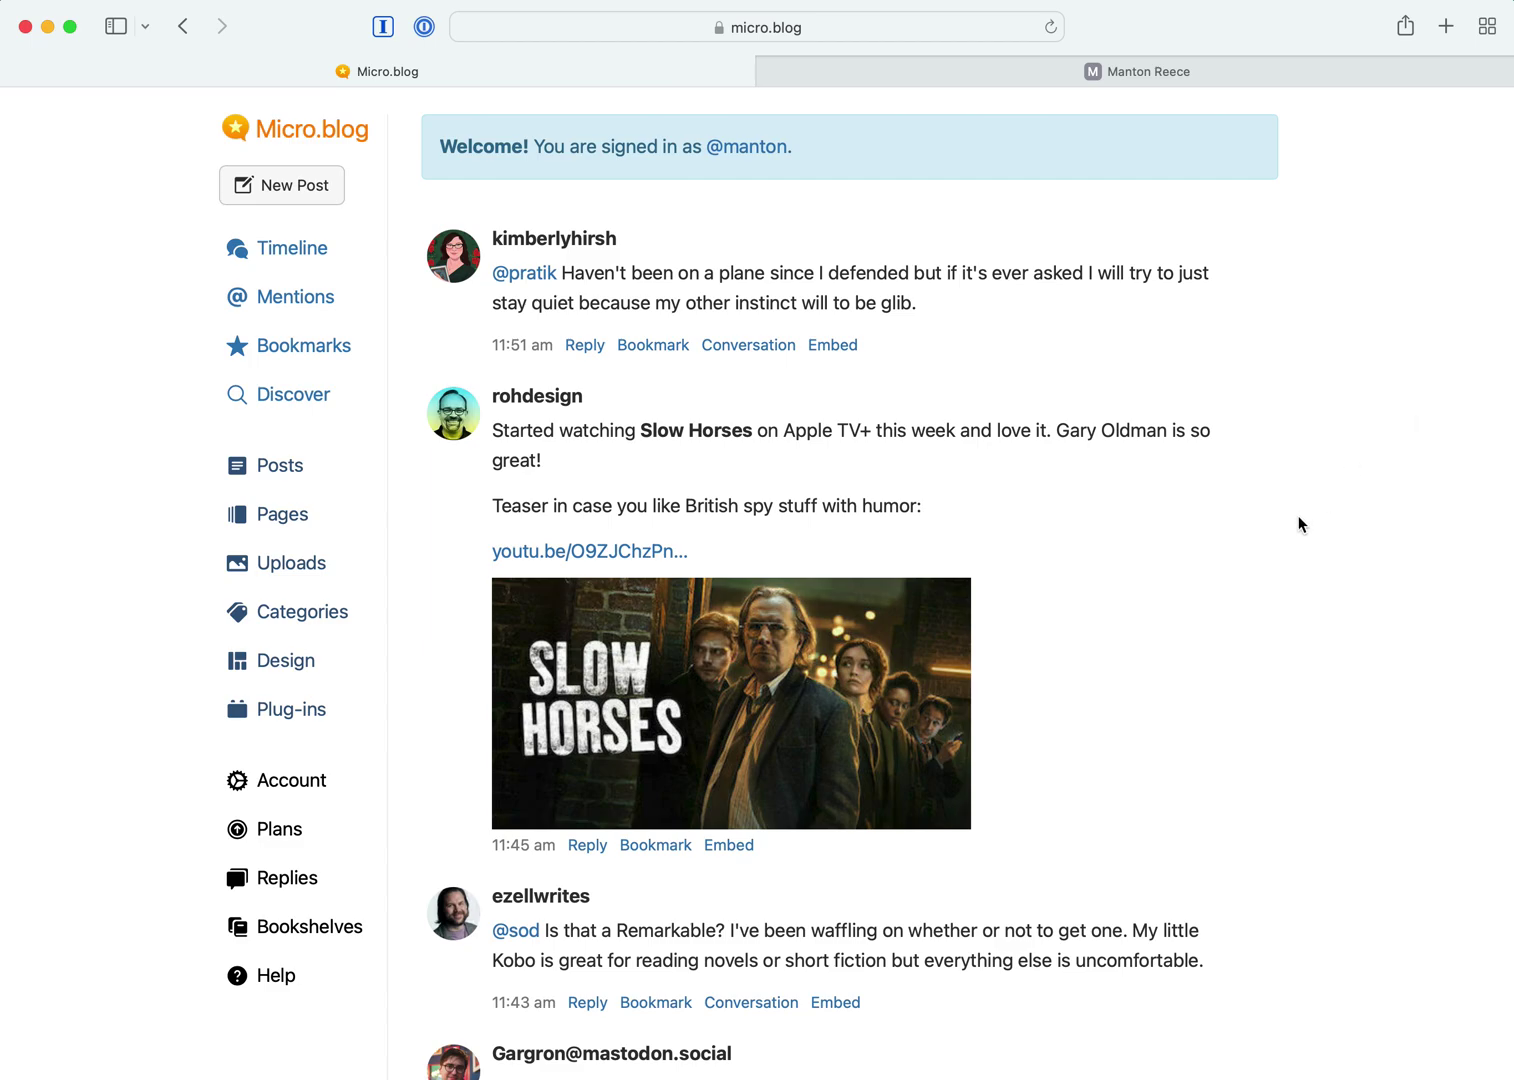
Step: Look over the published test blog's 'Hello world. 👋' post, then return to the timeline
{"action": "scroll", "coordinate": [1300, 524], "scroll_direction": "down", "scroll_amount": 3}
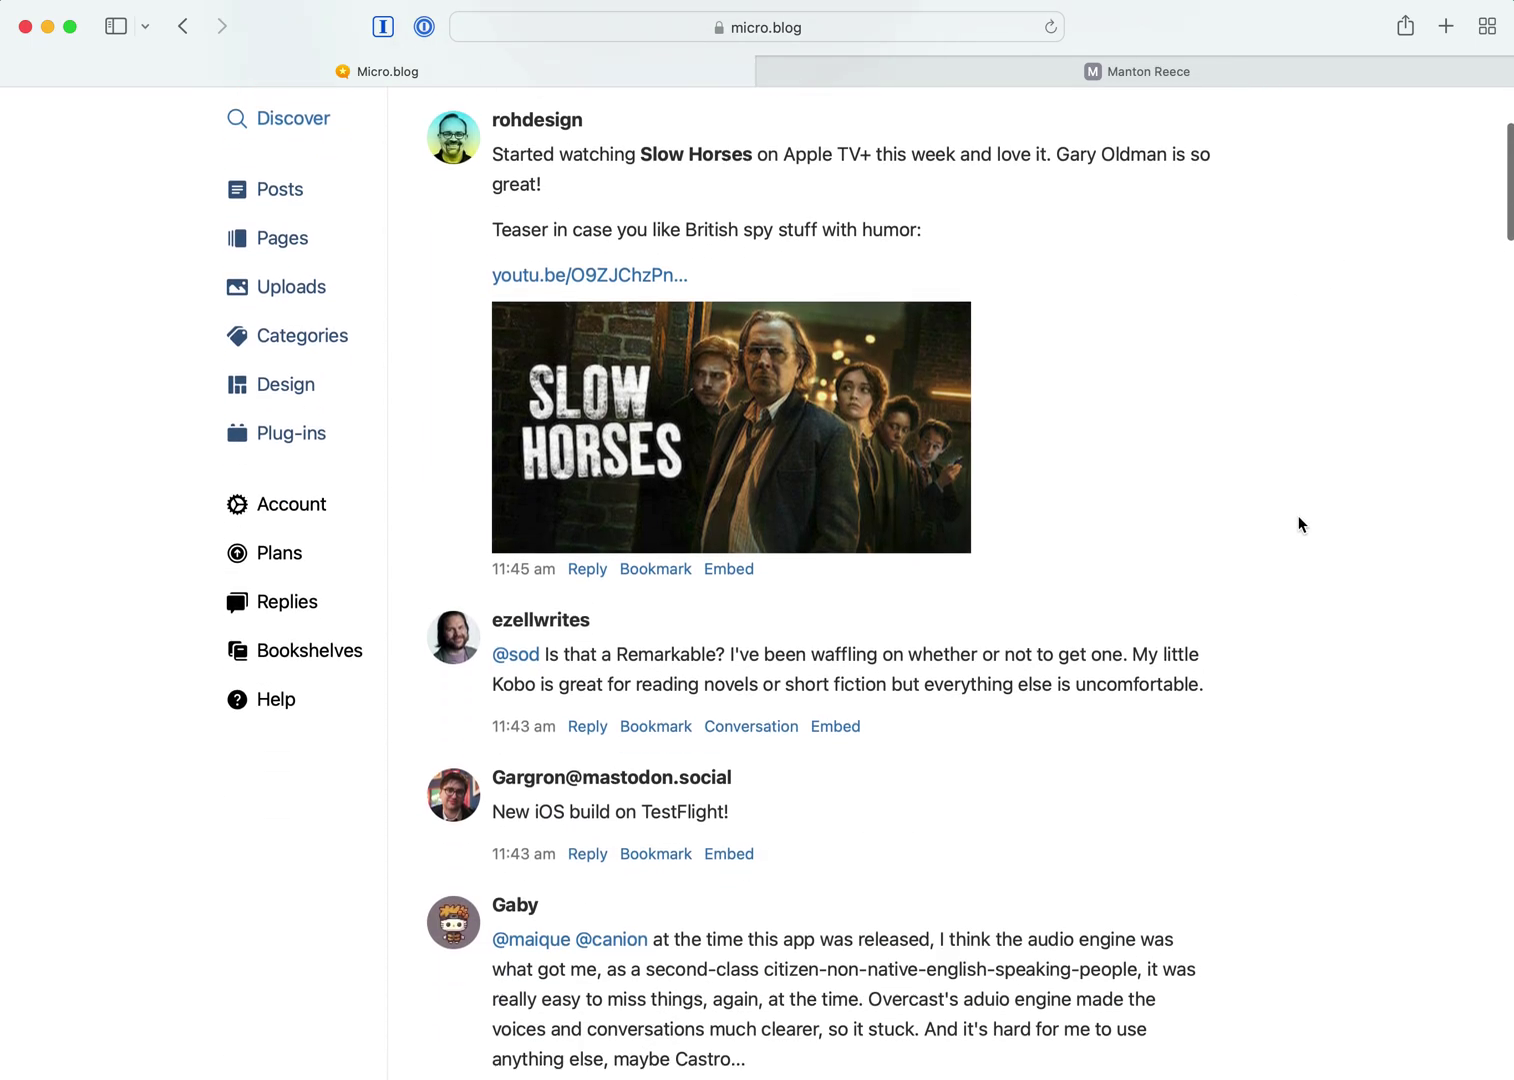
{"action": "scroll", "coordinate": [1300, 524], "scroll_direction": "up", "scroll_amount": 3}
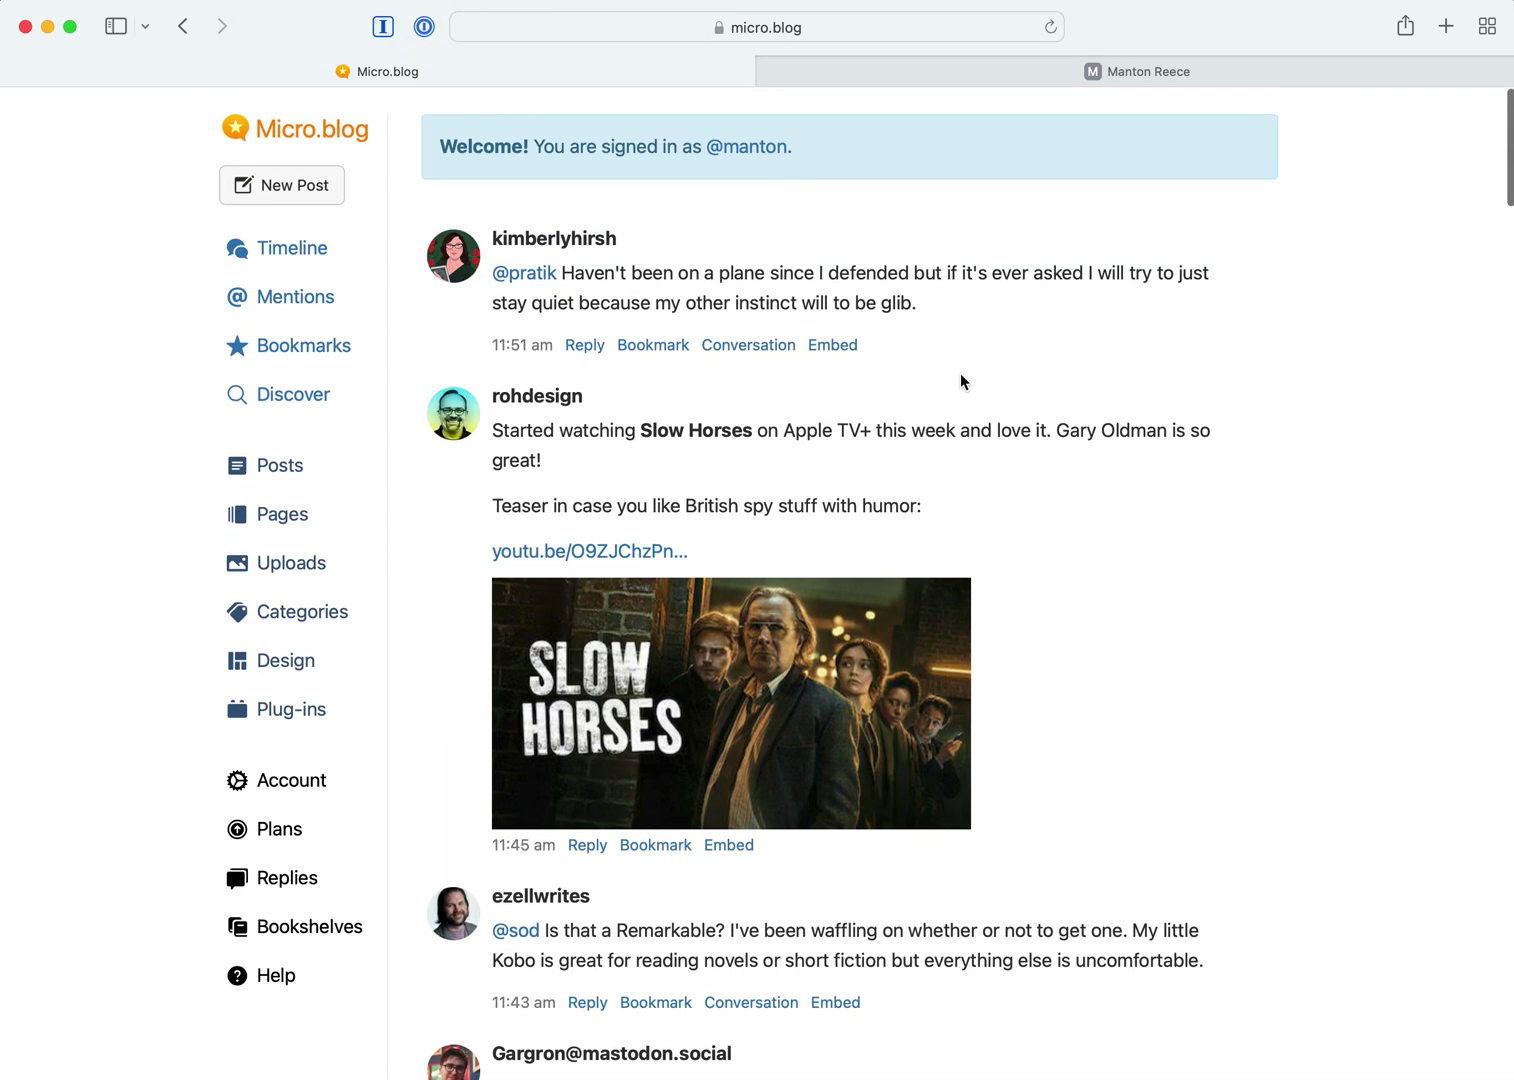
{"action": "scroll", "coordinate": [943, 450], "scroll_direction": "down", "scroll_amount": 1}
{"action": "scroll", "coordinate": [943, 450], "scroll_direction": "up", "scroll_amount": 1}
{"action": "left_click", "coordinate": [998, 69]}
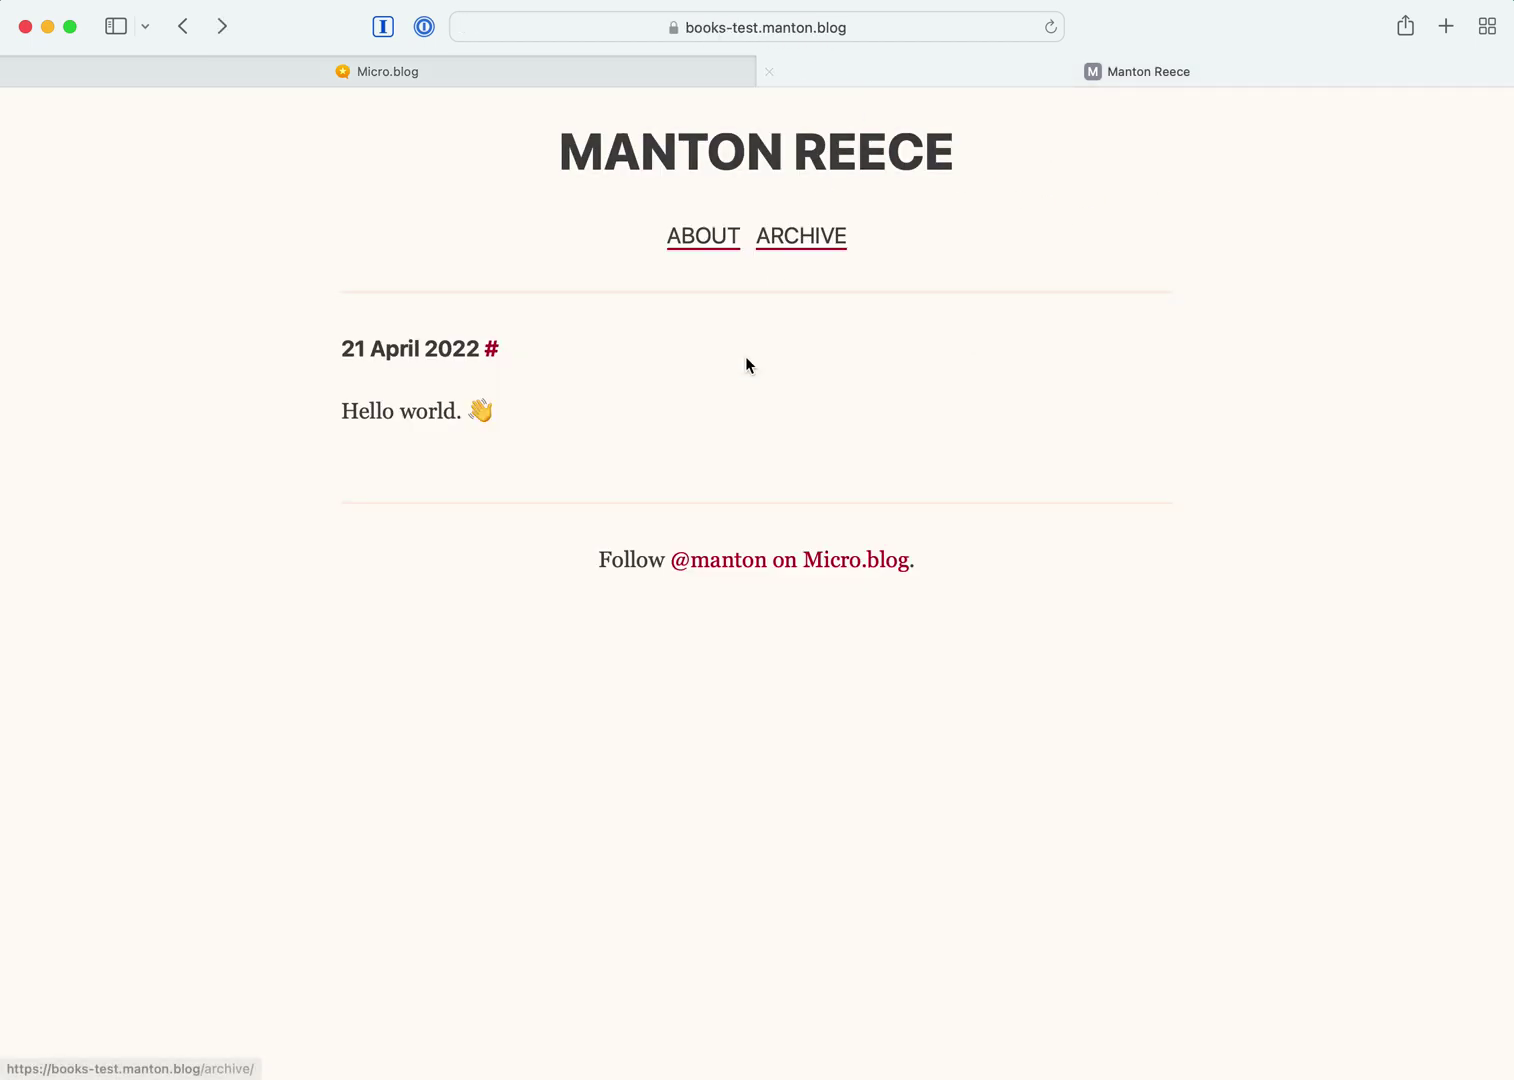
{"action": "left_click_drag", "start_coordinate": [299, 406], "coordinate": [622, 405]}
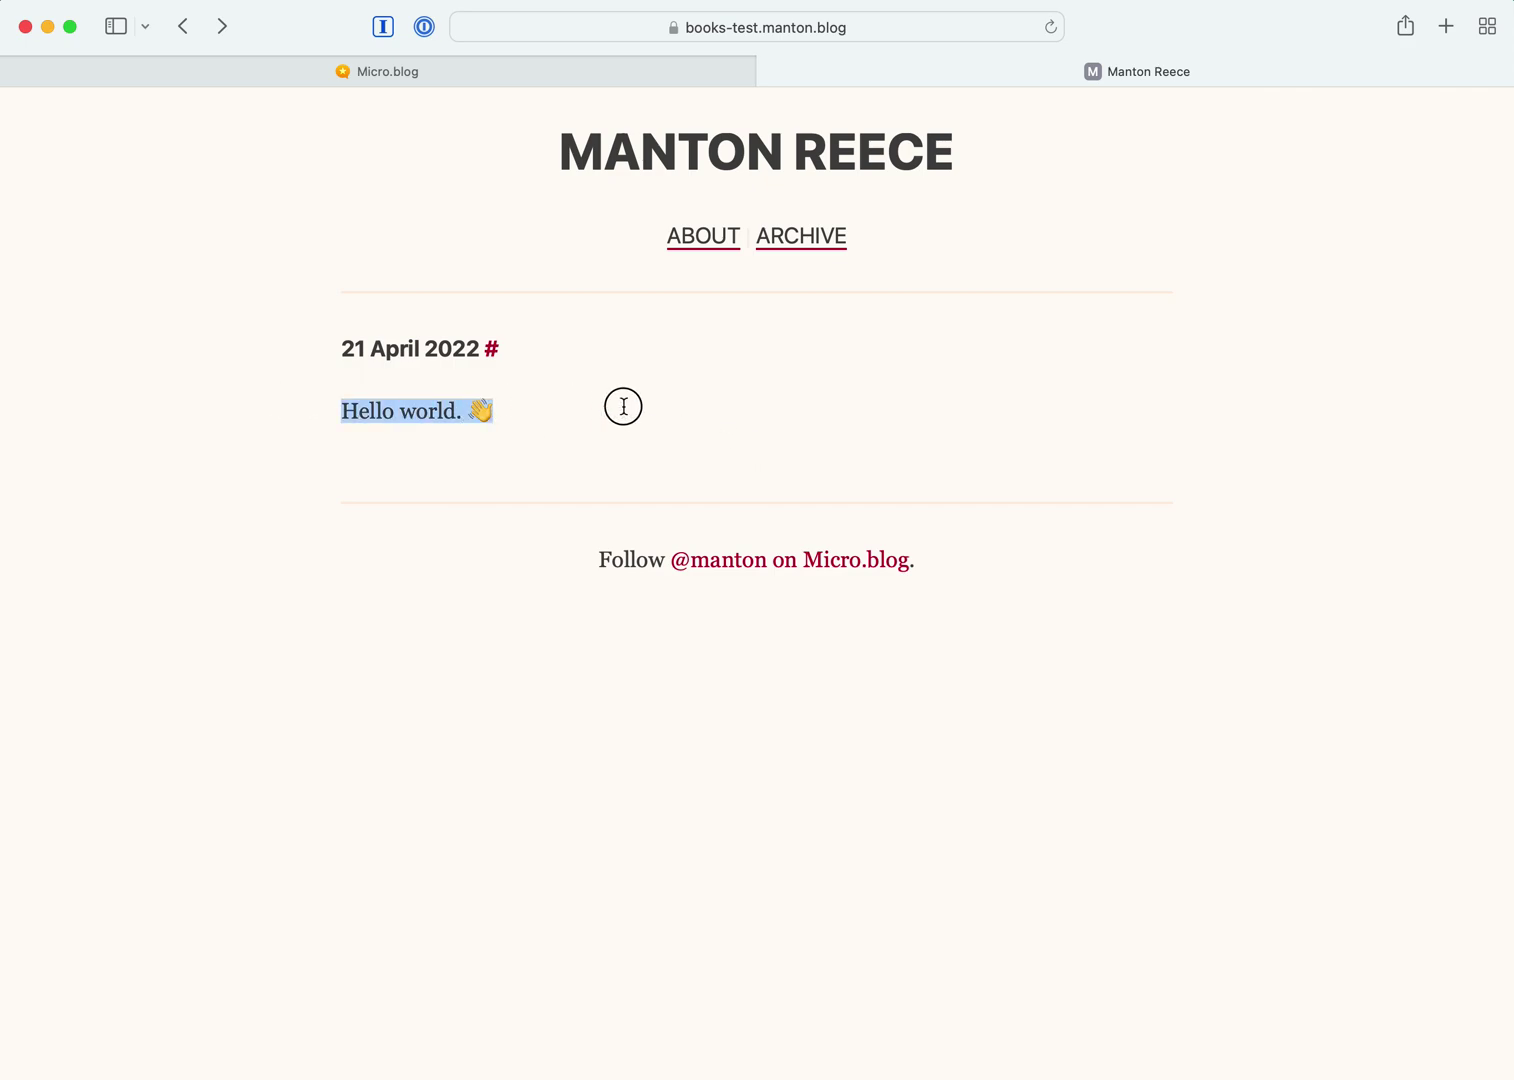
{"action": "left_click", "coordinate": [621, 406]}
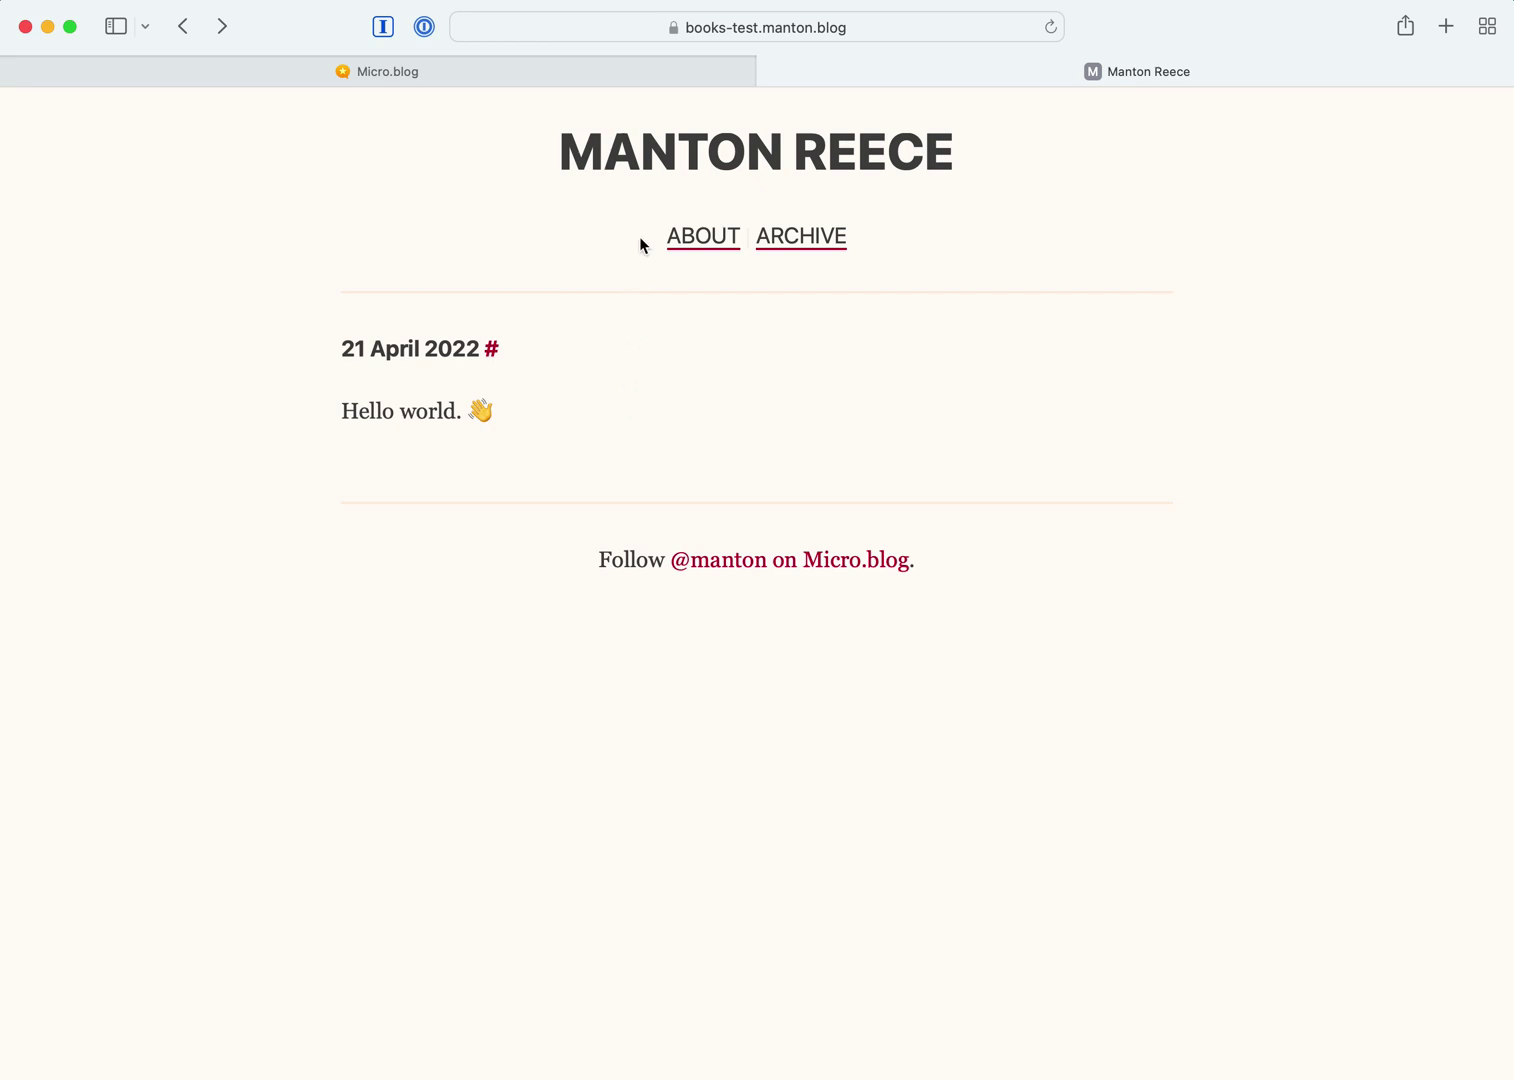
{"action": "left_click", "coordinate": [565, 78]}
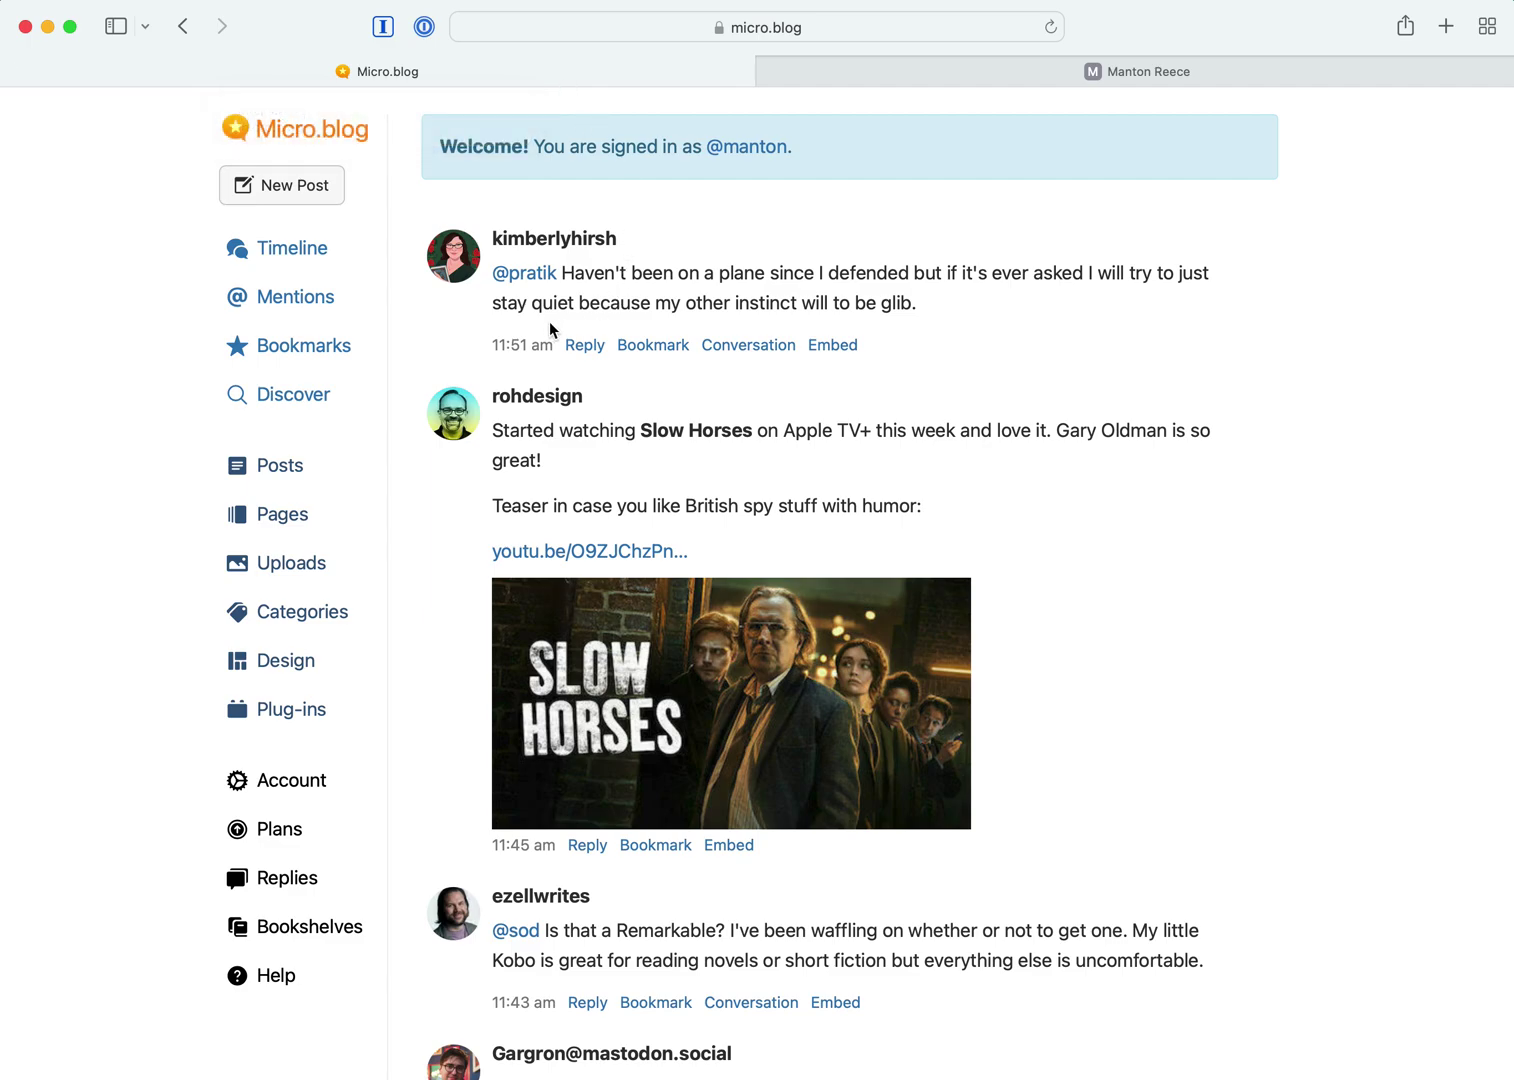
Step: Open Discover and filter it to the books topic to list recent book posts
{"action": "left_click", "coordinate": [314, 396]}
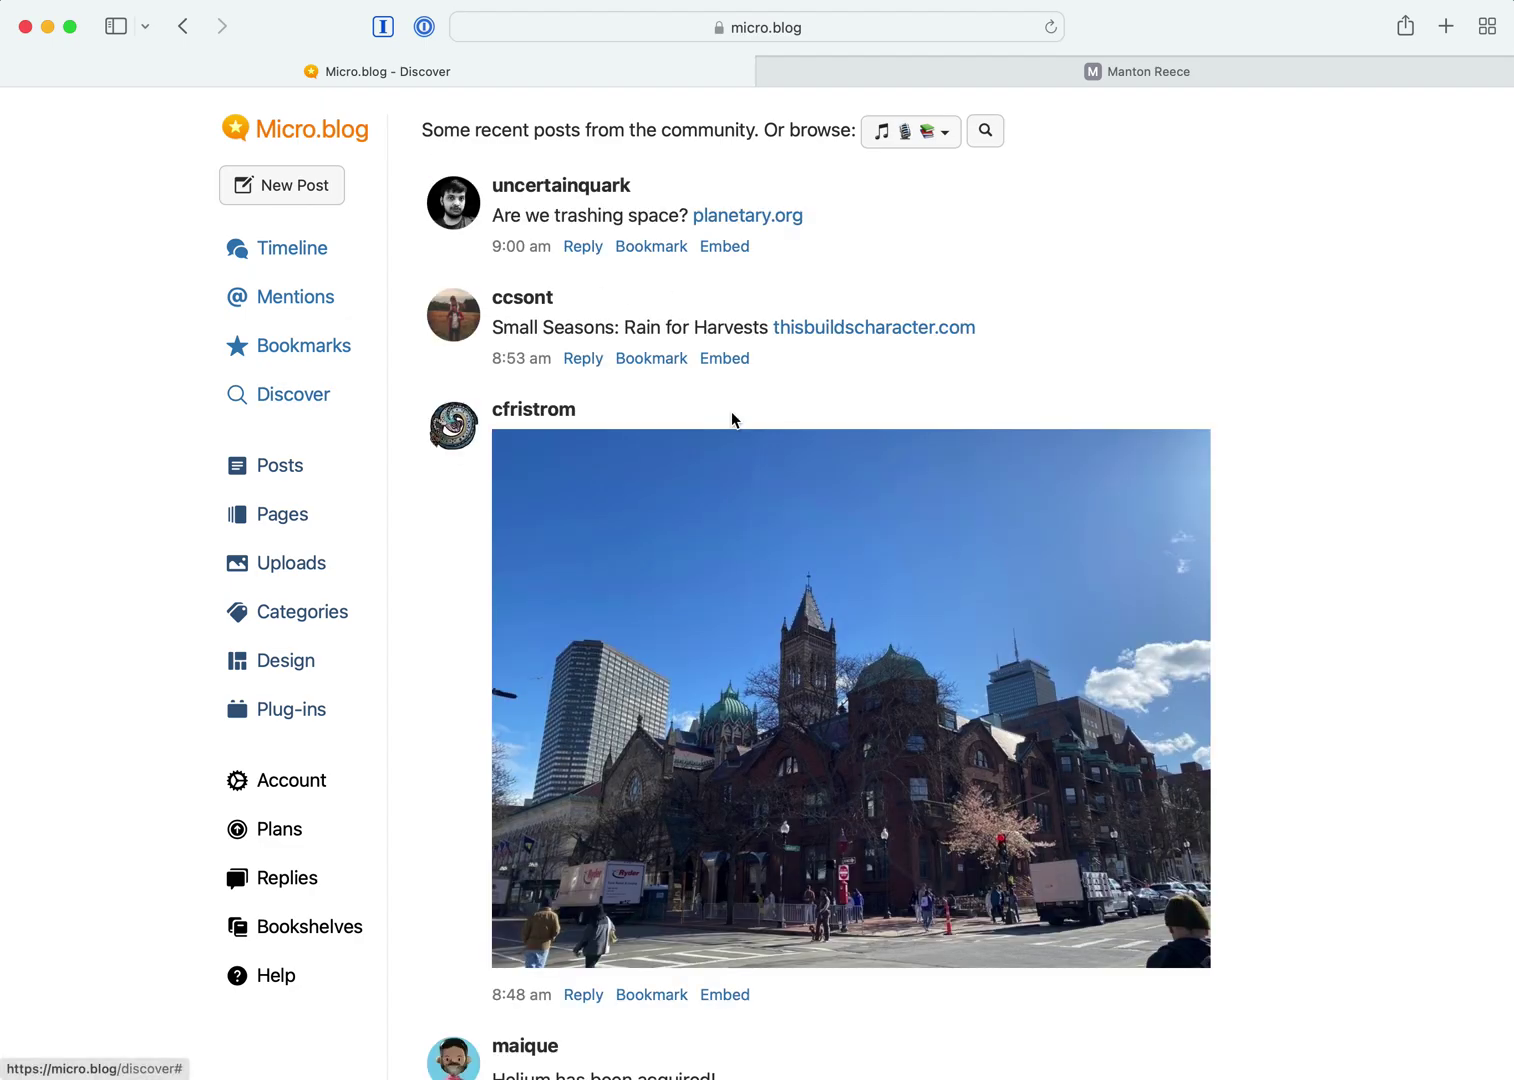
{"action": "scroll", "coordinate": [731, 410], "scroll_direction": "down", "scroll_amount": 3}
{"action": "scroll", "coordinate": [731, 410], "scroll_direction": "up", "scroll_amount": 3}
{"action": "left_click", "coordinate": [930, 131]}
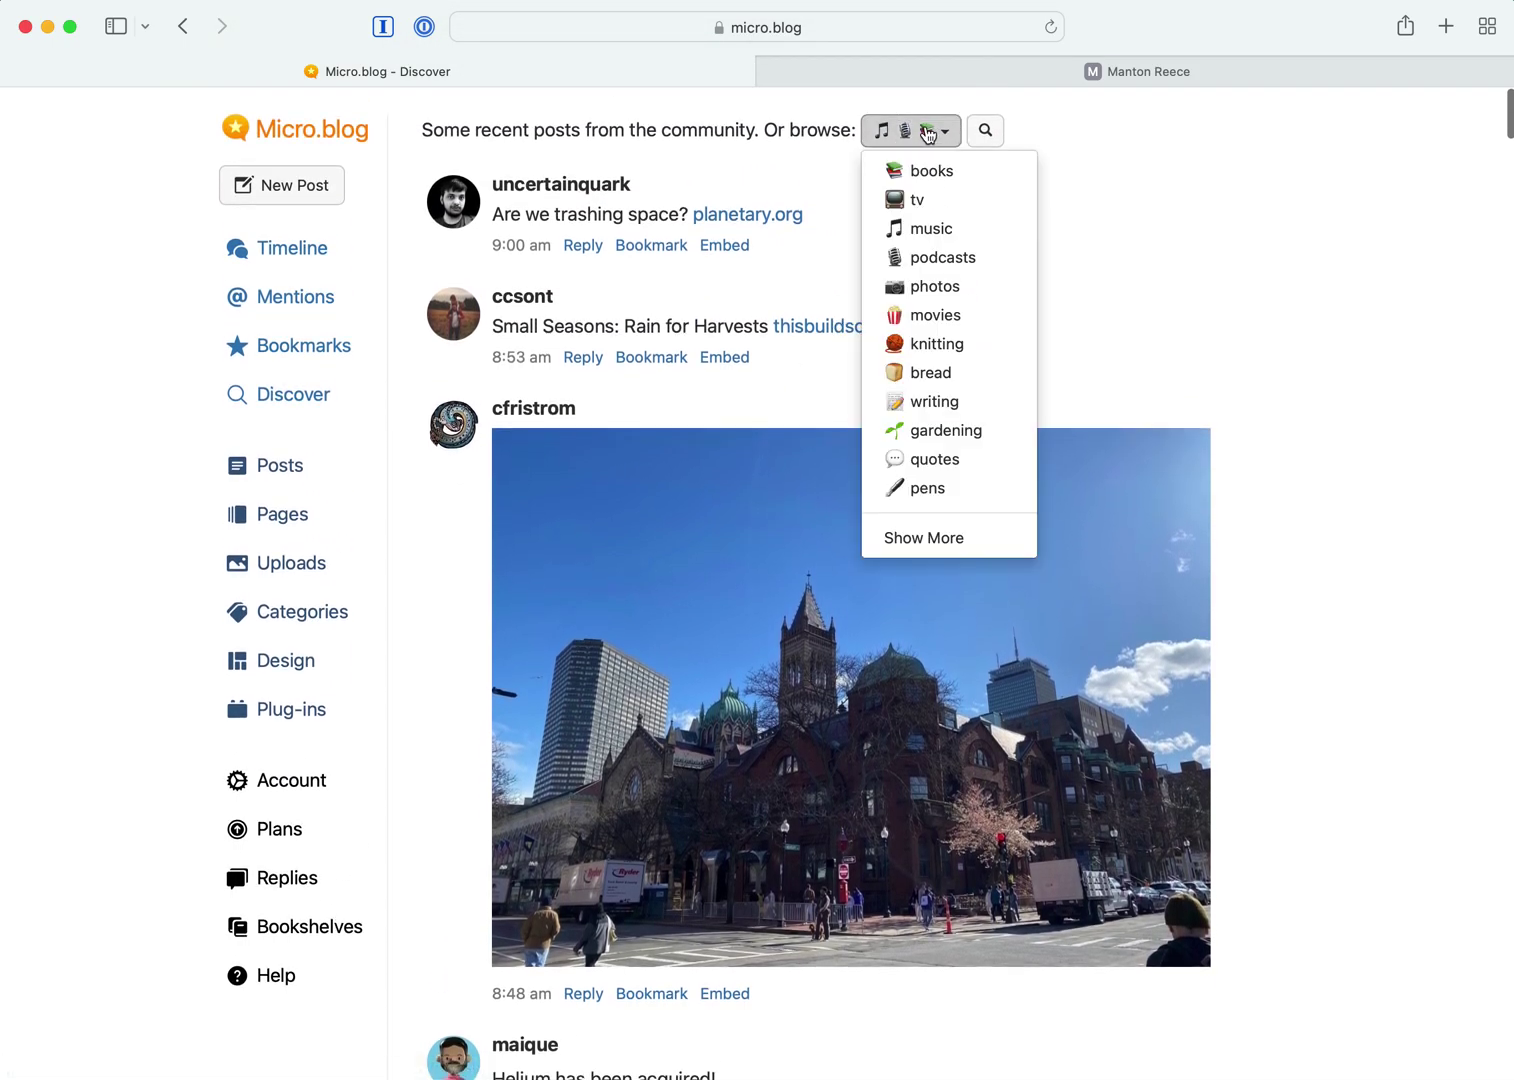
{"action": "left_click", "coordinate": [928, 170]}
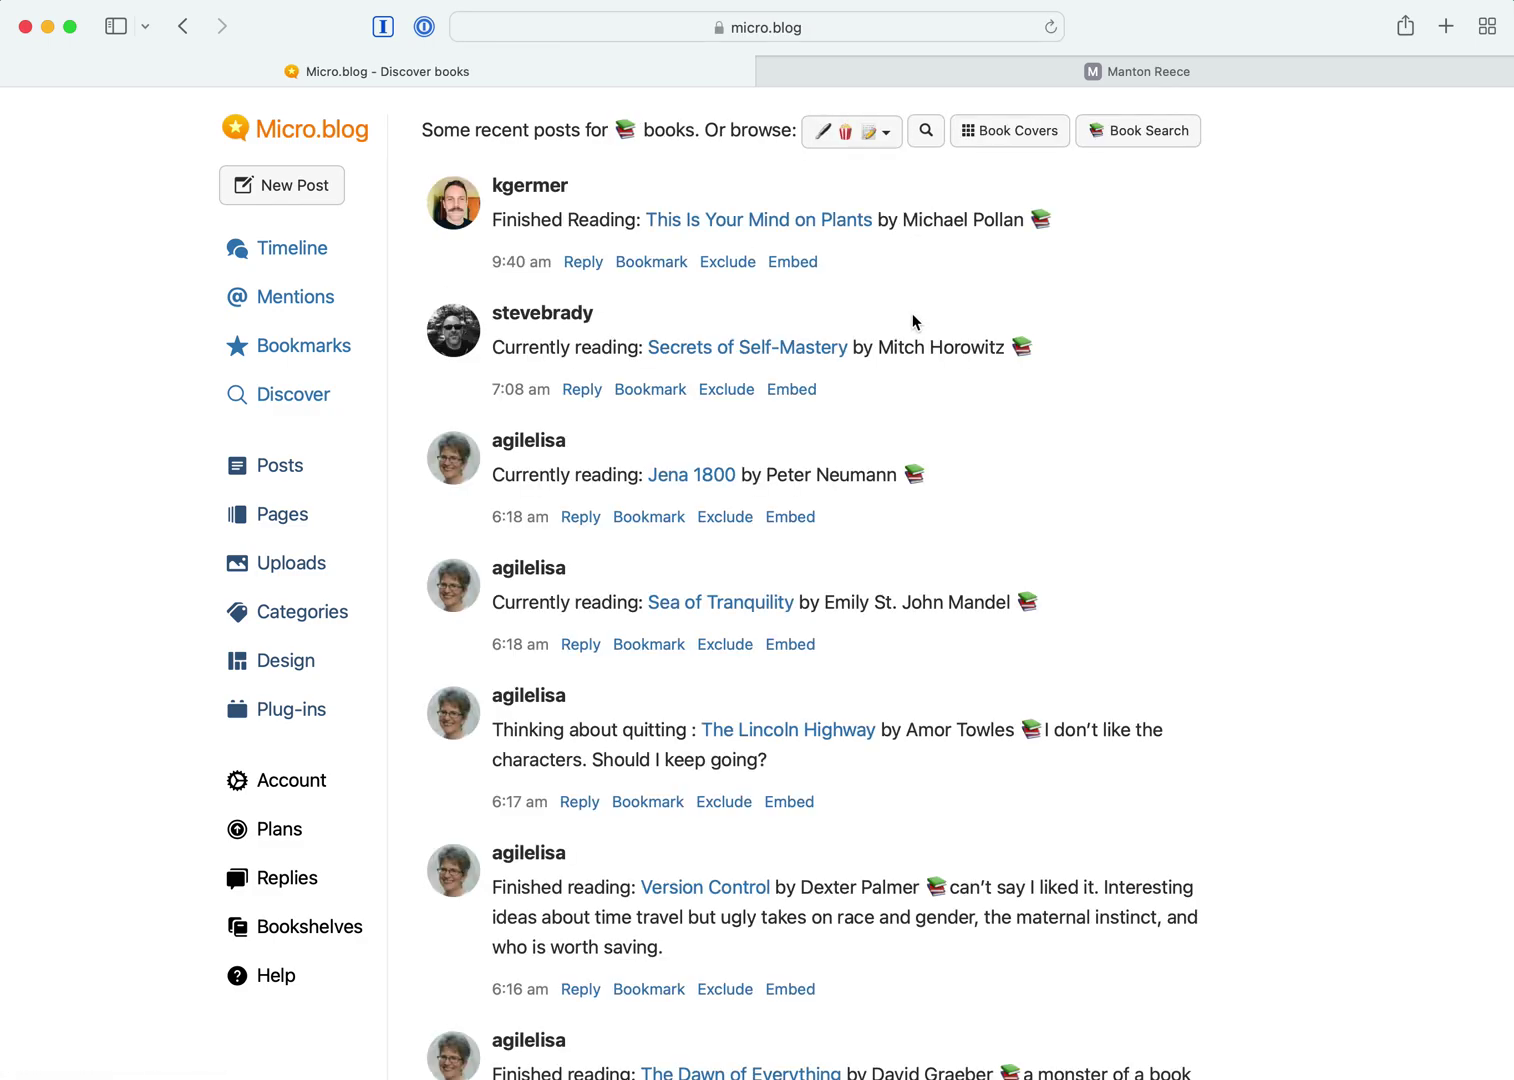
{"action": "scroll", "coordinate": [890, 453], "scroll_direction": "down", "scroll_amount": 3}
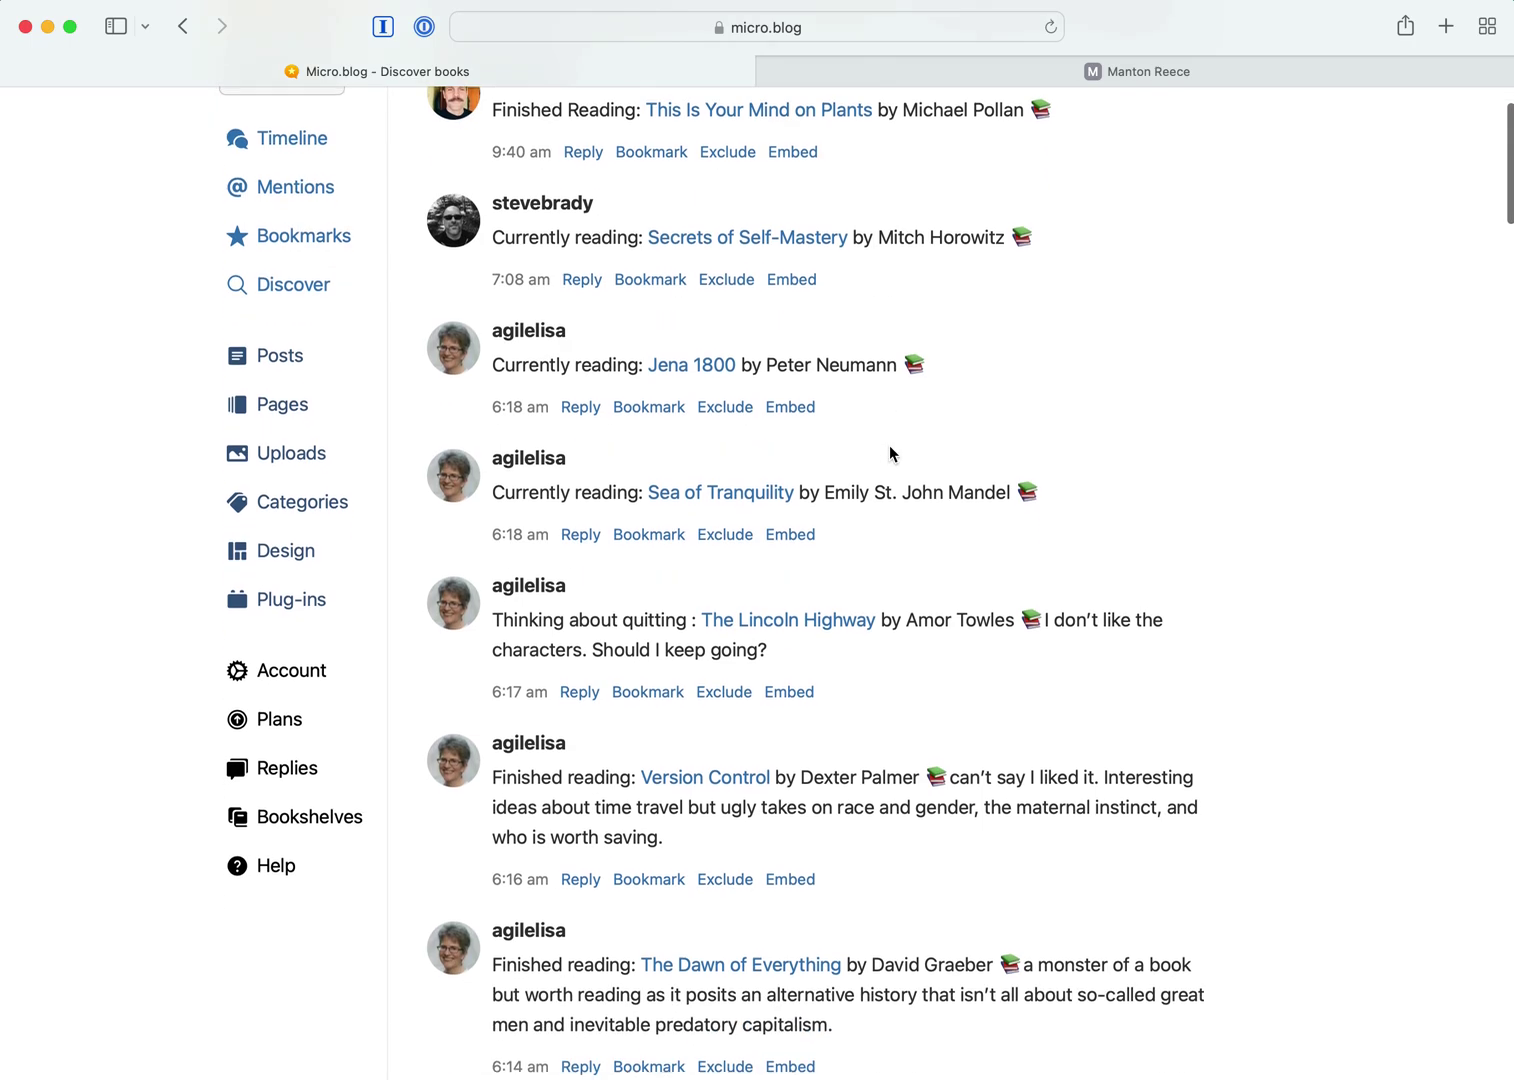
{"action": "scroll", "coordinate": [890, 453], "scroll_direction": "up", "scroll_amount": 3}
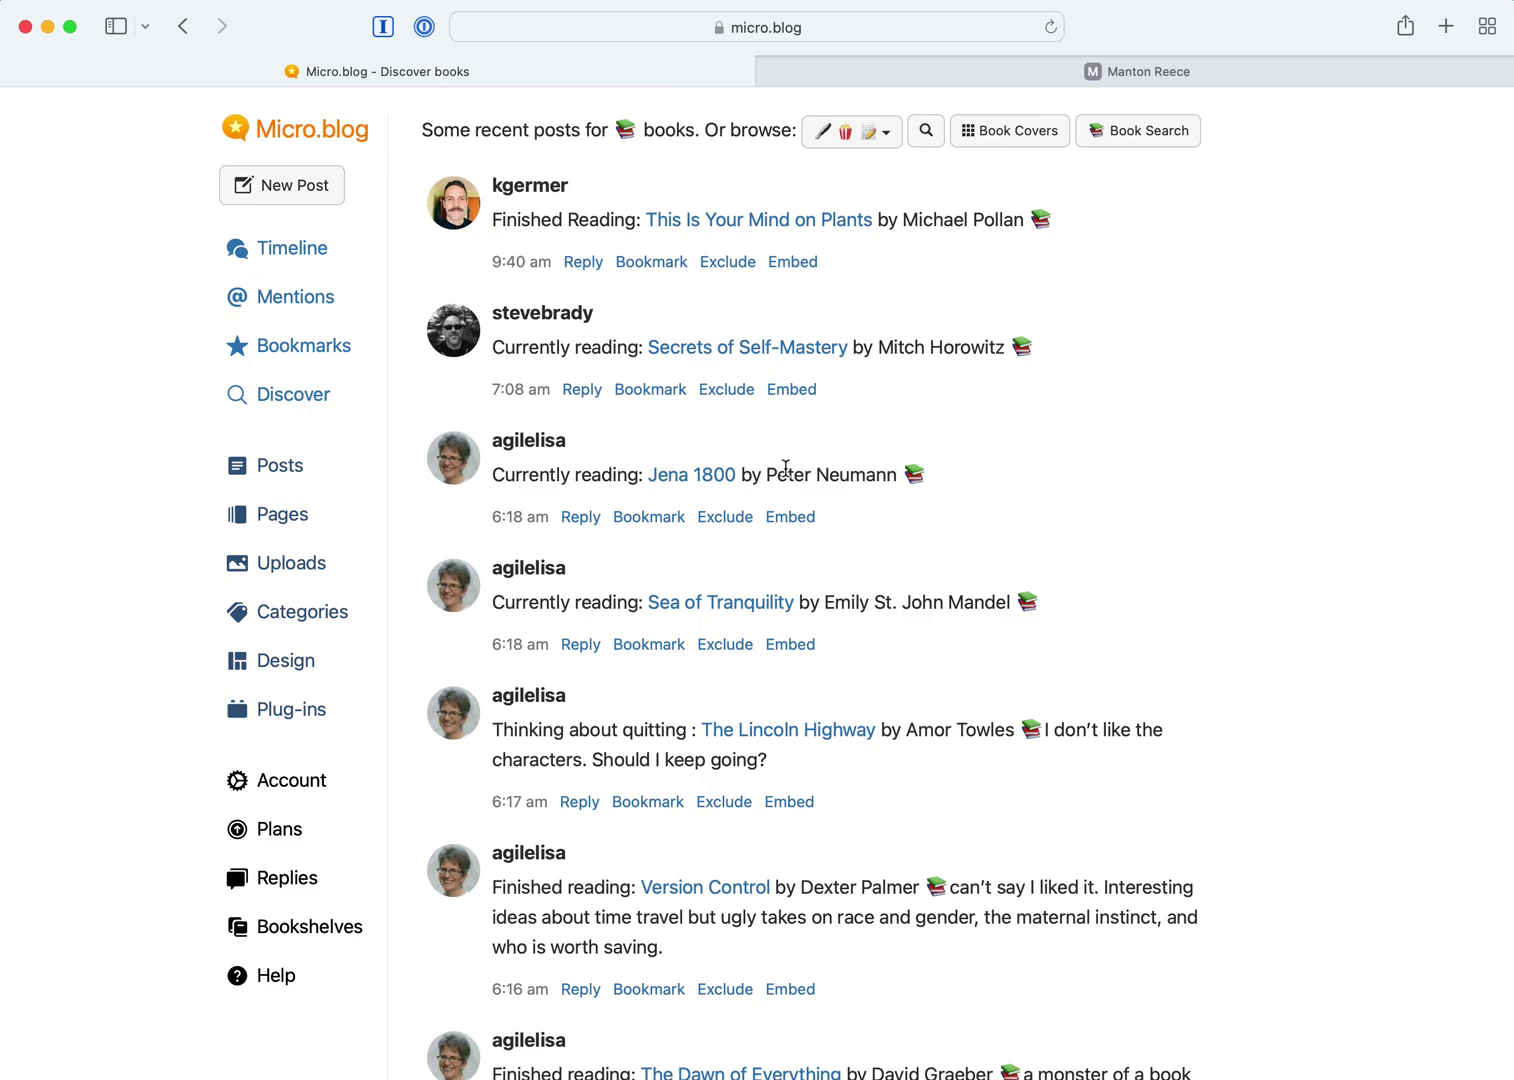
{"action": "left_click", "coordinate": [1031, 140]}
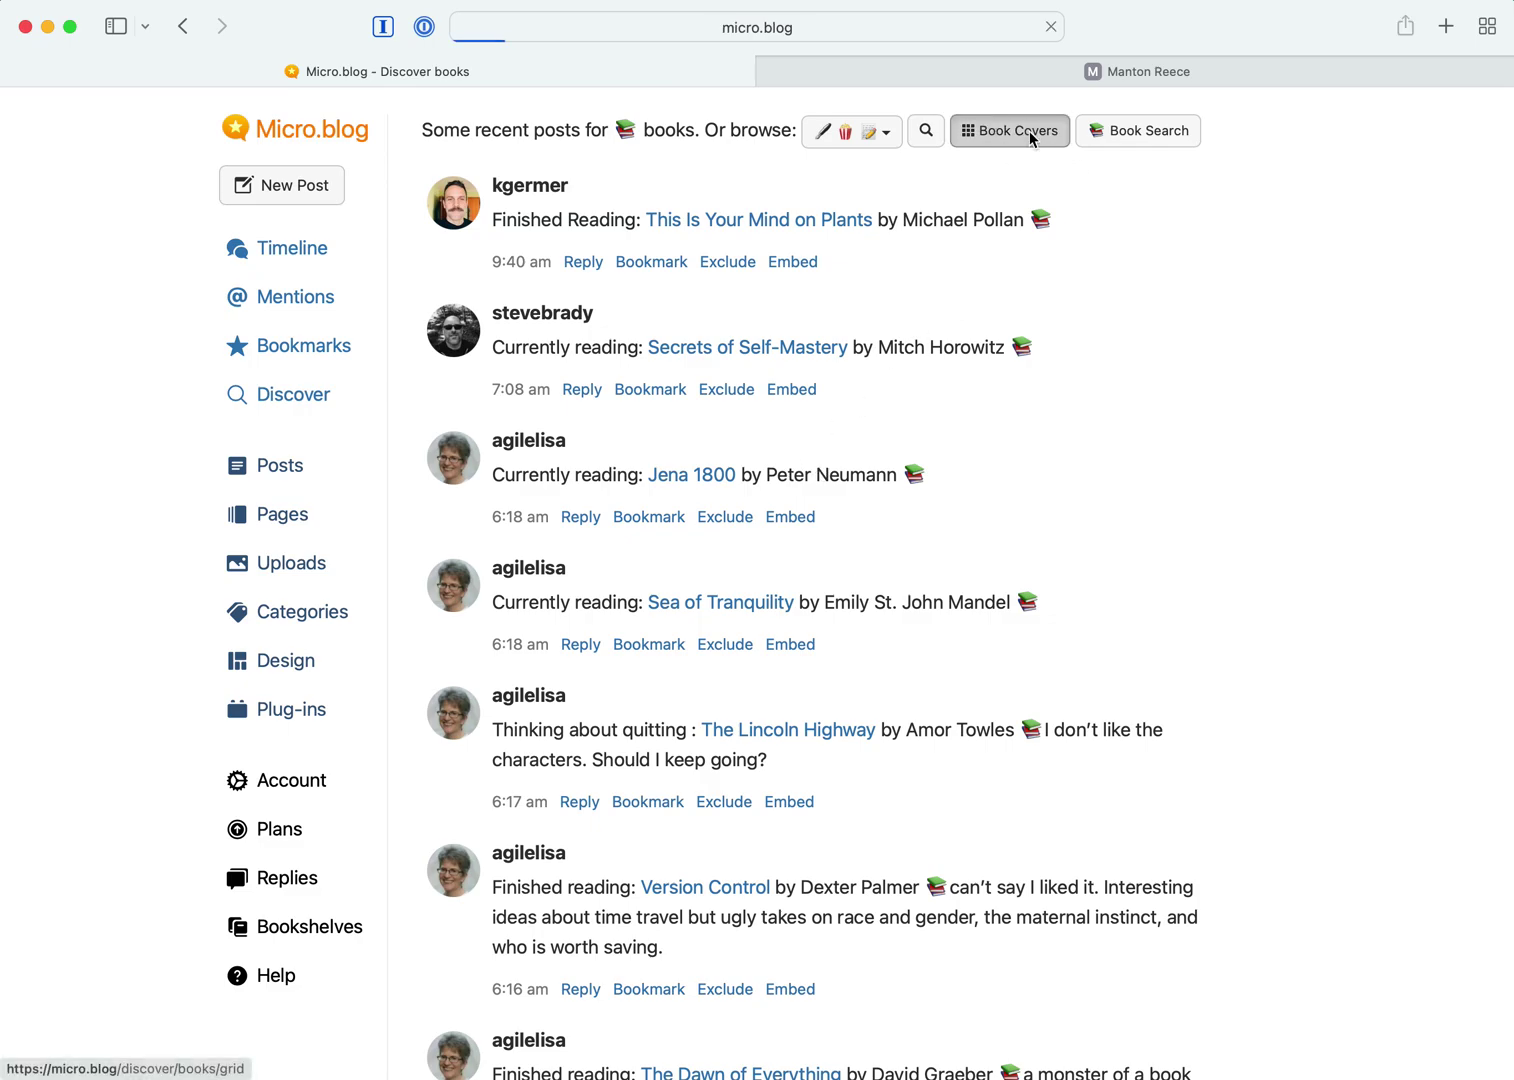
{"action": "scroll", "coordinate": [889, 578], "scroll_direction": "down", "scroll_amount": 4}
{"action": "scroll", "coordinate": [889, 578], "scroll_direction": "up", "scroll_amount": 4}
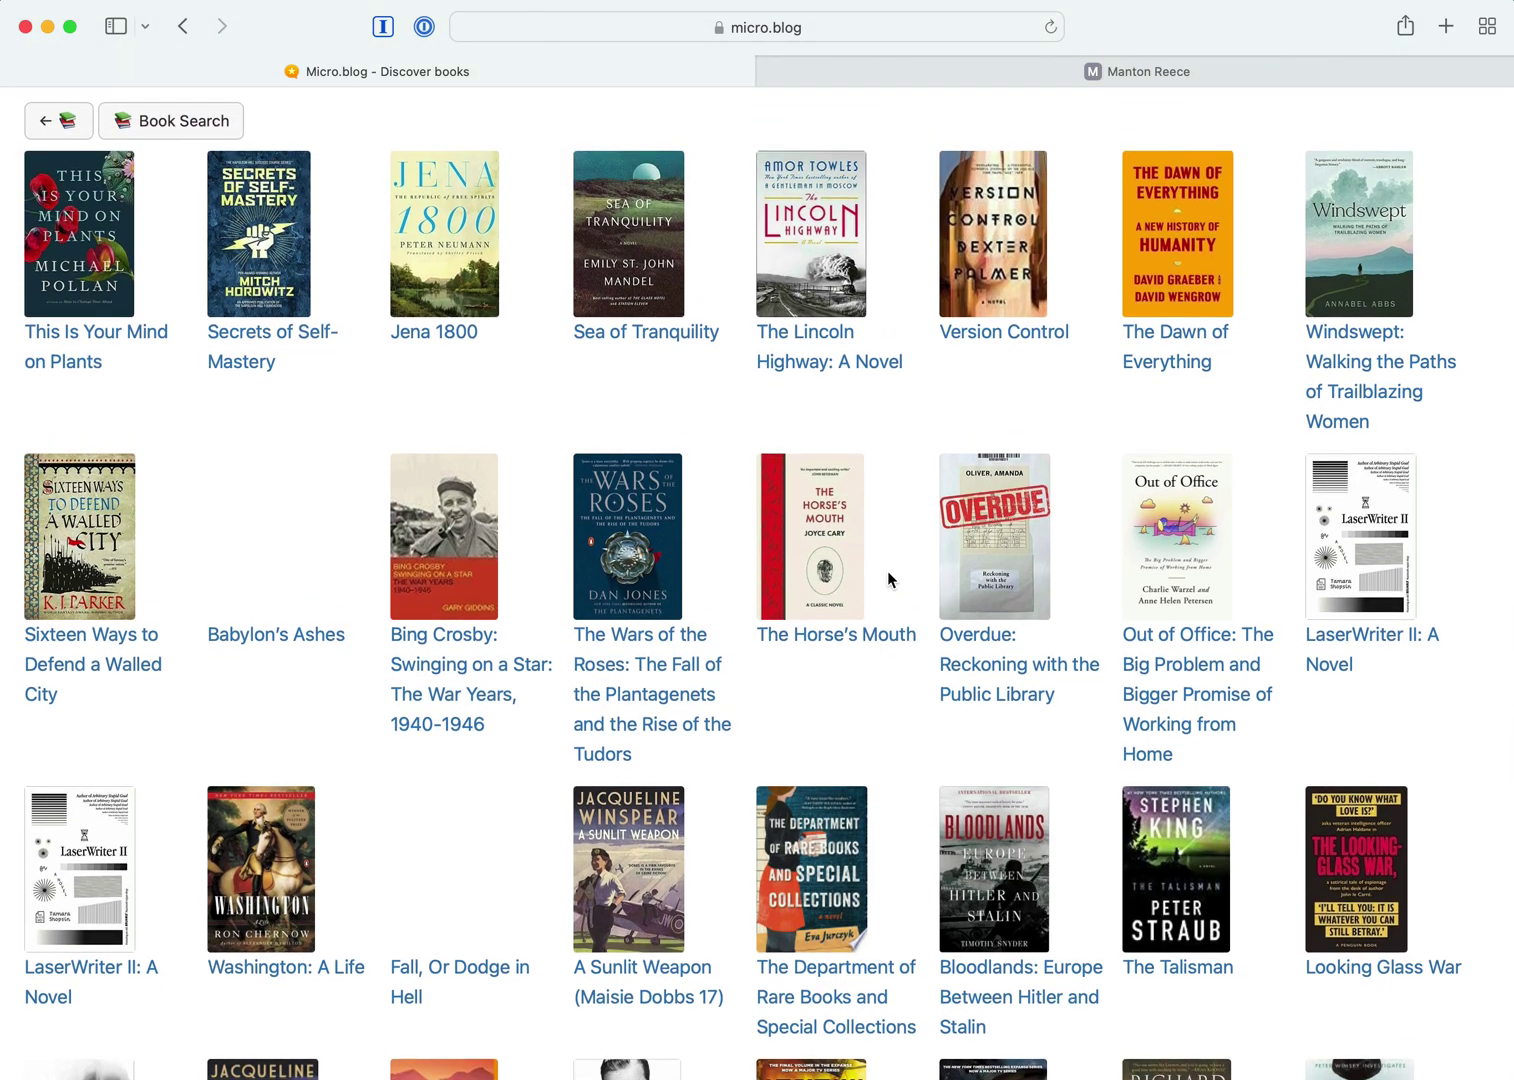
{"action": "left_click", "coordinate": [456, 245]}
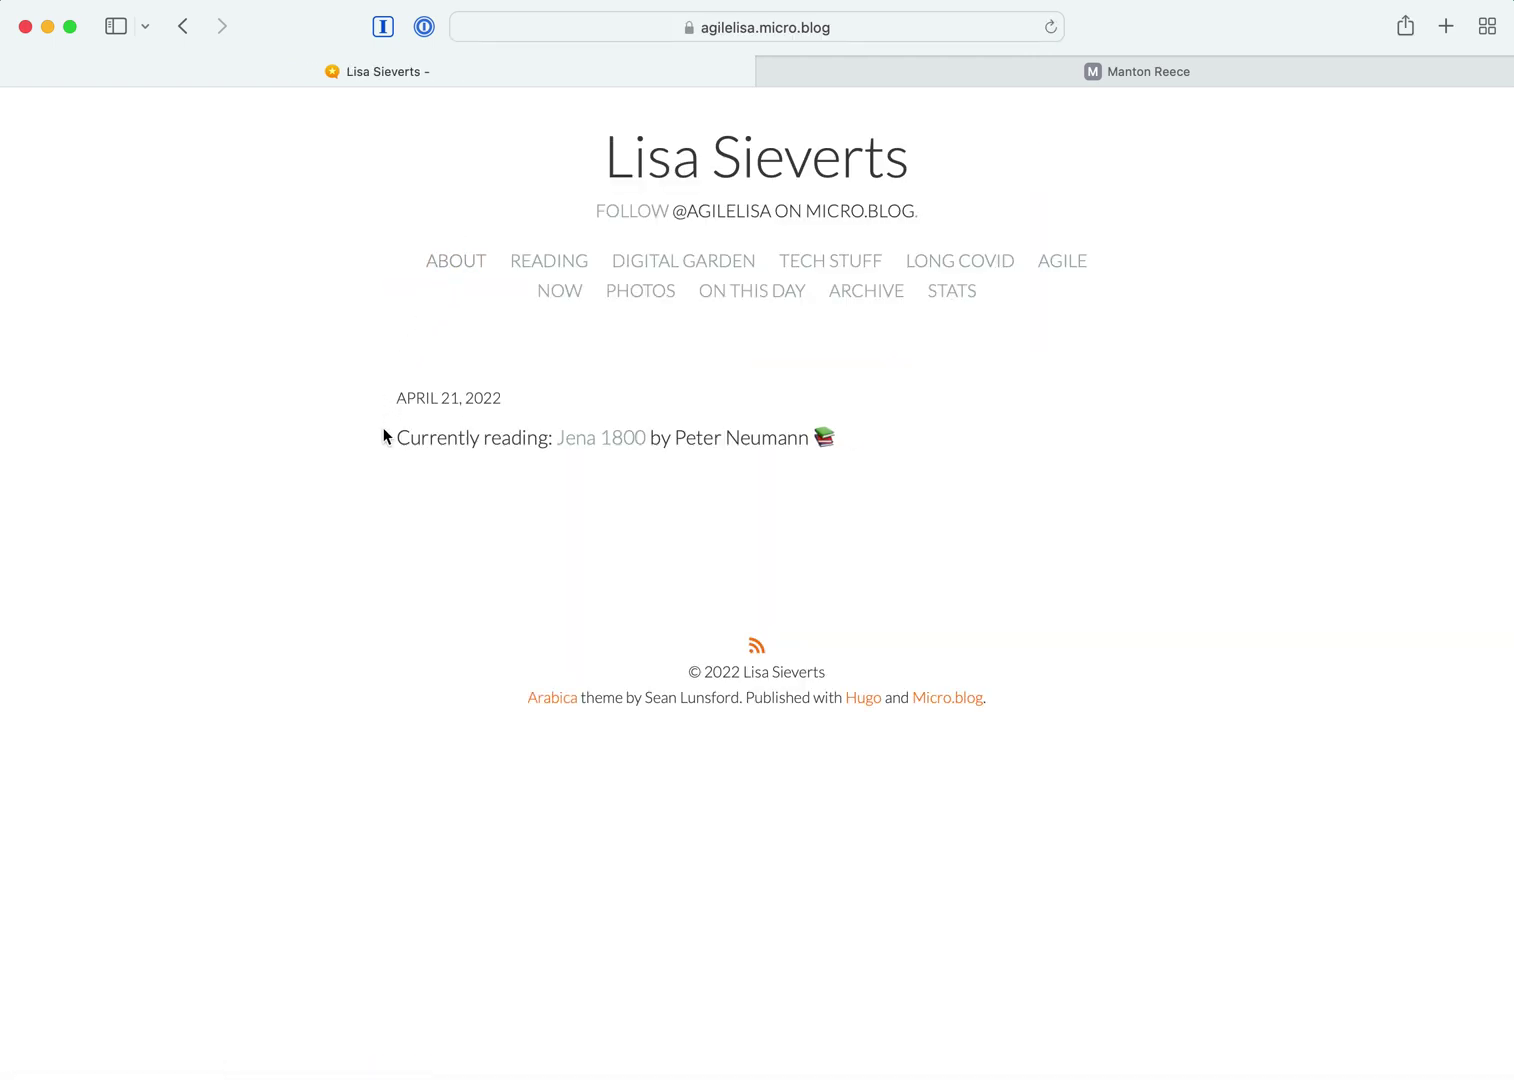
{"action": "key", "text": "super+bracketleft"}
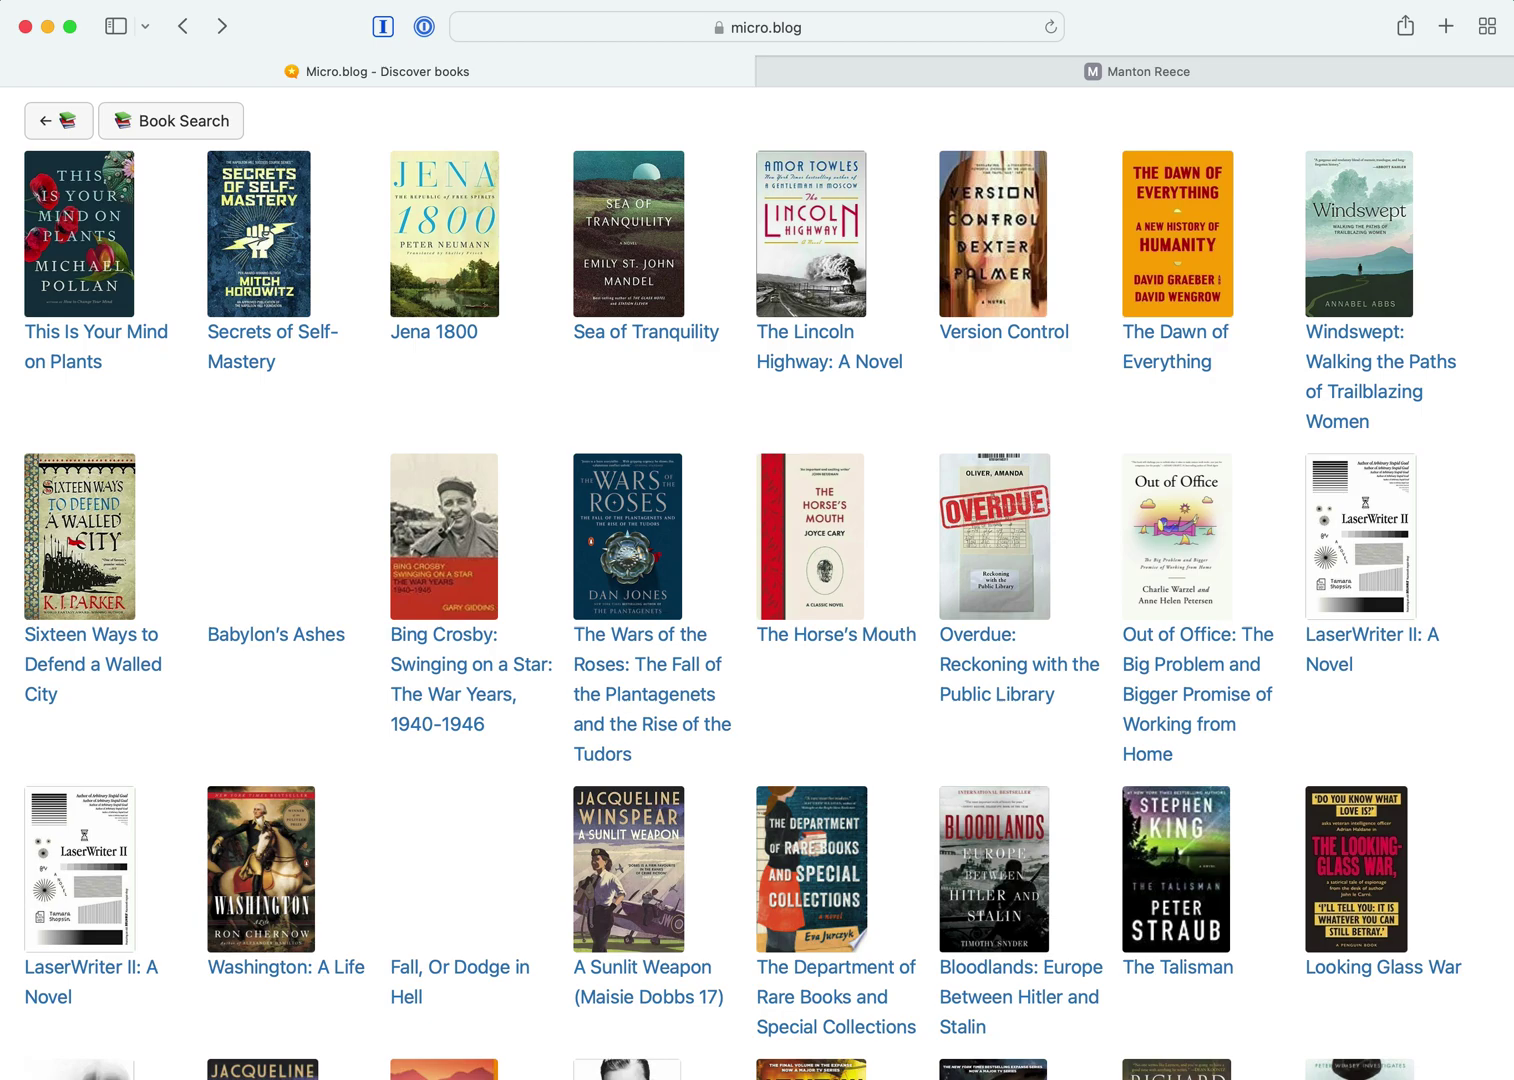
{"action": "left_click", "coordinate": [79, 128]}
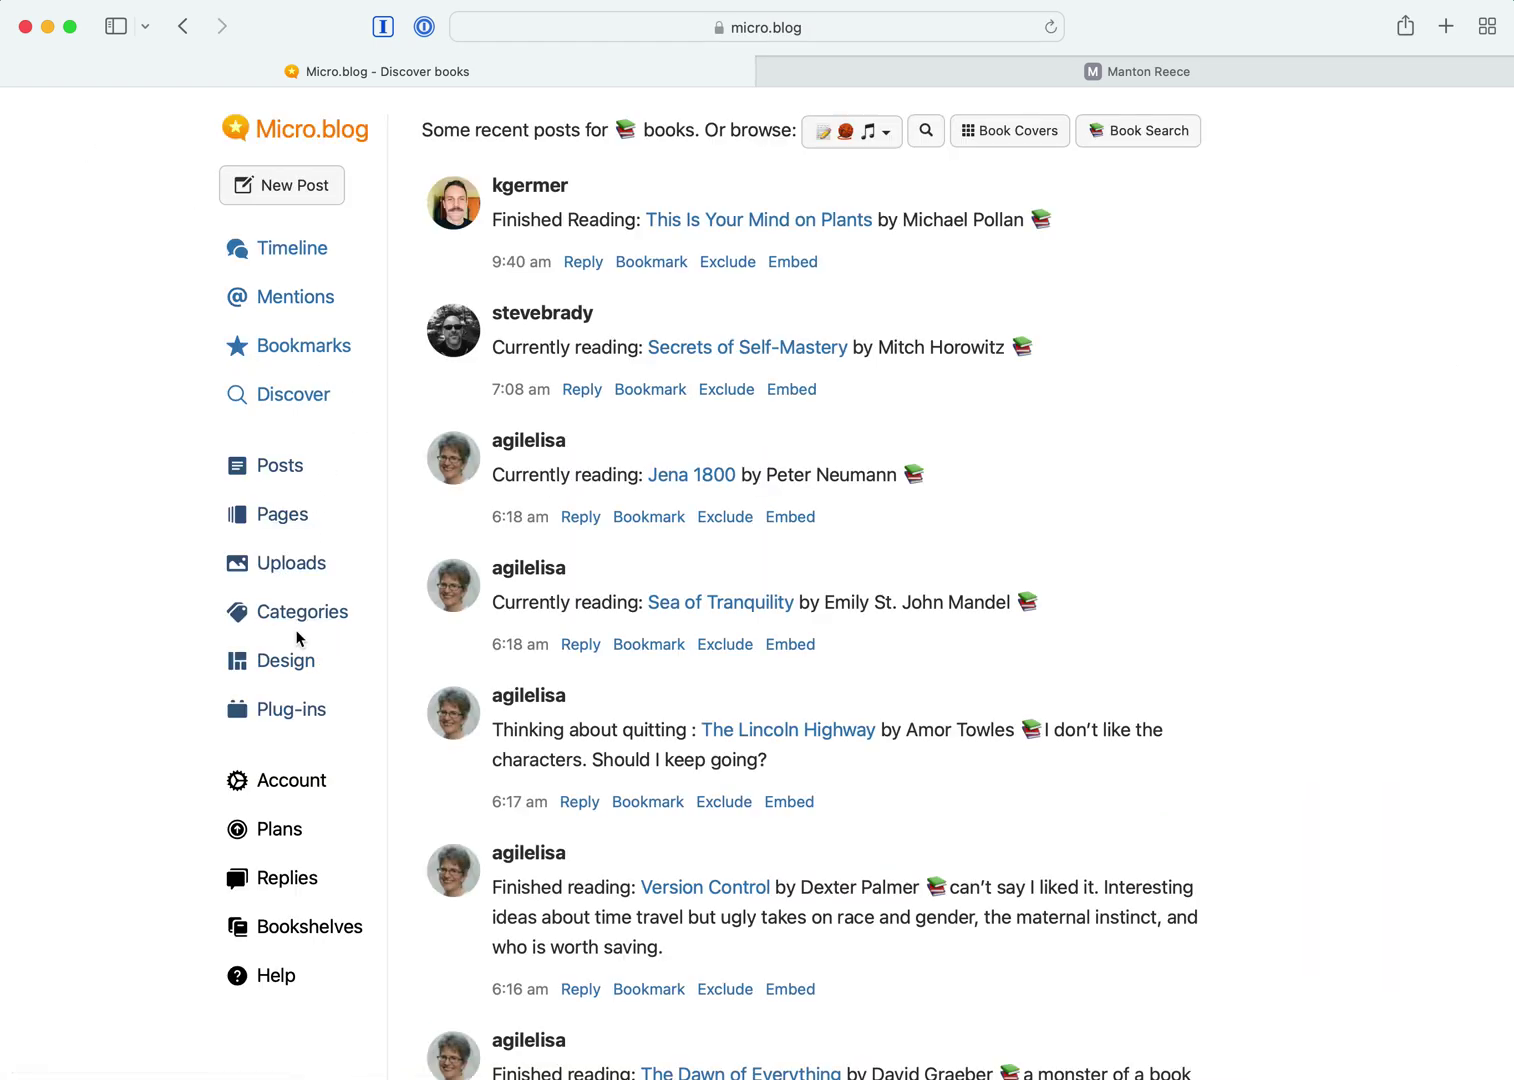
Step: Open Bookshelves, start a new bookshelf, then abandon it to see the three existing shelves
{"action": "left_click", "coordinate": [296, 928]}
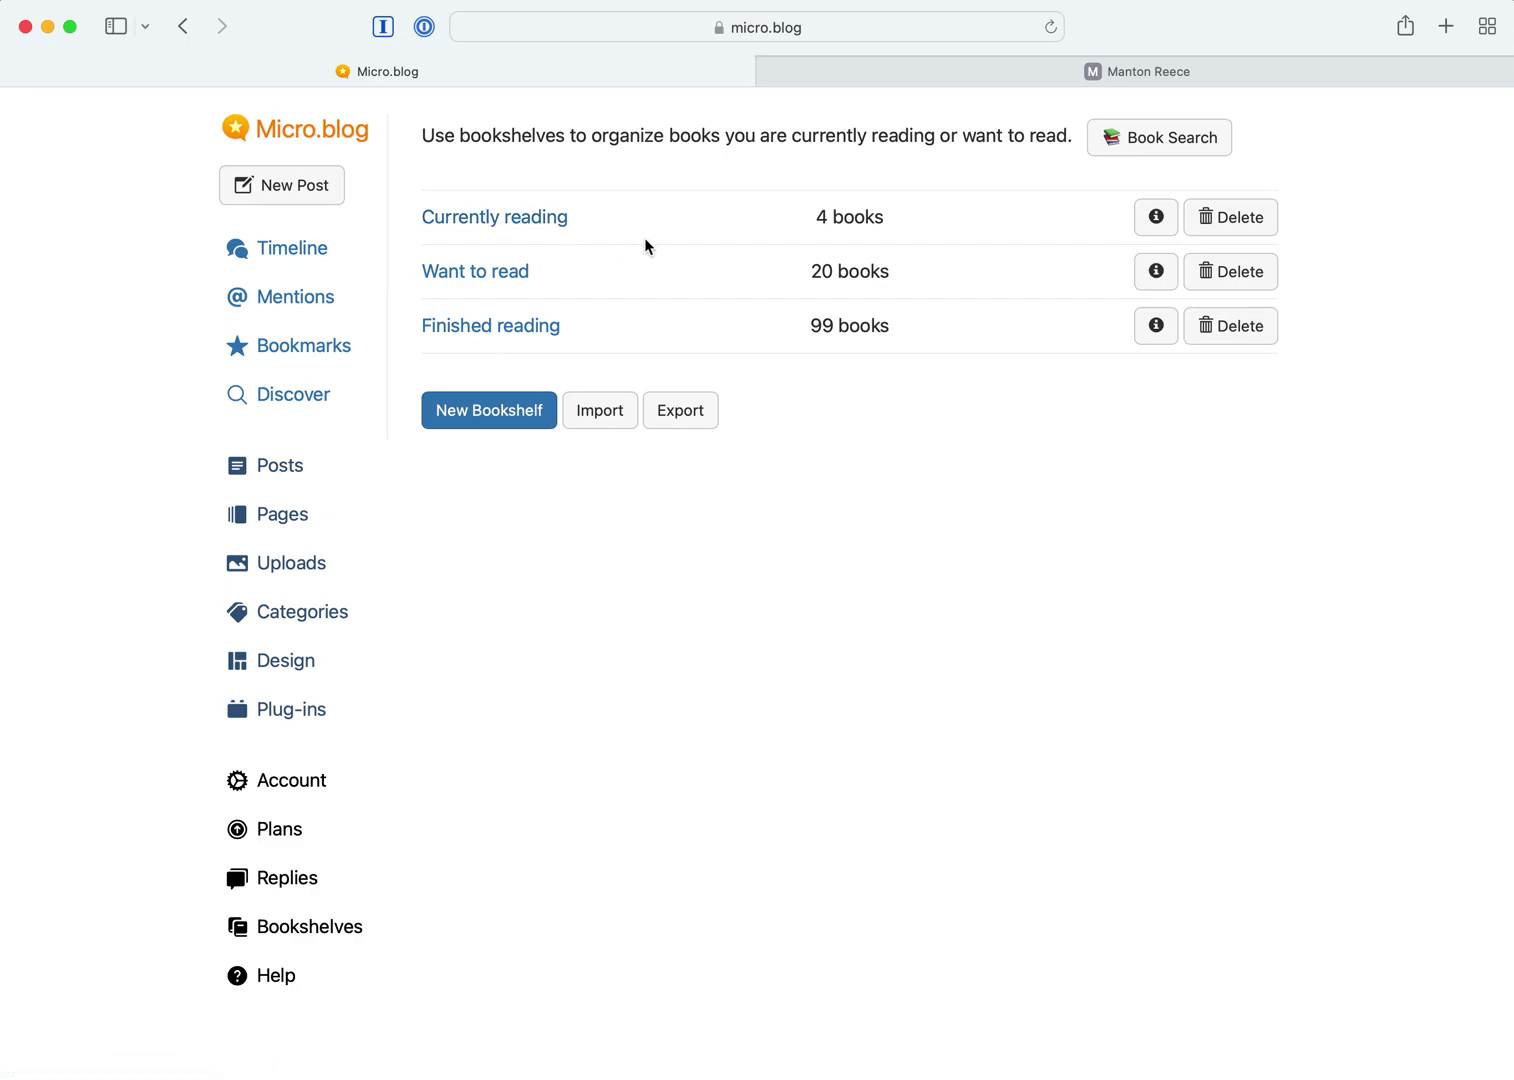
{"action": "left_click", "coordinate": [530, 410]}
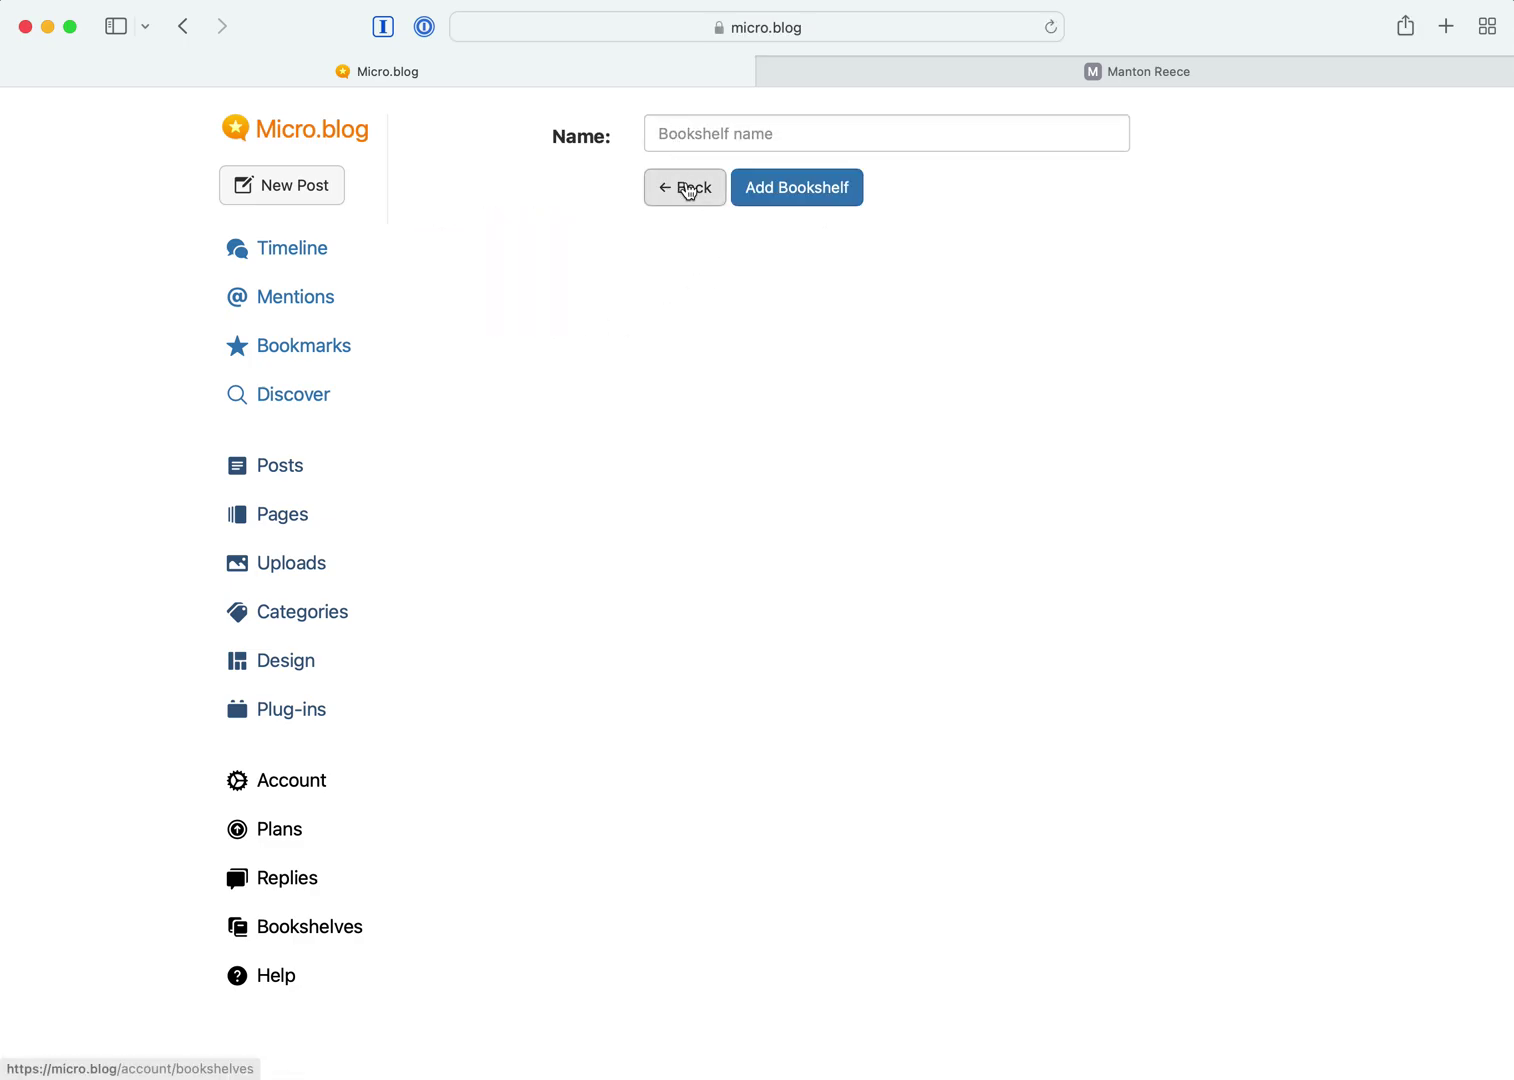
{"action": "left_click", "coordinate": [686, 190]}
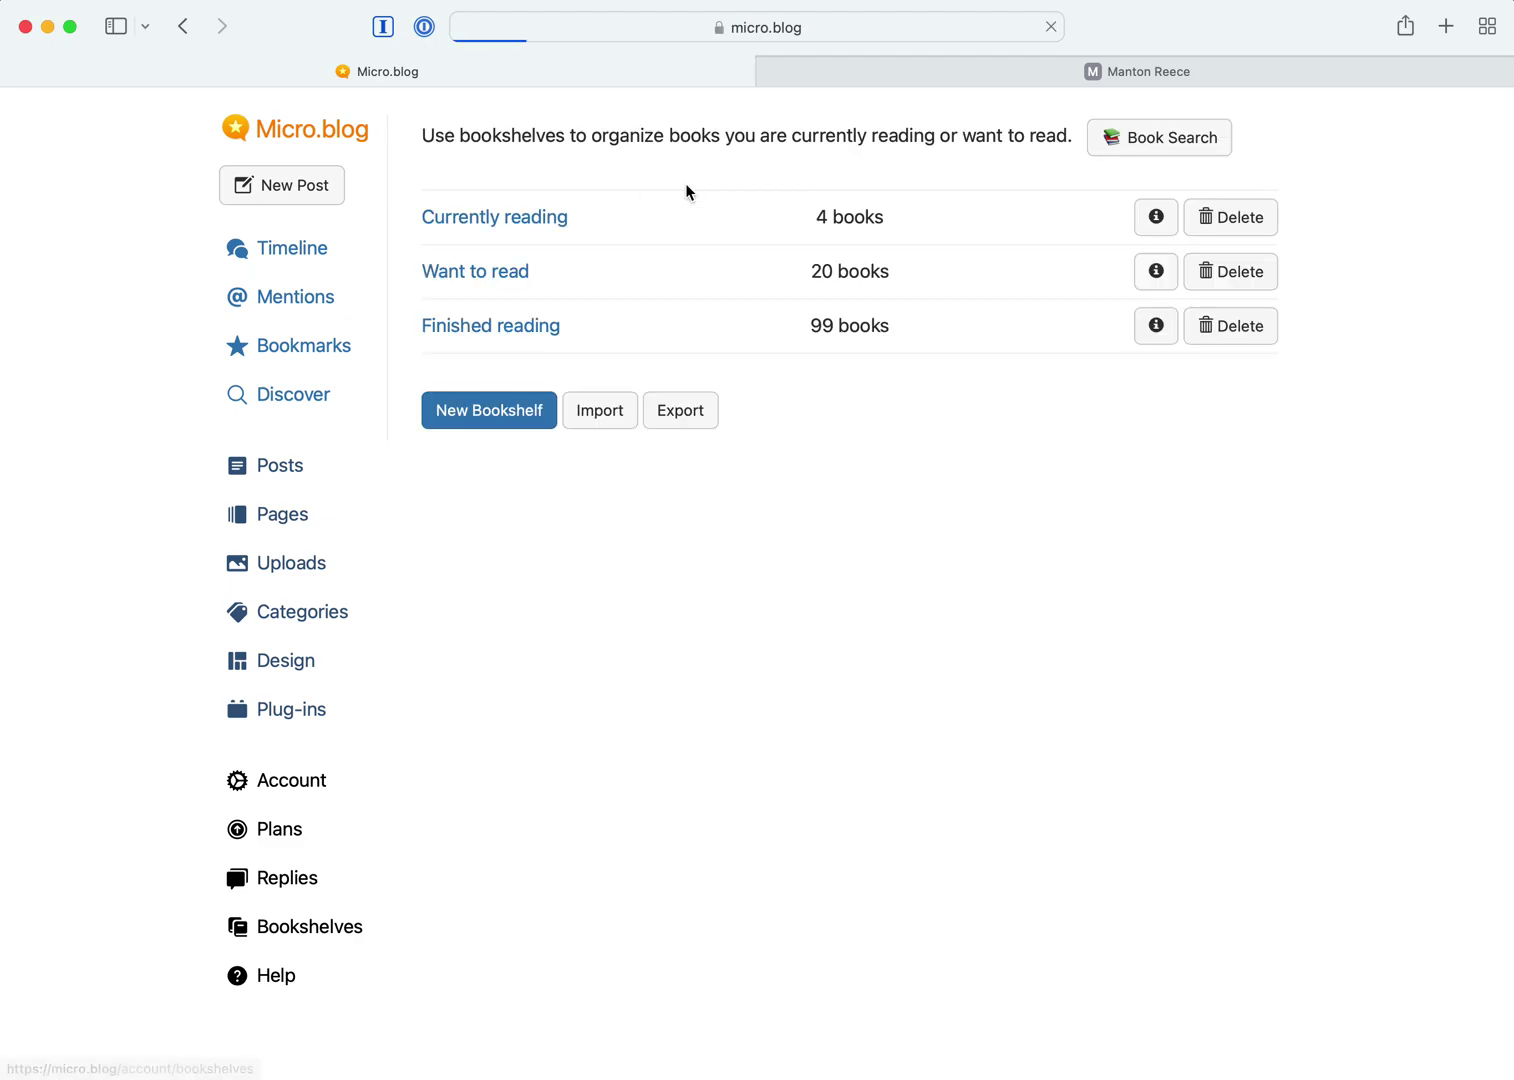
Step: Open the Currently reading shelf listing Dragonflight through Big Wonderful Thing
{"action": "left_click", "coordinate": [536, 218]}
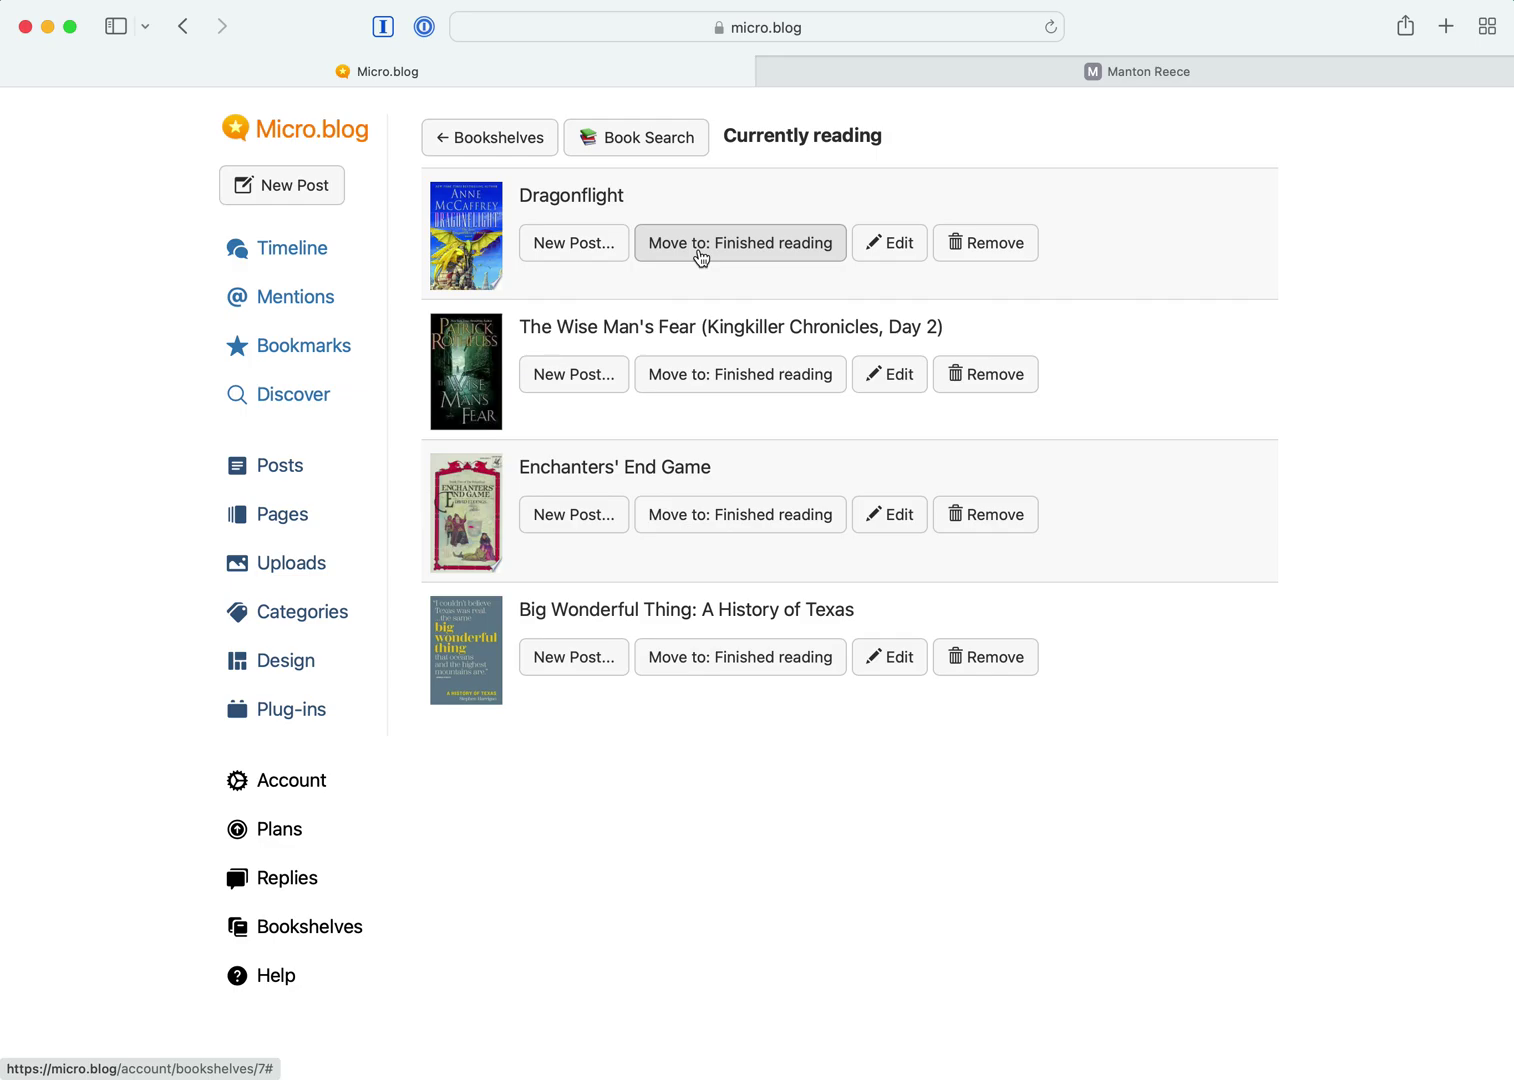
Step: Search books for 'the hobbit', view The Hobbit: Pocket Edition, then return to Bookshelves
{"action": "left_click", "coordinate": [499, 147]}
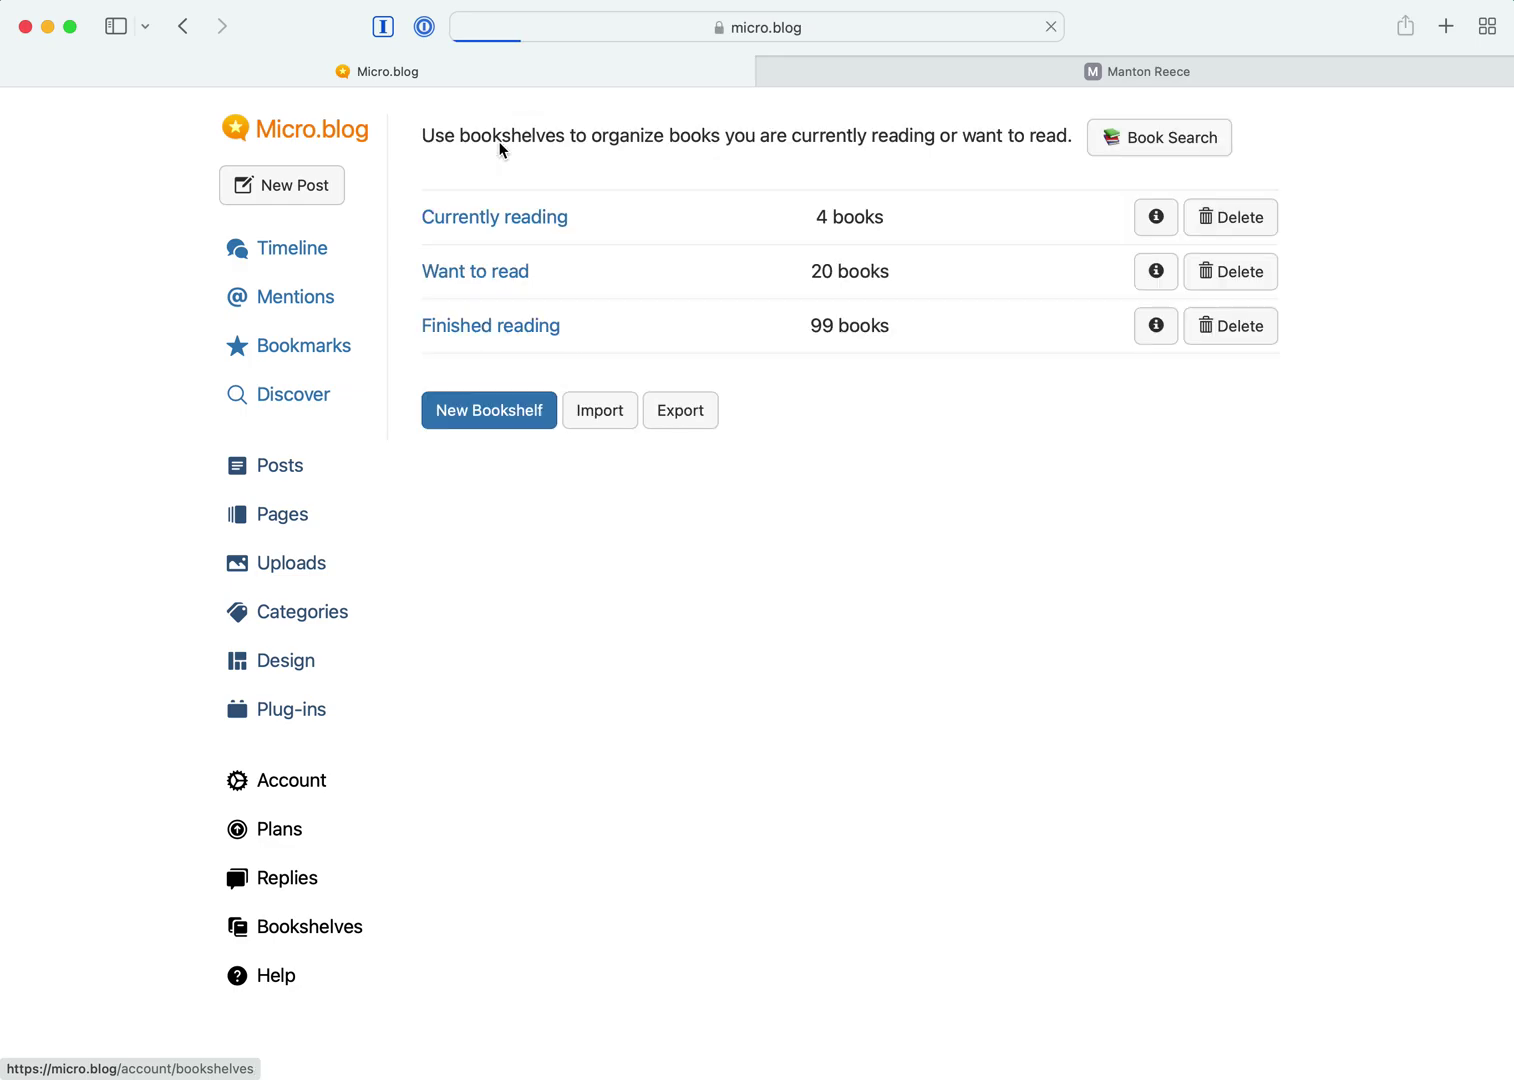
{"action": "left_click", "coordinate": [1135, 135]}
{"action": "left_click", "coordinate": [585, 280]}
{"action": "type", "text": "the"}
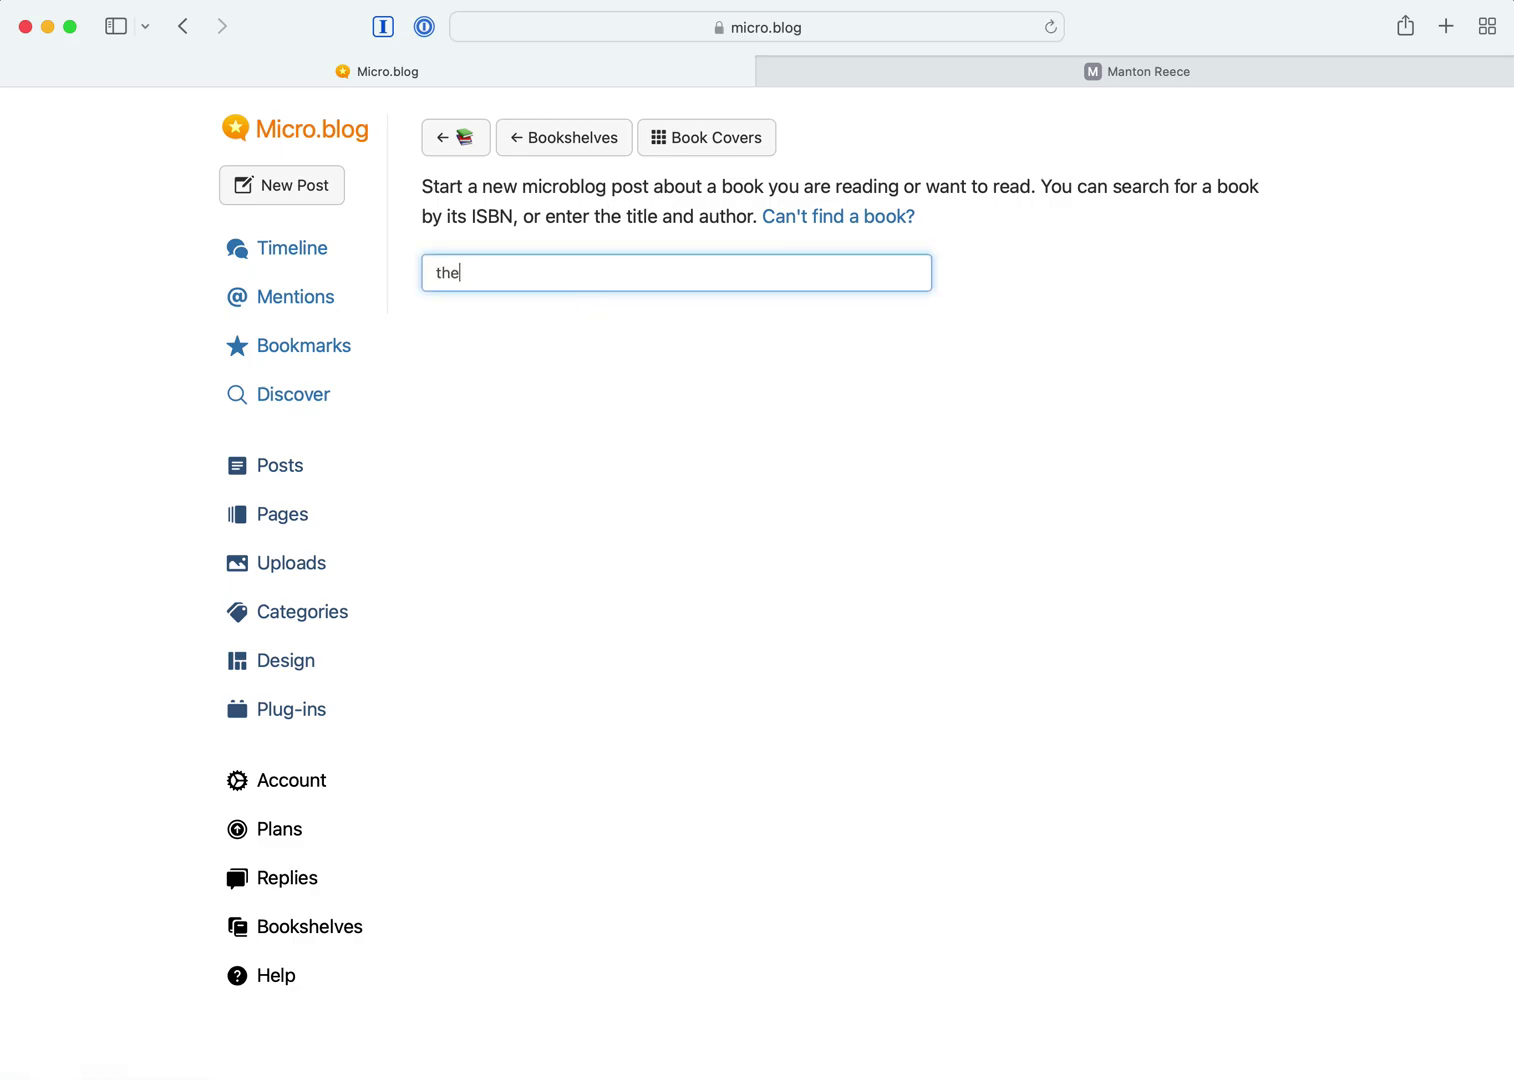
{"action": "type", "text": " hobbit"}
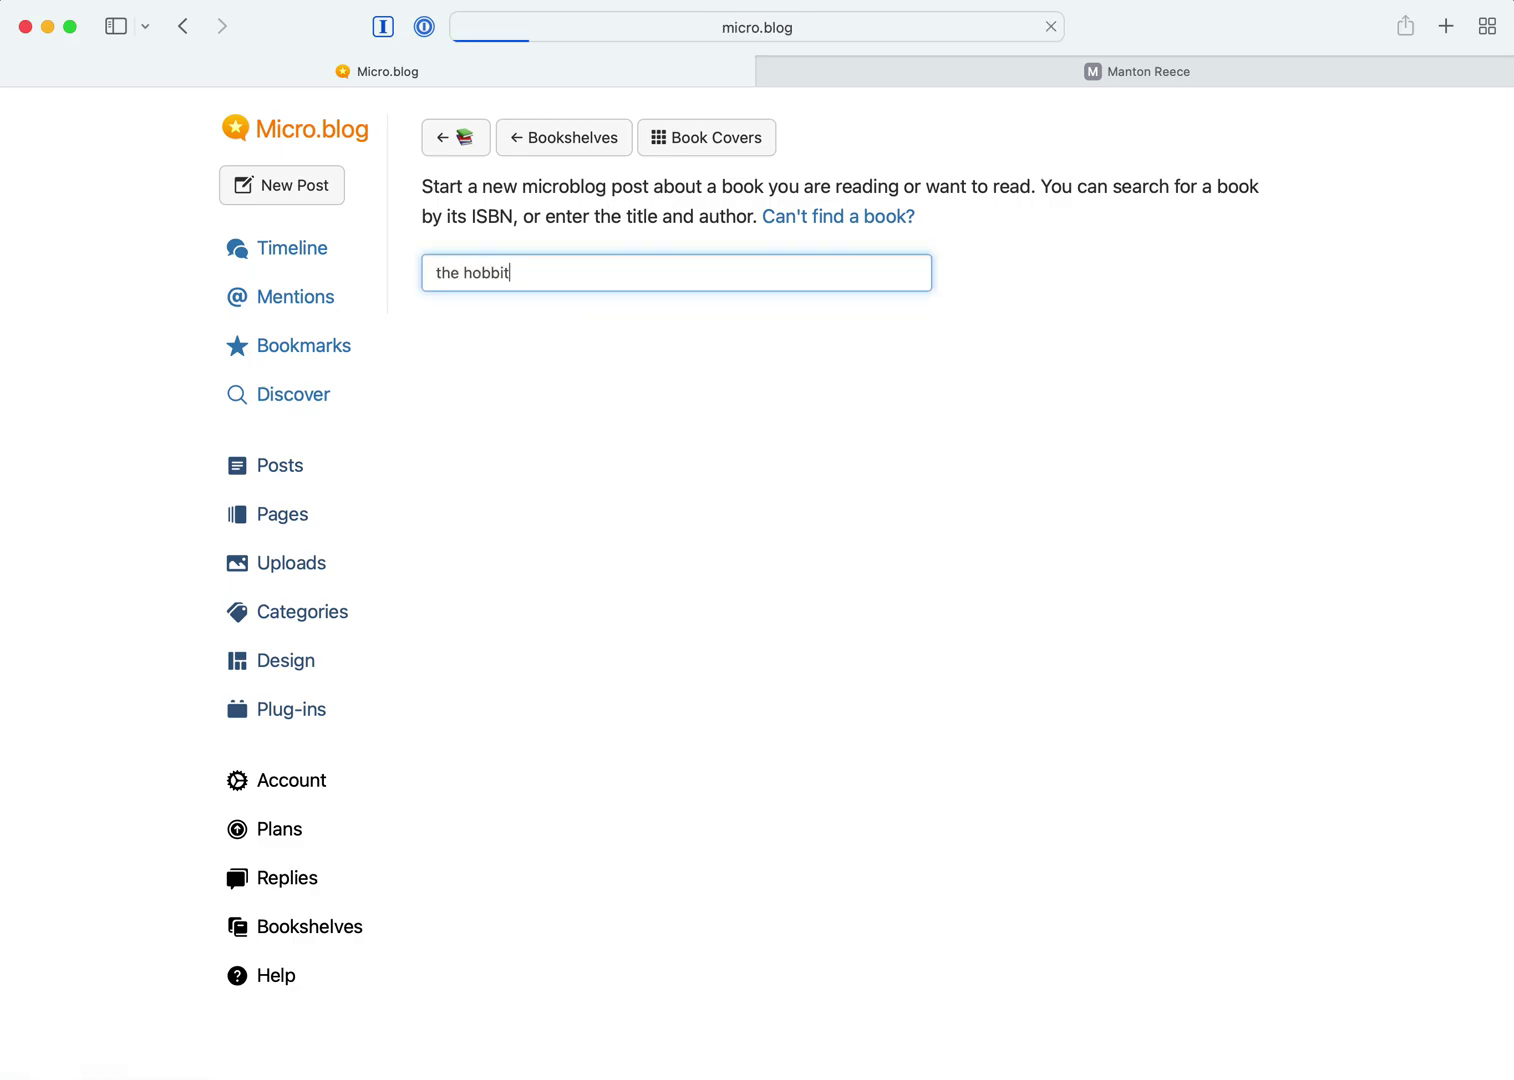
{"action": "scroll", "coordinate": [646, 605], "scroll_direction": "down", "scroll_amount": 4}
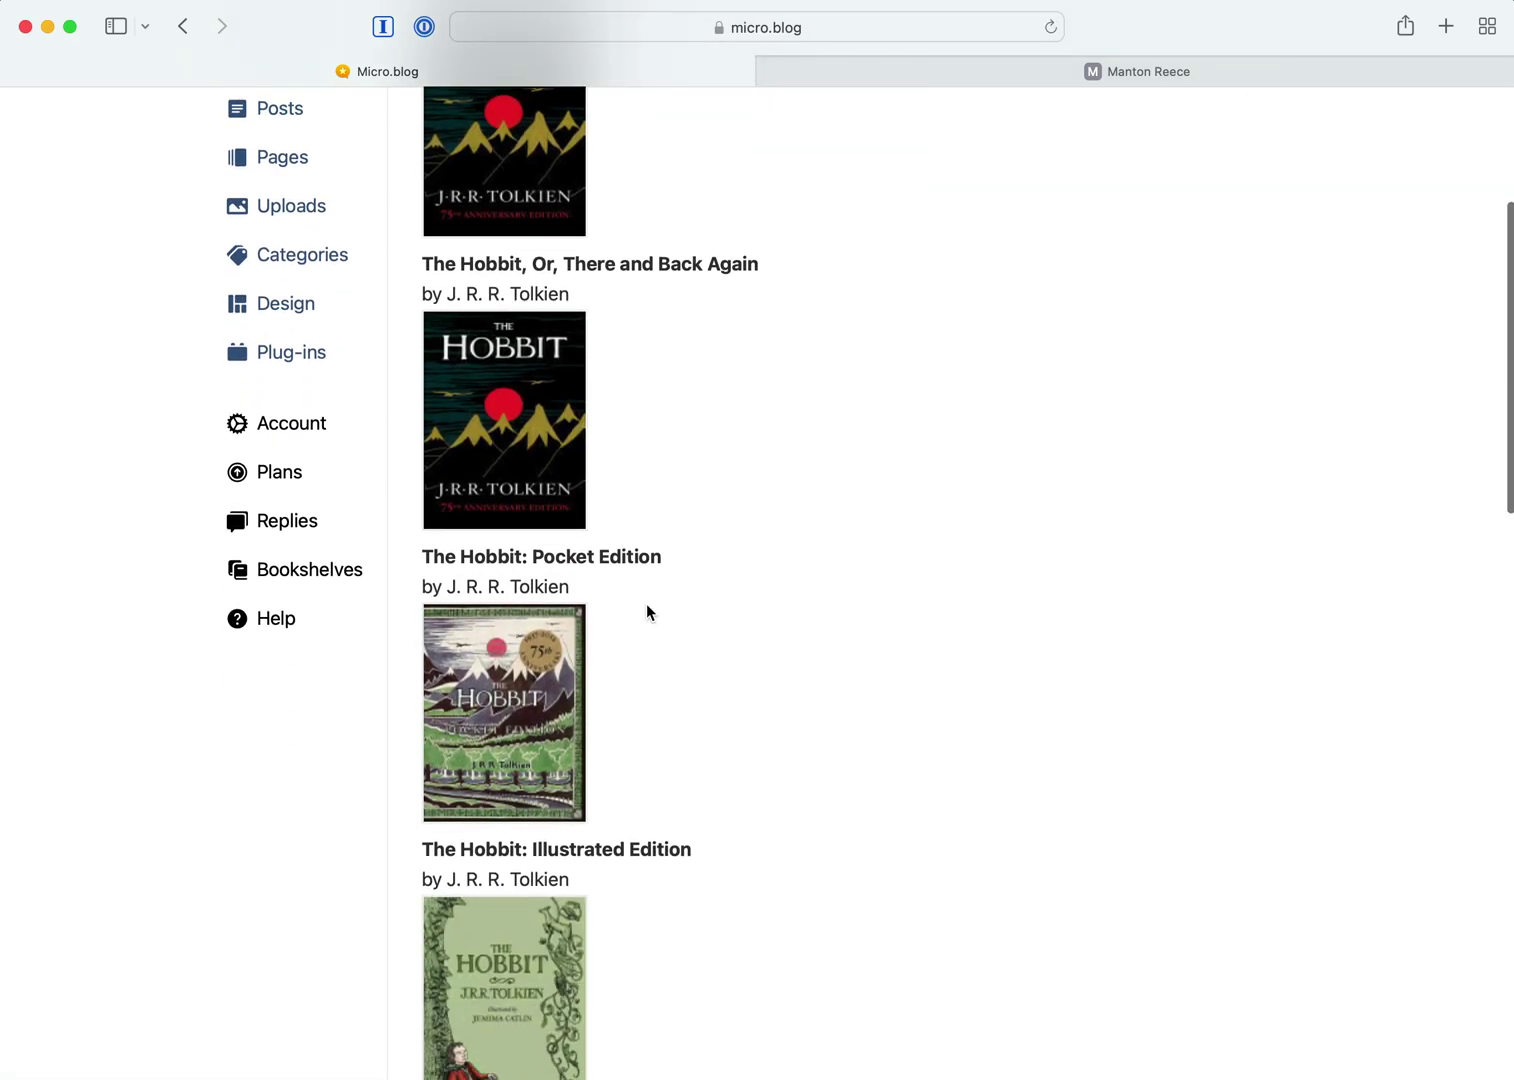
{"action": "left_click", "coordinate": [515, 709]}
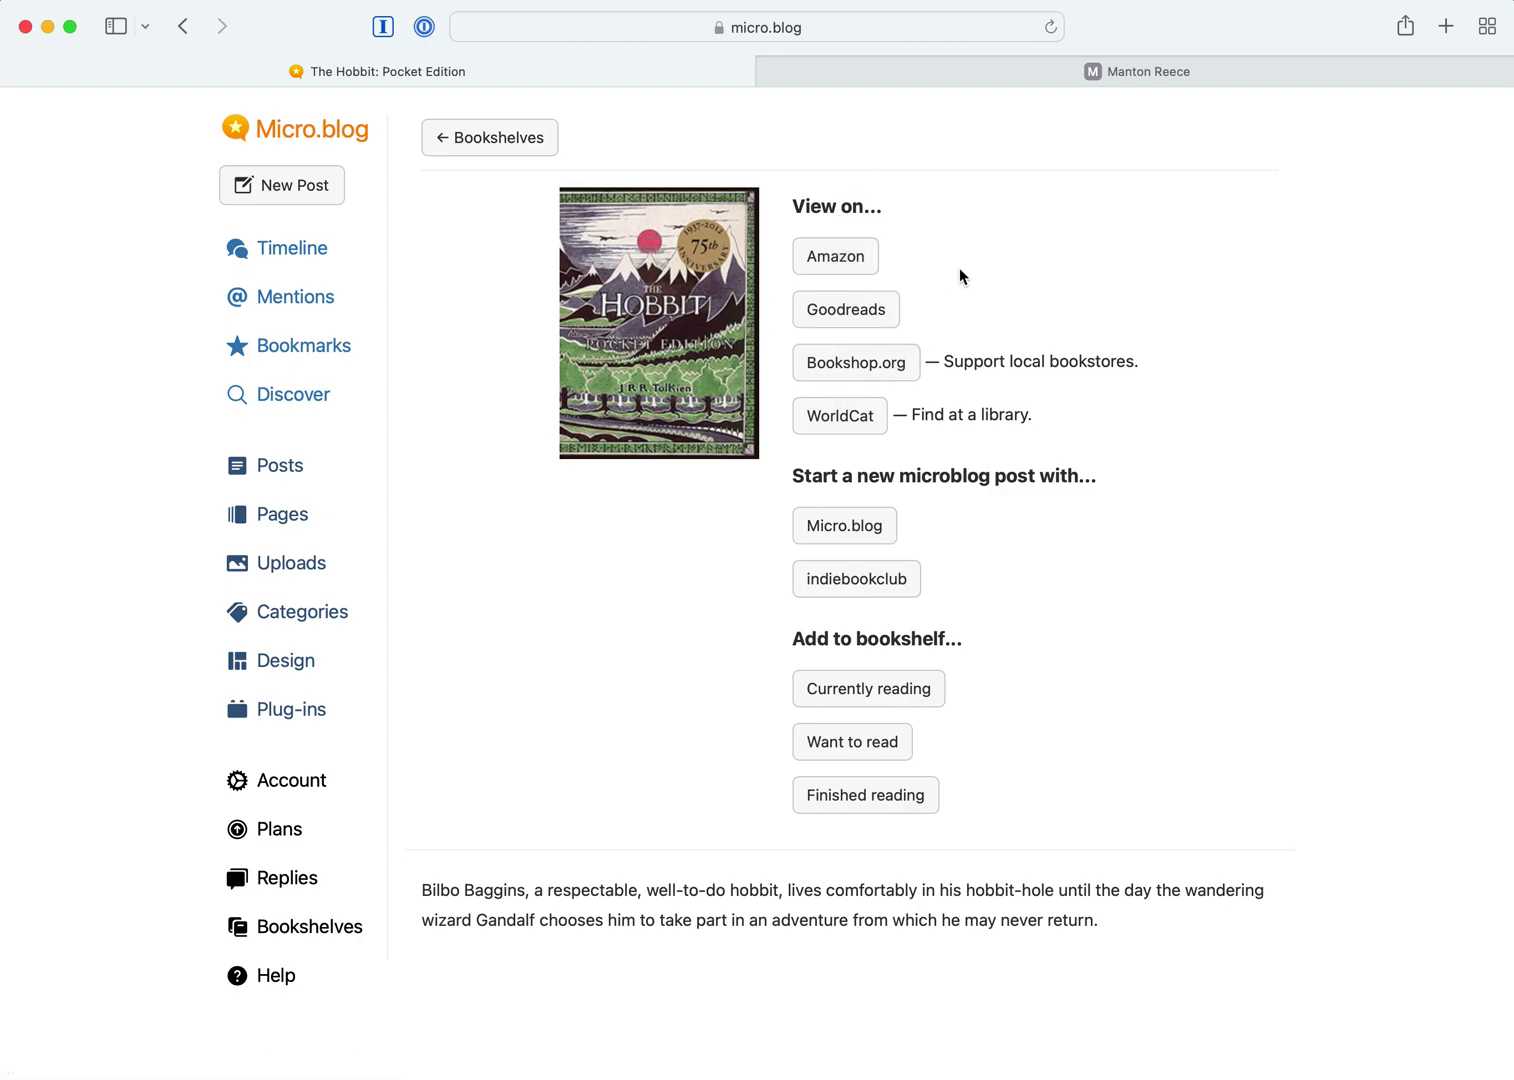
{"action": "left_click", "coordinate": [529, 138]}
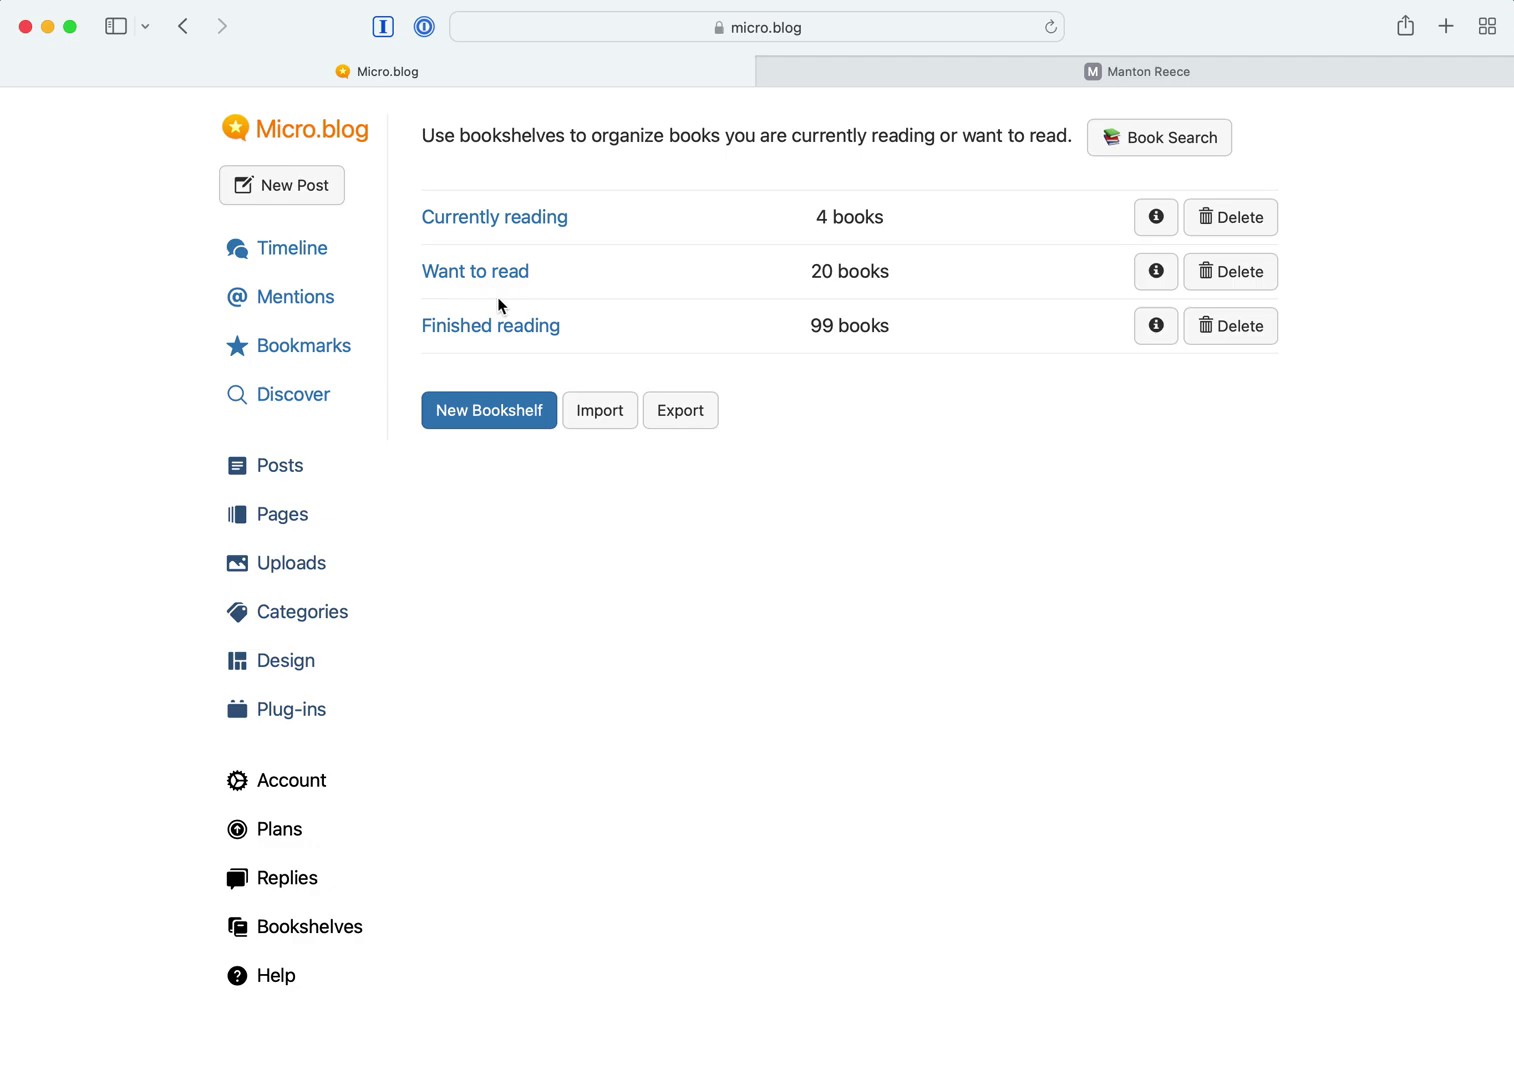
Step: Add a 'Reading List' page with body text 'These are the books that I want to read.'
{"action": "left_click", "coordinate": [292, 519]}
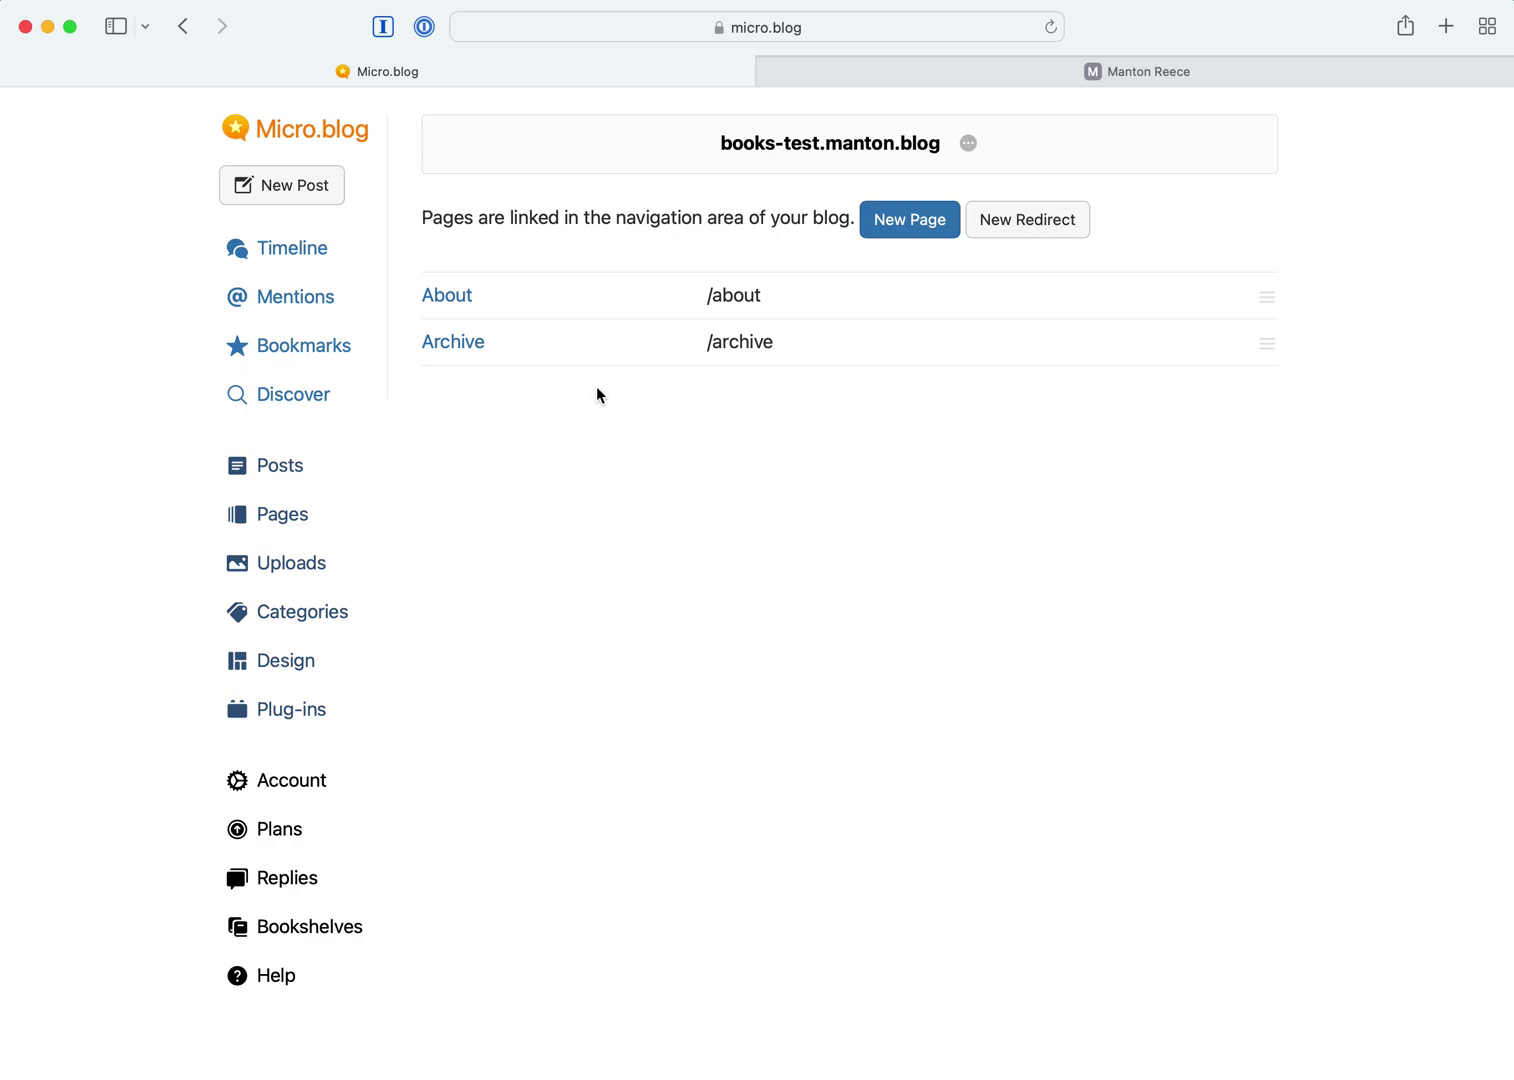
{"action": "left_click", "coordinate": [910, 221]}
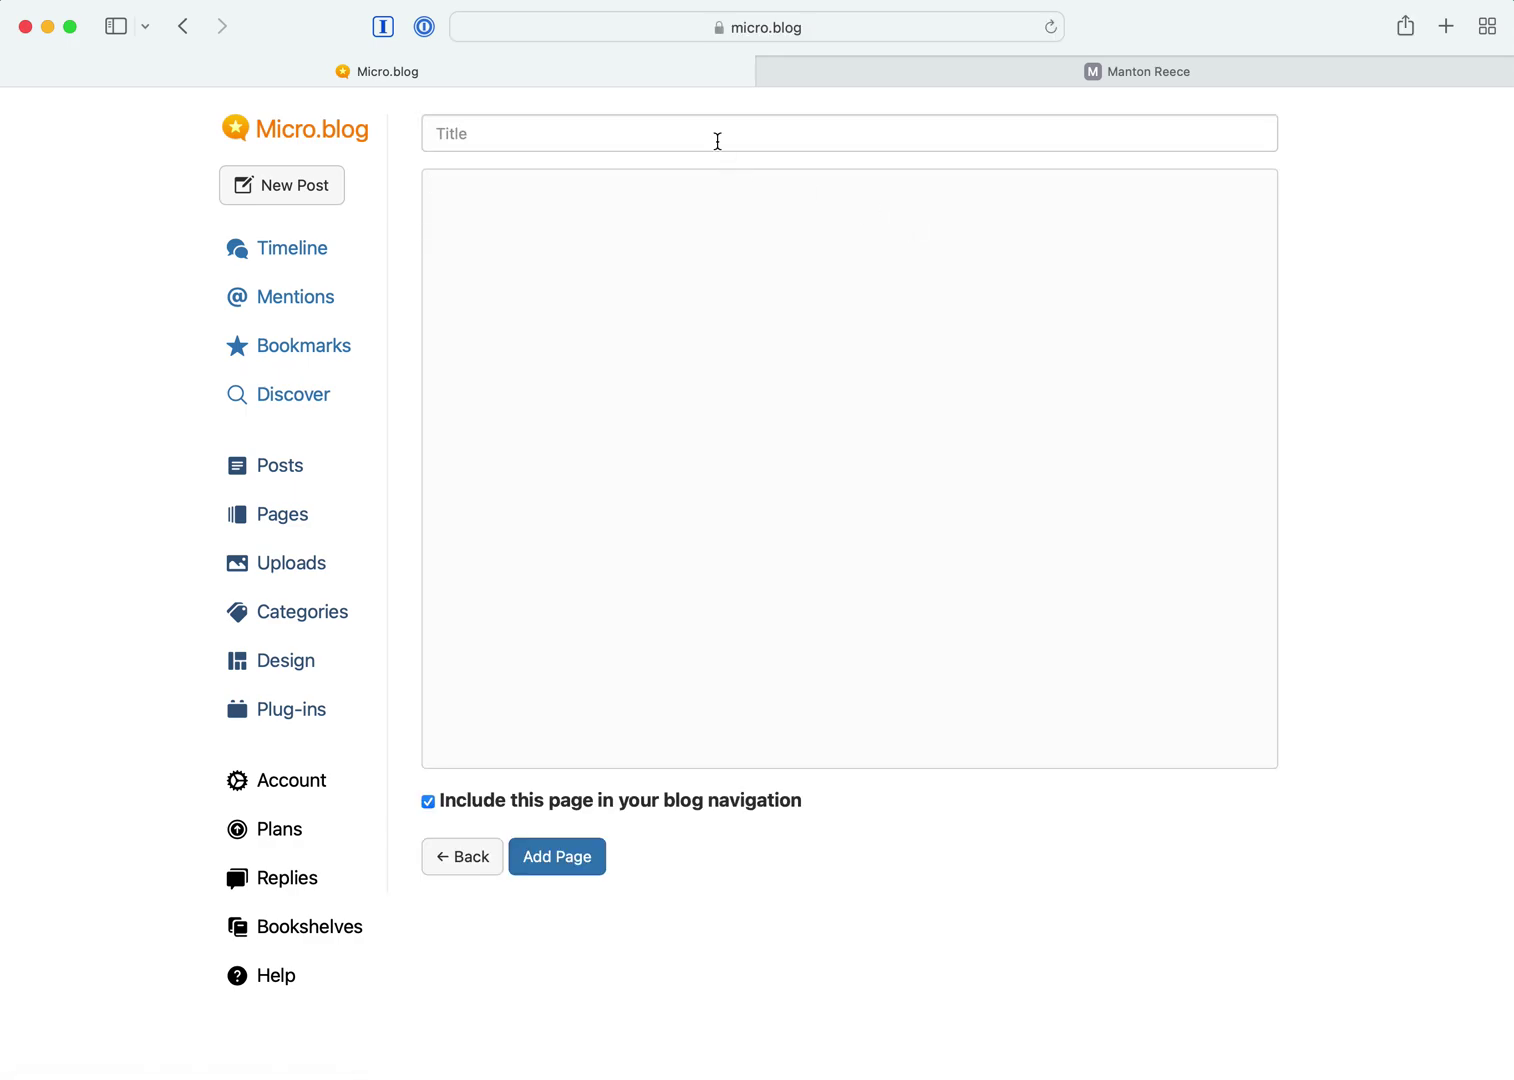
{"action": "left_click", "coordinate": [711, 130]}
{"action": "type", "text": "Reading List"}
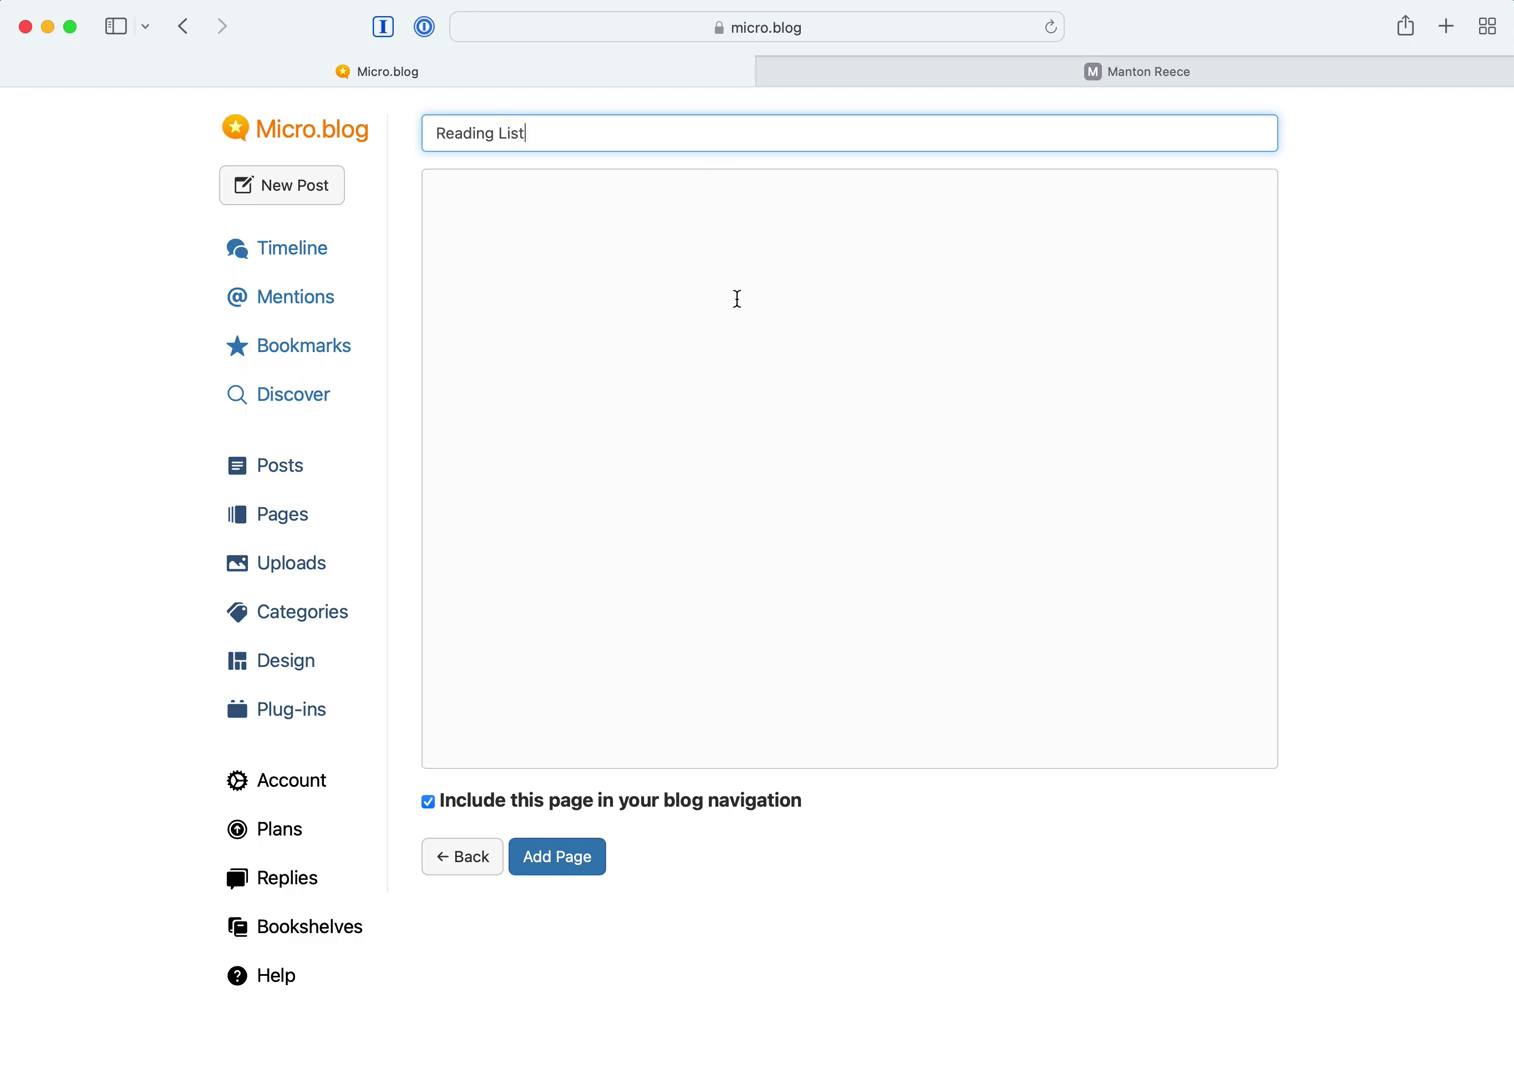
{"action": "left_click", "coordinate": [737, 300]}
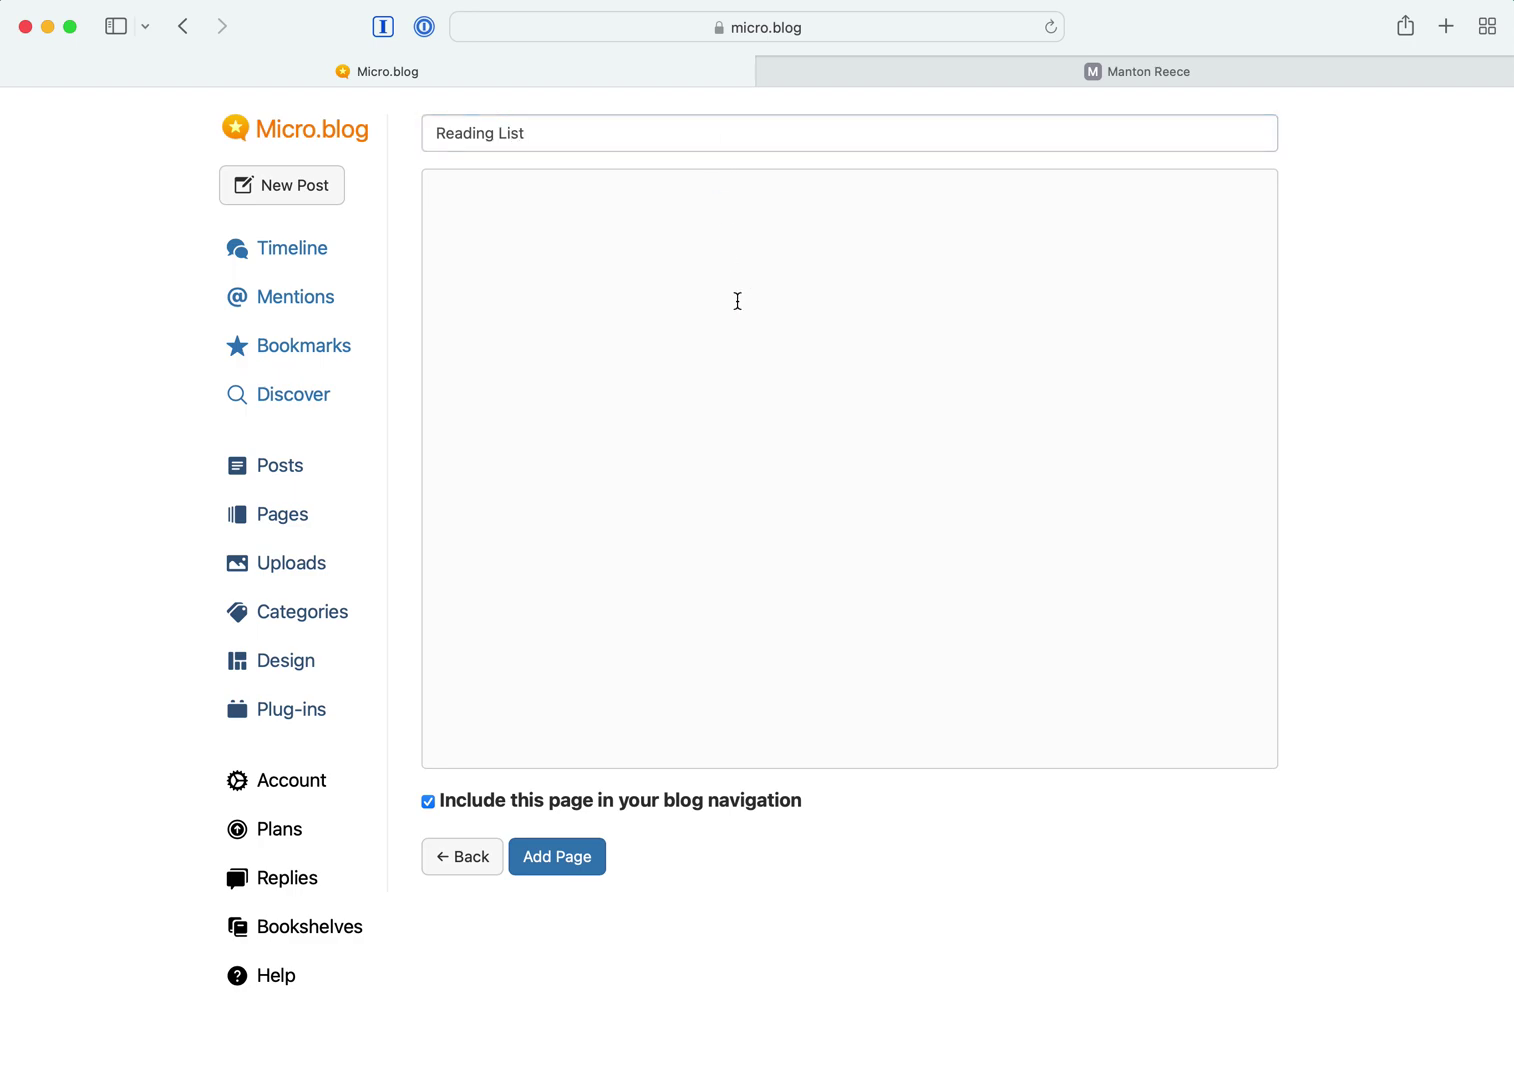
{"action": "type", "text": "These are the books tht I"}
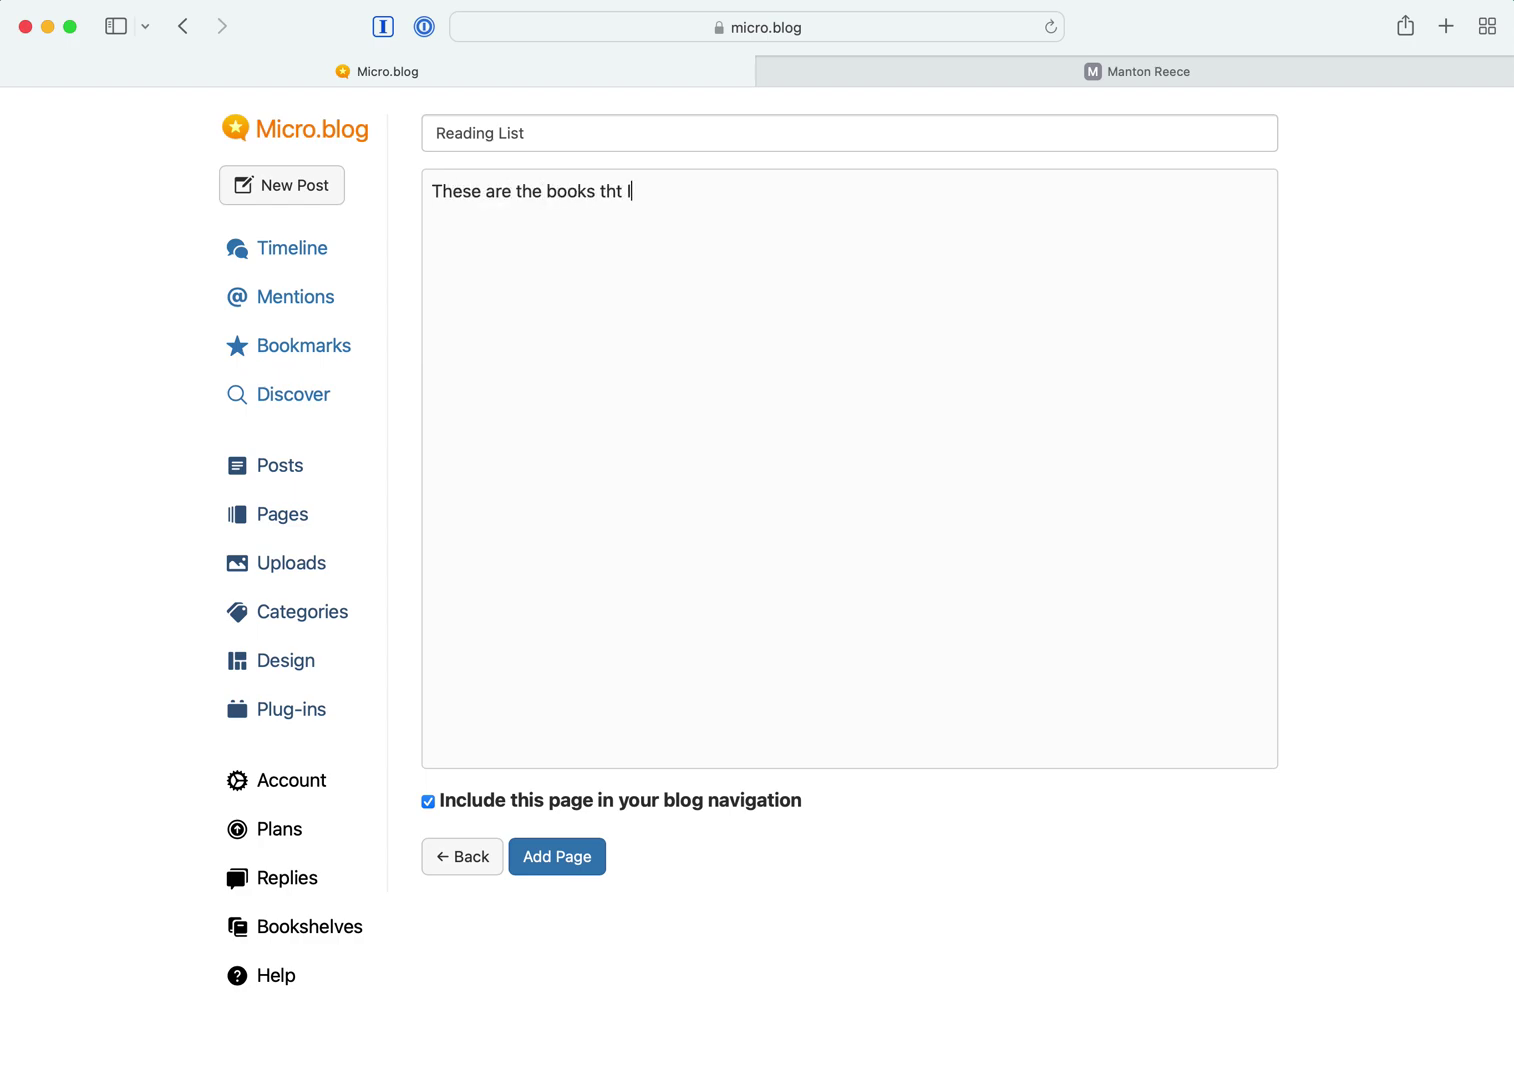
{"action": "key", "text": "BackSpace"}
{"action": "type", "text": "a"}
{"action": "key", "text": "BackSpace"}
{"action": "key", "text": "BackSpace"}
{"action": "type", "text": "at I want to read."}
{"action": "left_click", "coordinate": [572, 862]}
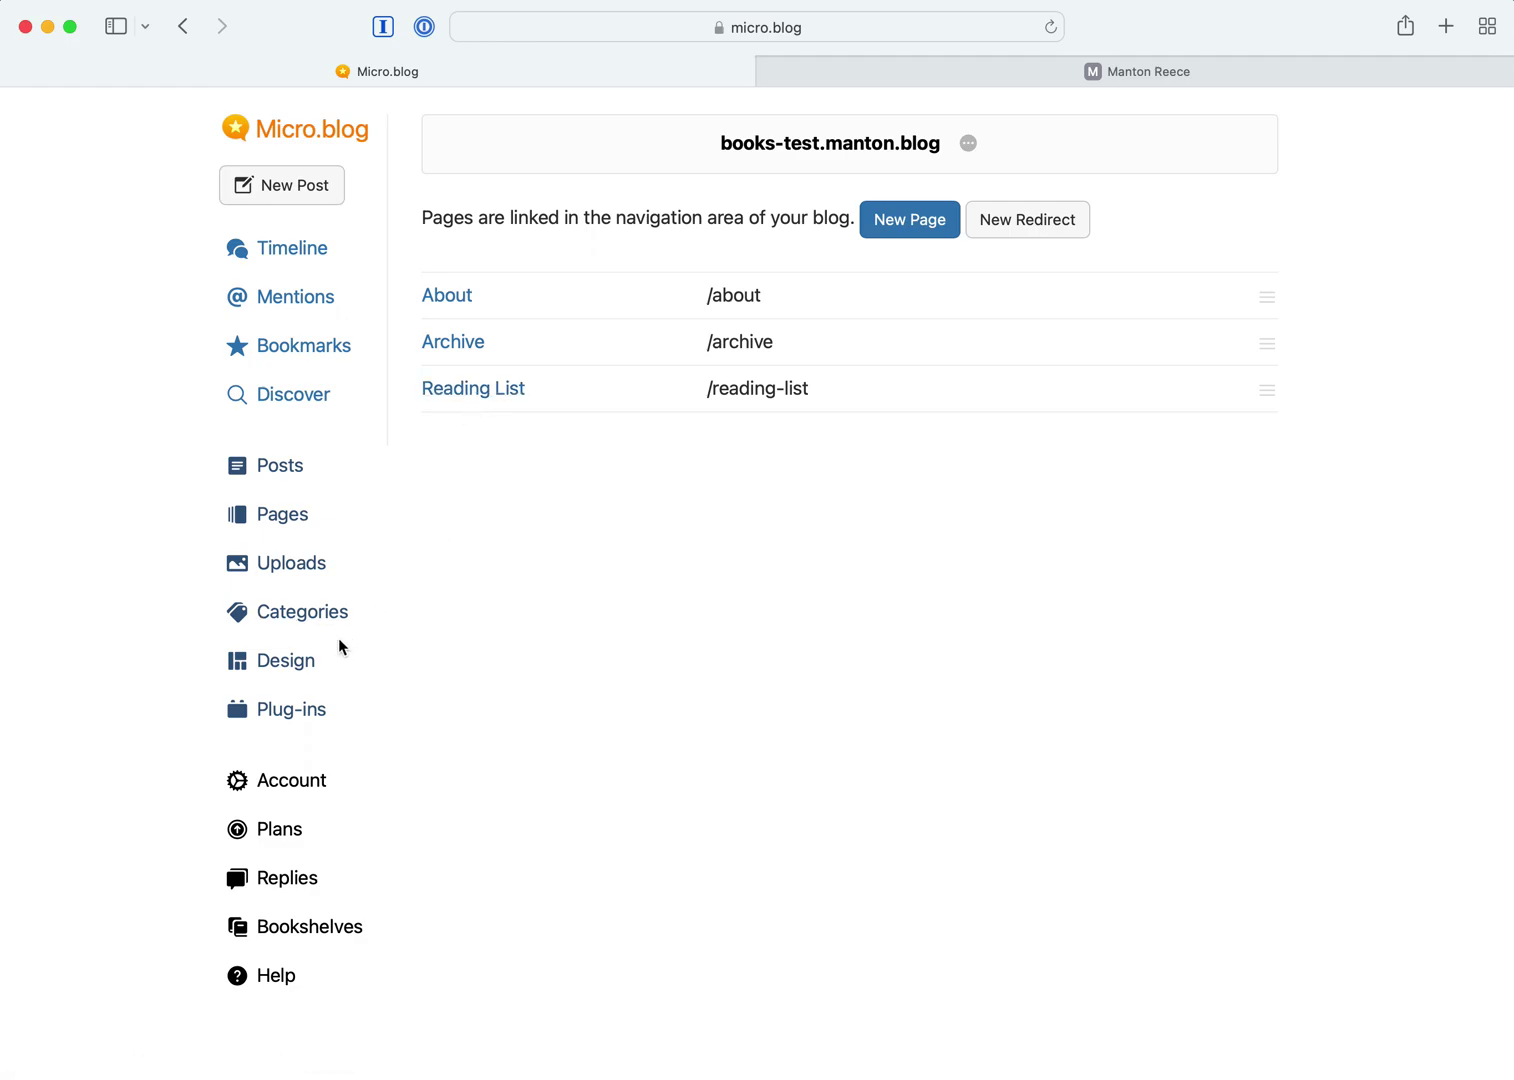
Step: Set the Want to read shelf to include its books on the Reading List page
{"action": "left_click", "coordinate": [310, 930]}
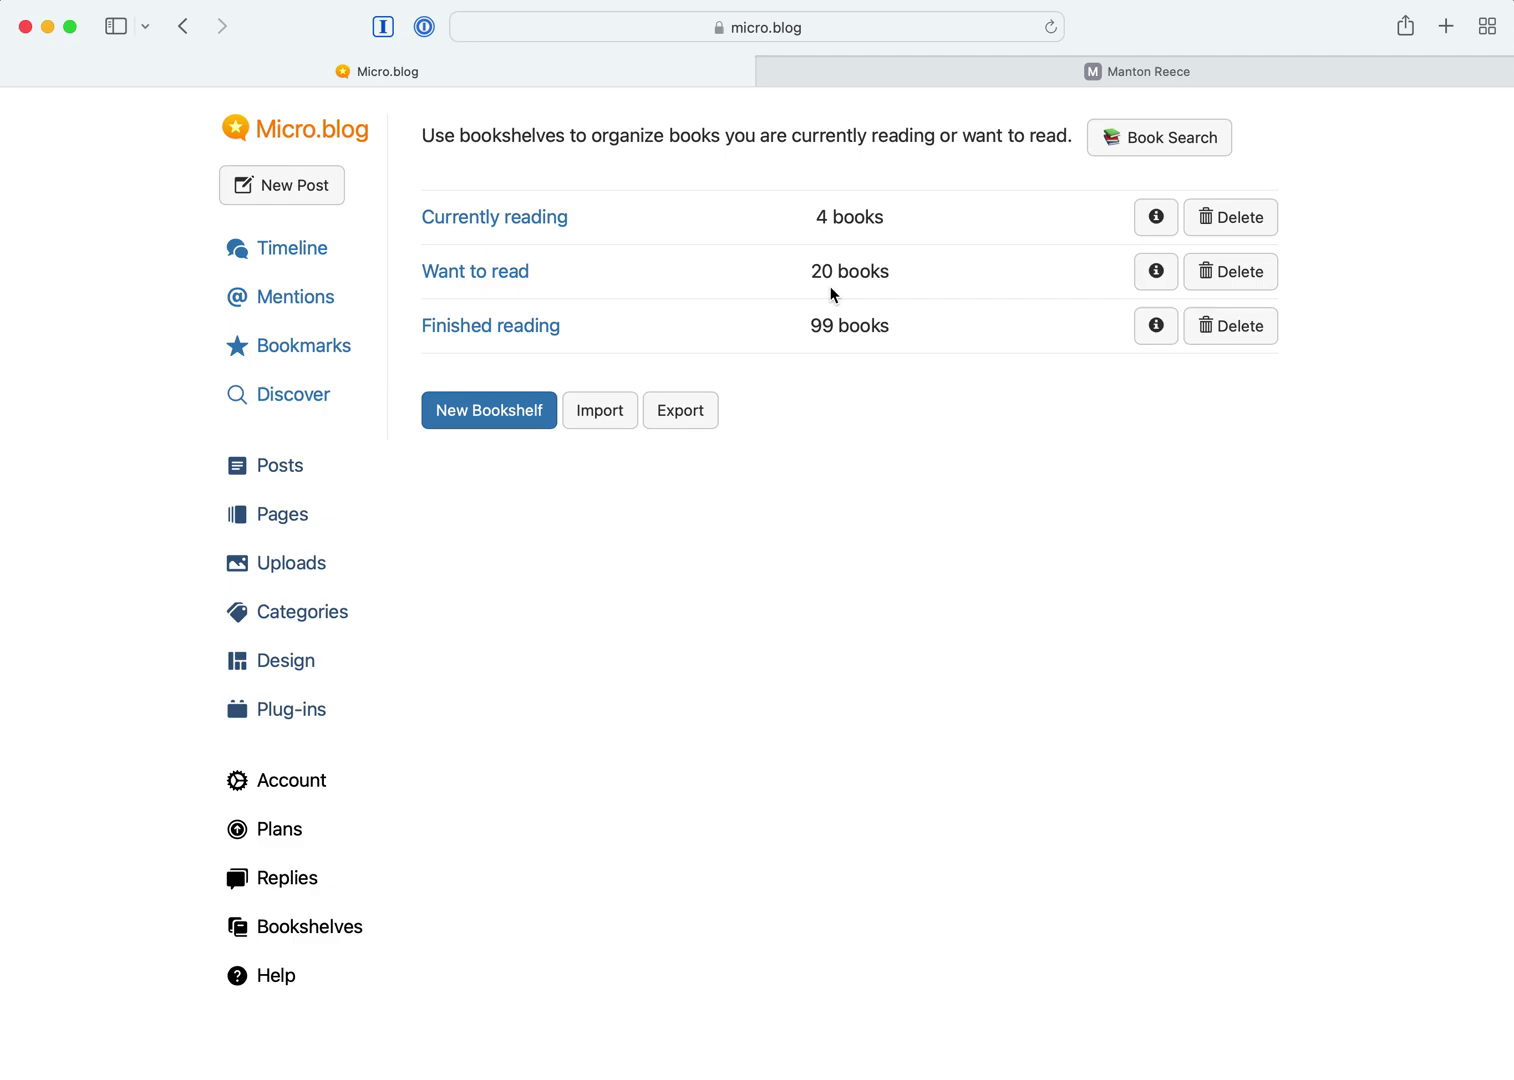
{"action": "left_click", "coordinate": [1156, 271]}
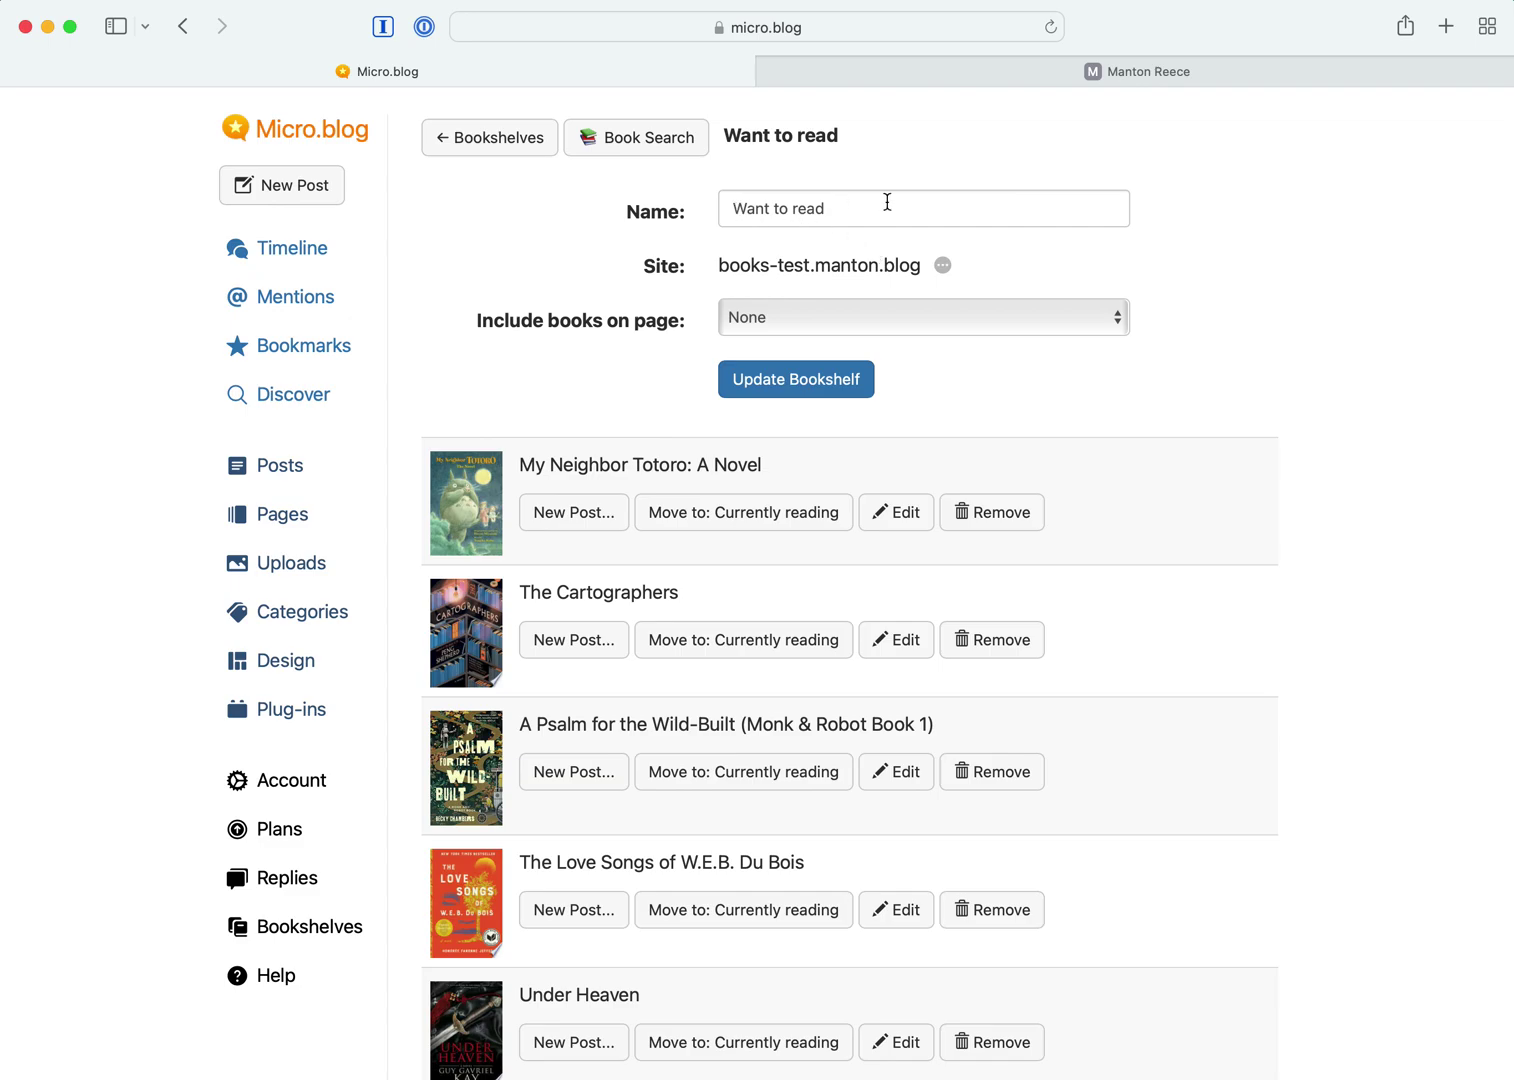
{"action": "left_click_drag", "start_coordinate": [720, 263], "coordinate": [906, 263]}
{"action": "left_click", "coordinate": [909, 265]}
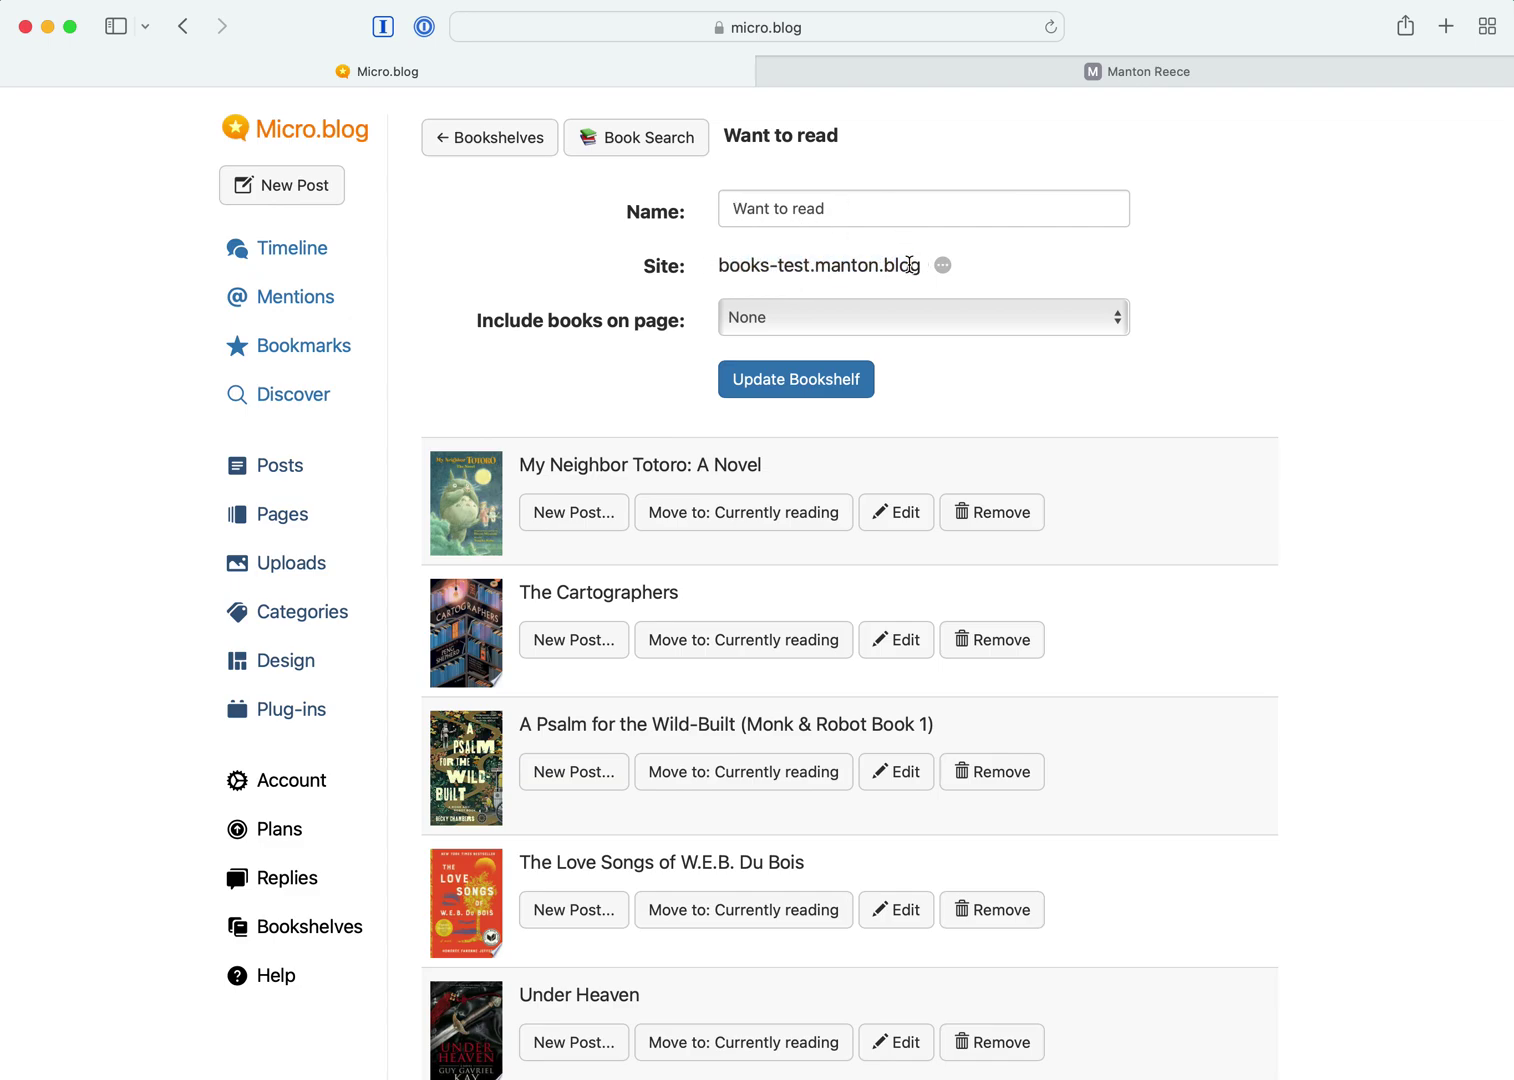
{"action": "left_click", "coordinate": [921, 321]}
{"action": "left_click", "coordinate": [921, 362]}
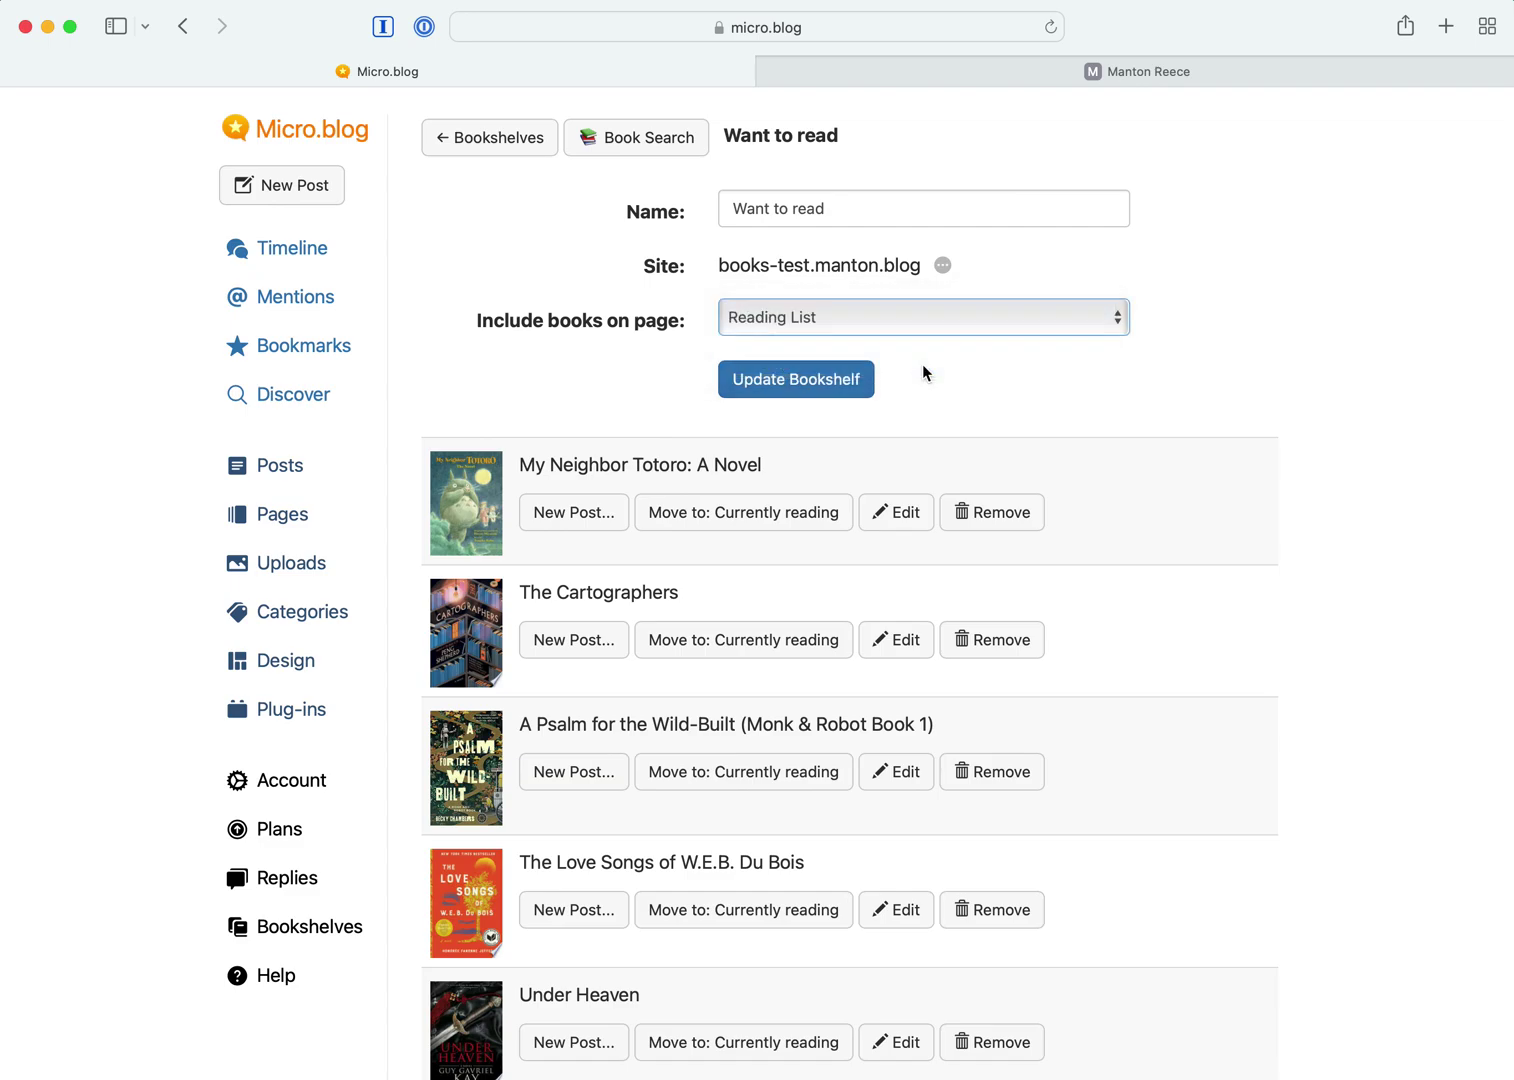
{"action": "left_click", "coordinate": [808, 388]}
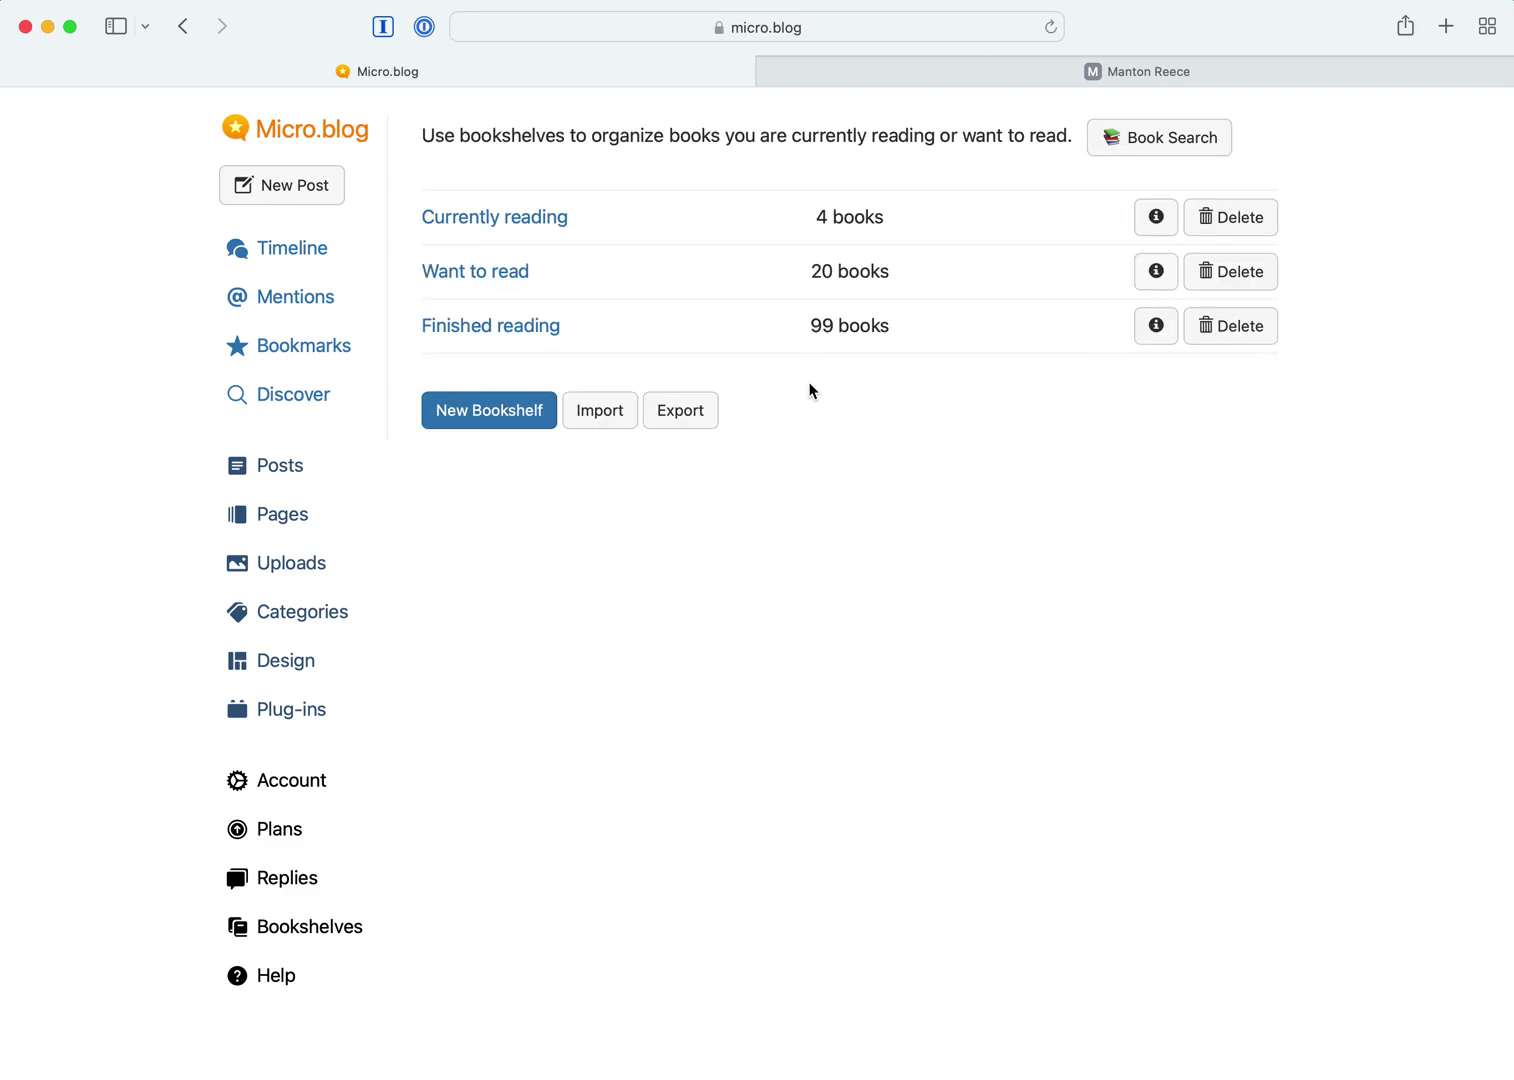
Step: Open the Reading List page in the editor, then switch to the published blog tab
{"action": "left_click", "coordinate": [288, 510]}
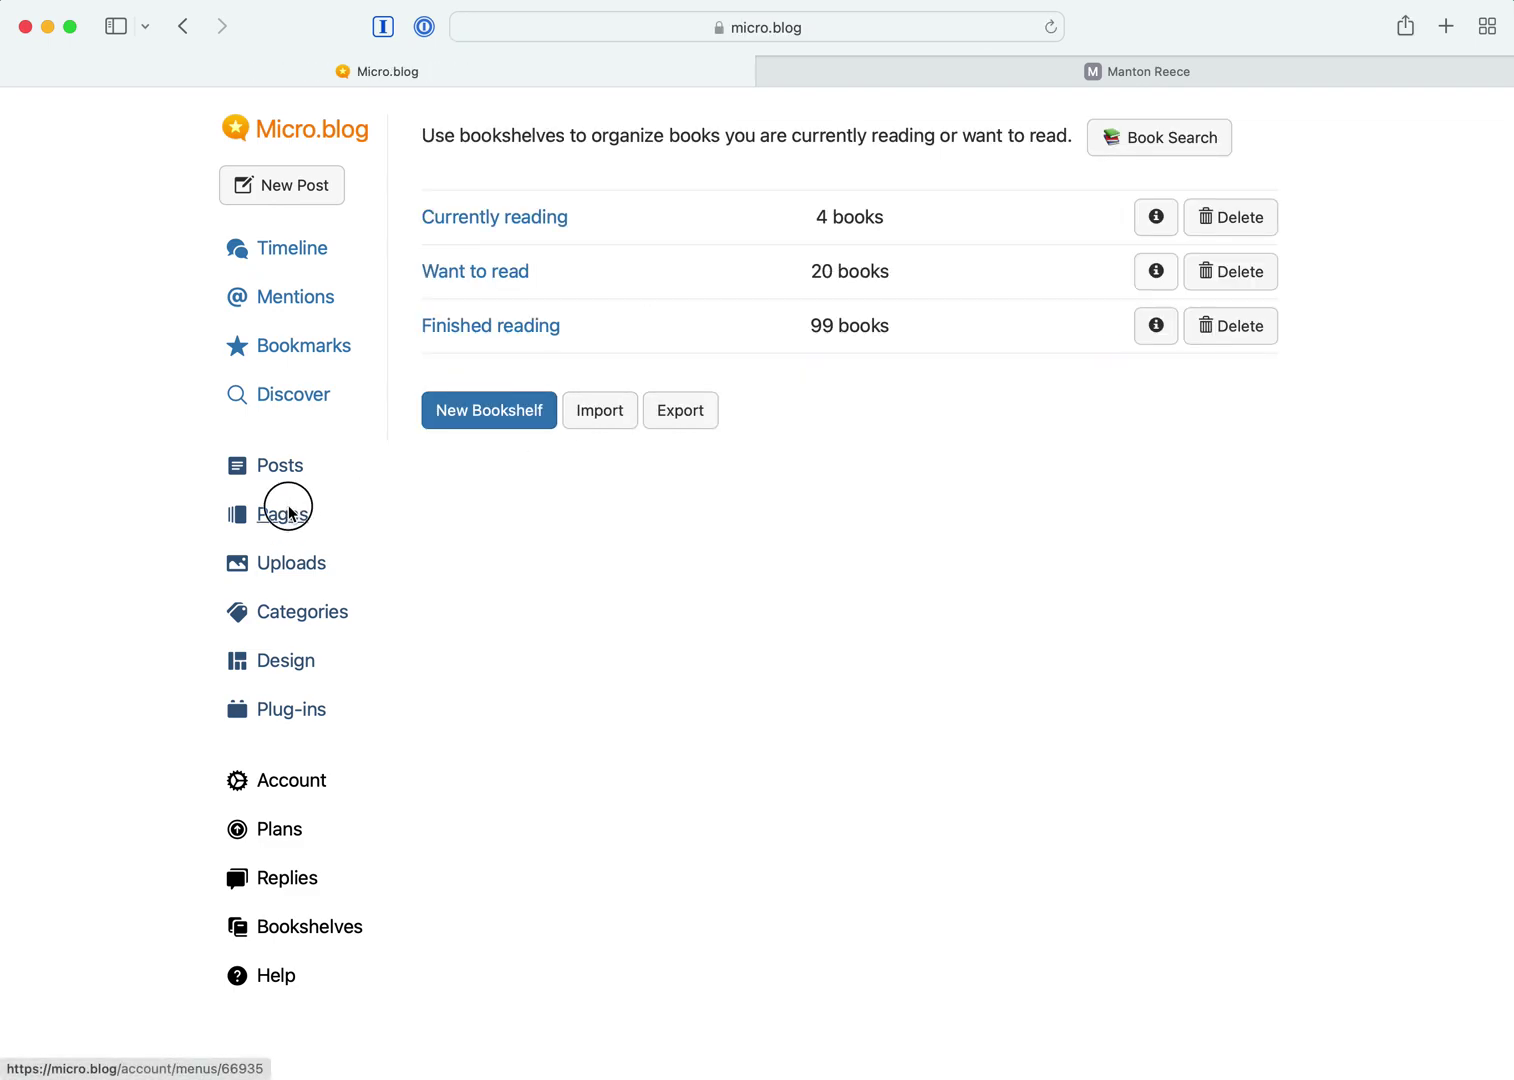
{"action": "left_click", "coordinate": [483, 389]}
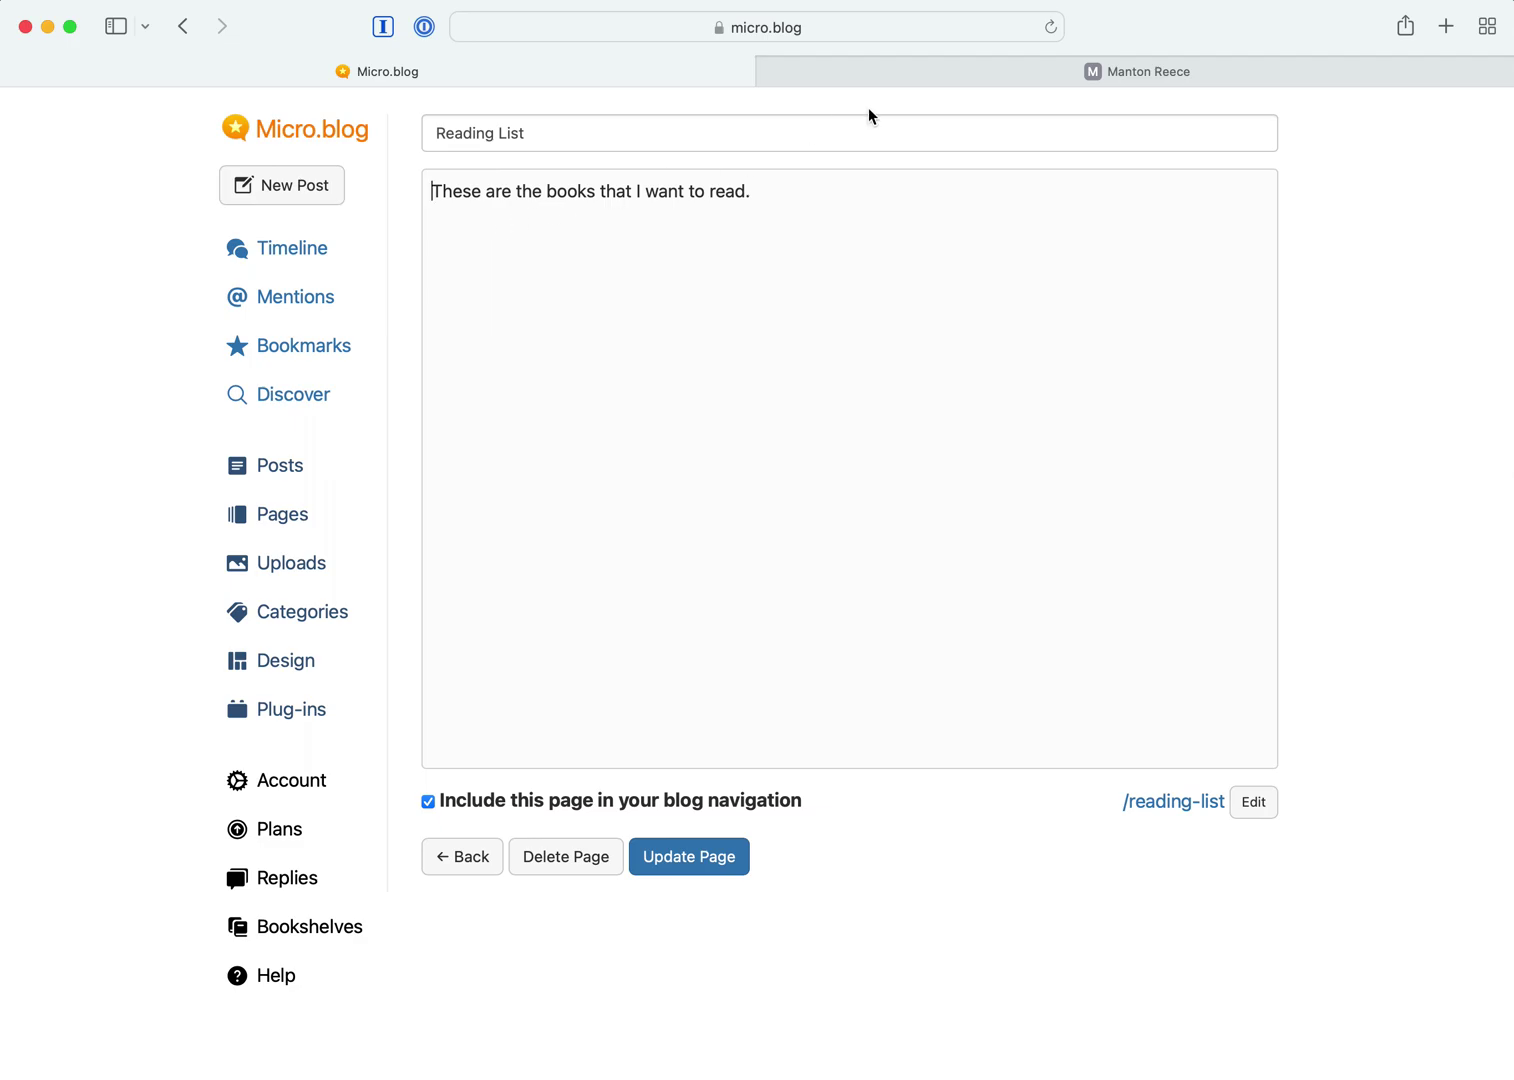
{"action": "left_click", "coordinate": [866, 78]}
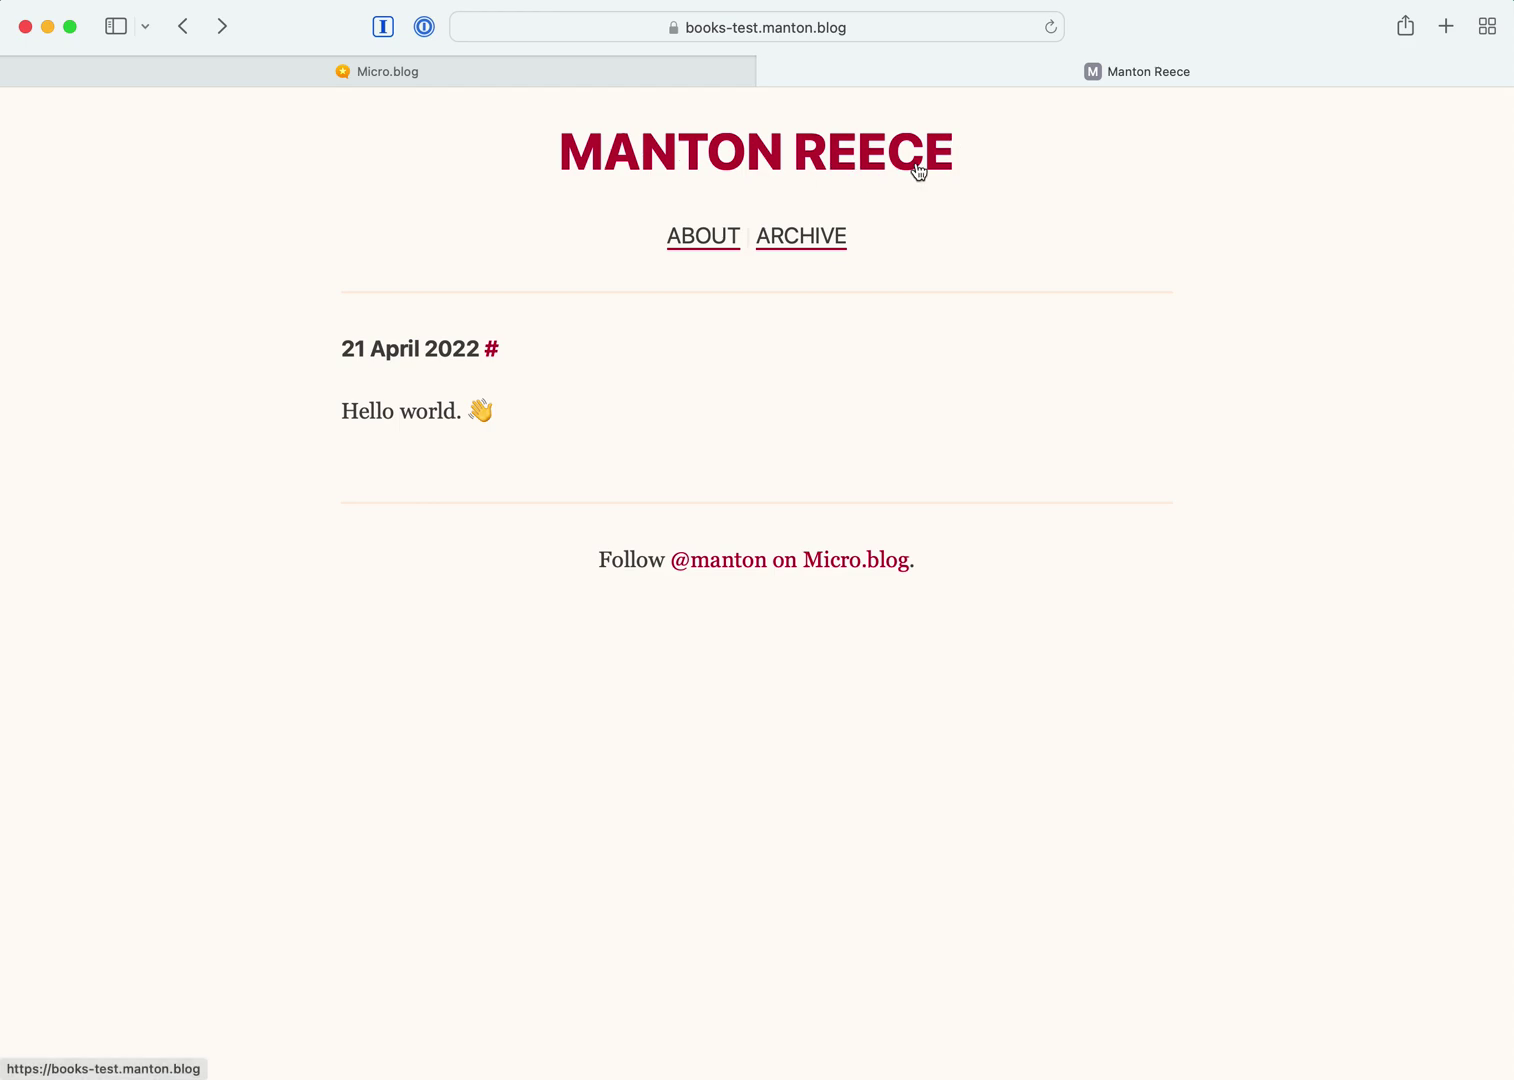
Step: Reload the published blog and open its new Reading List page
{"action": "left_click", "coordinate": [1050, 27]}
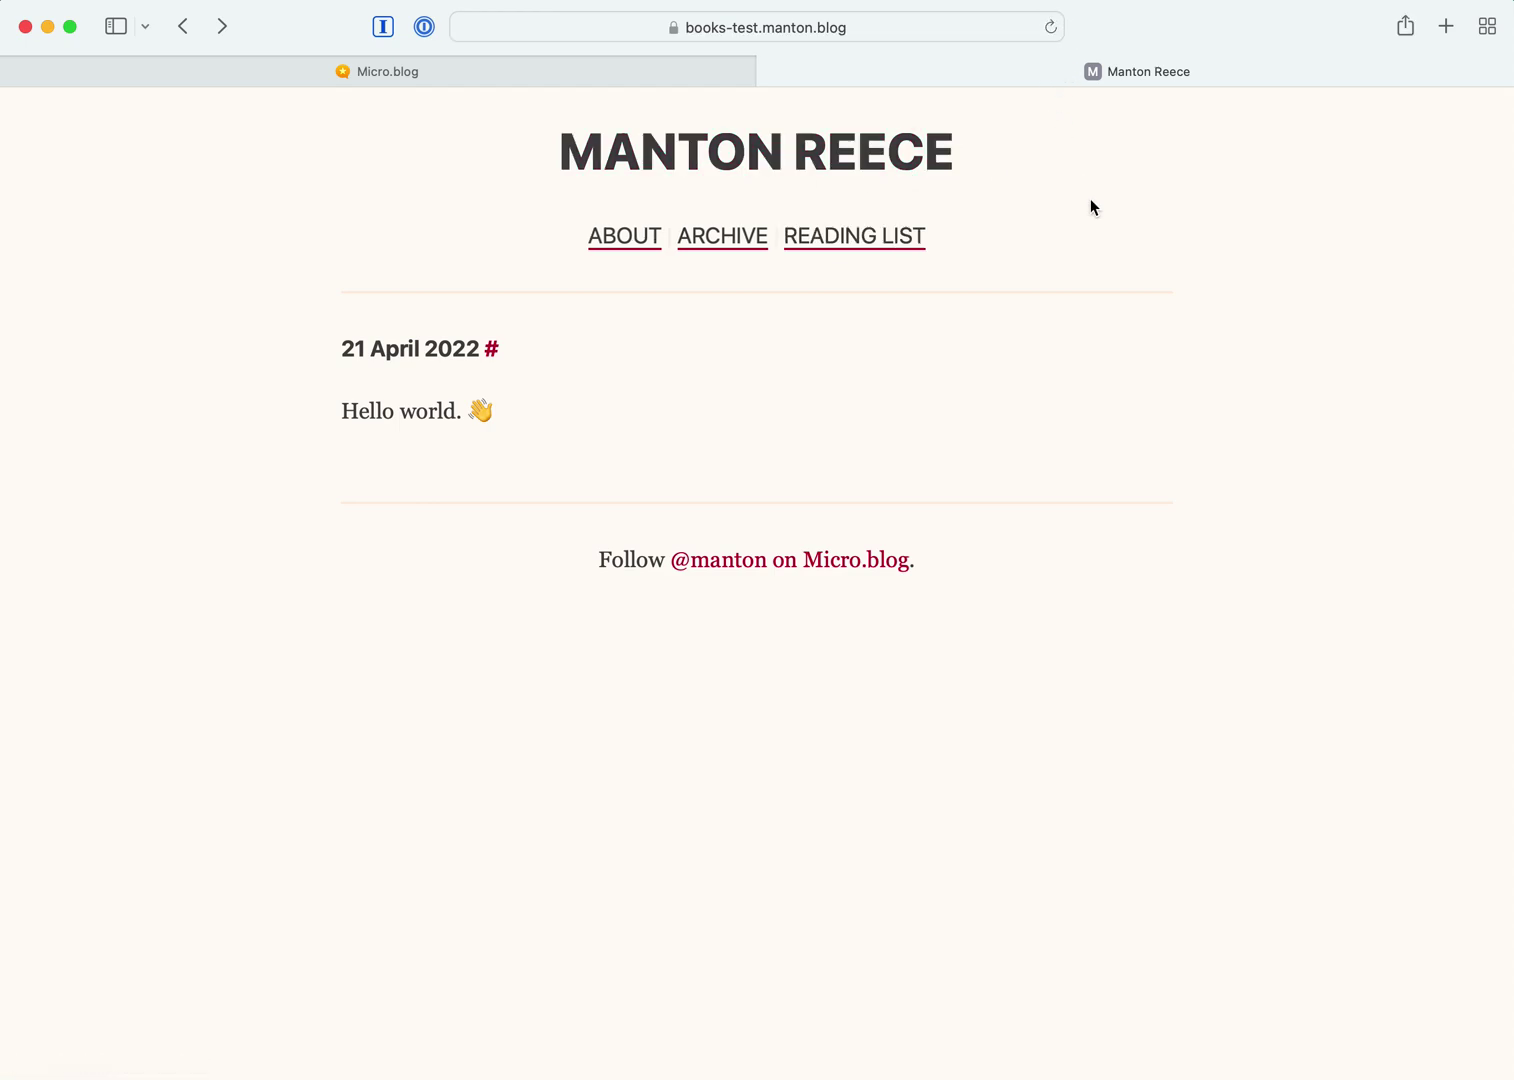
{"action": "left_click", "coordinate": [864, 248]}
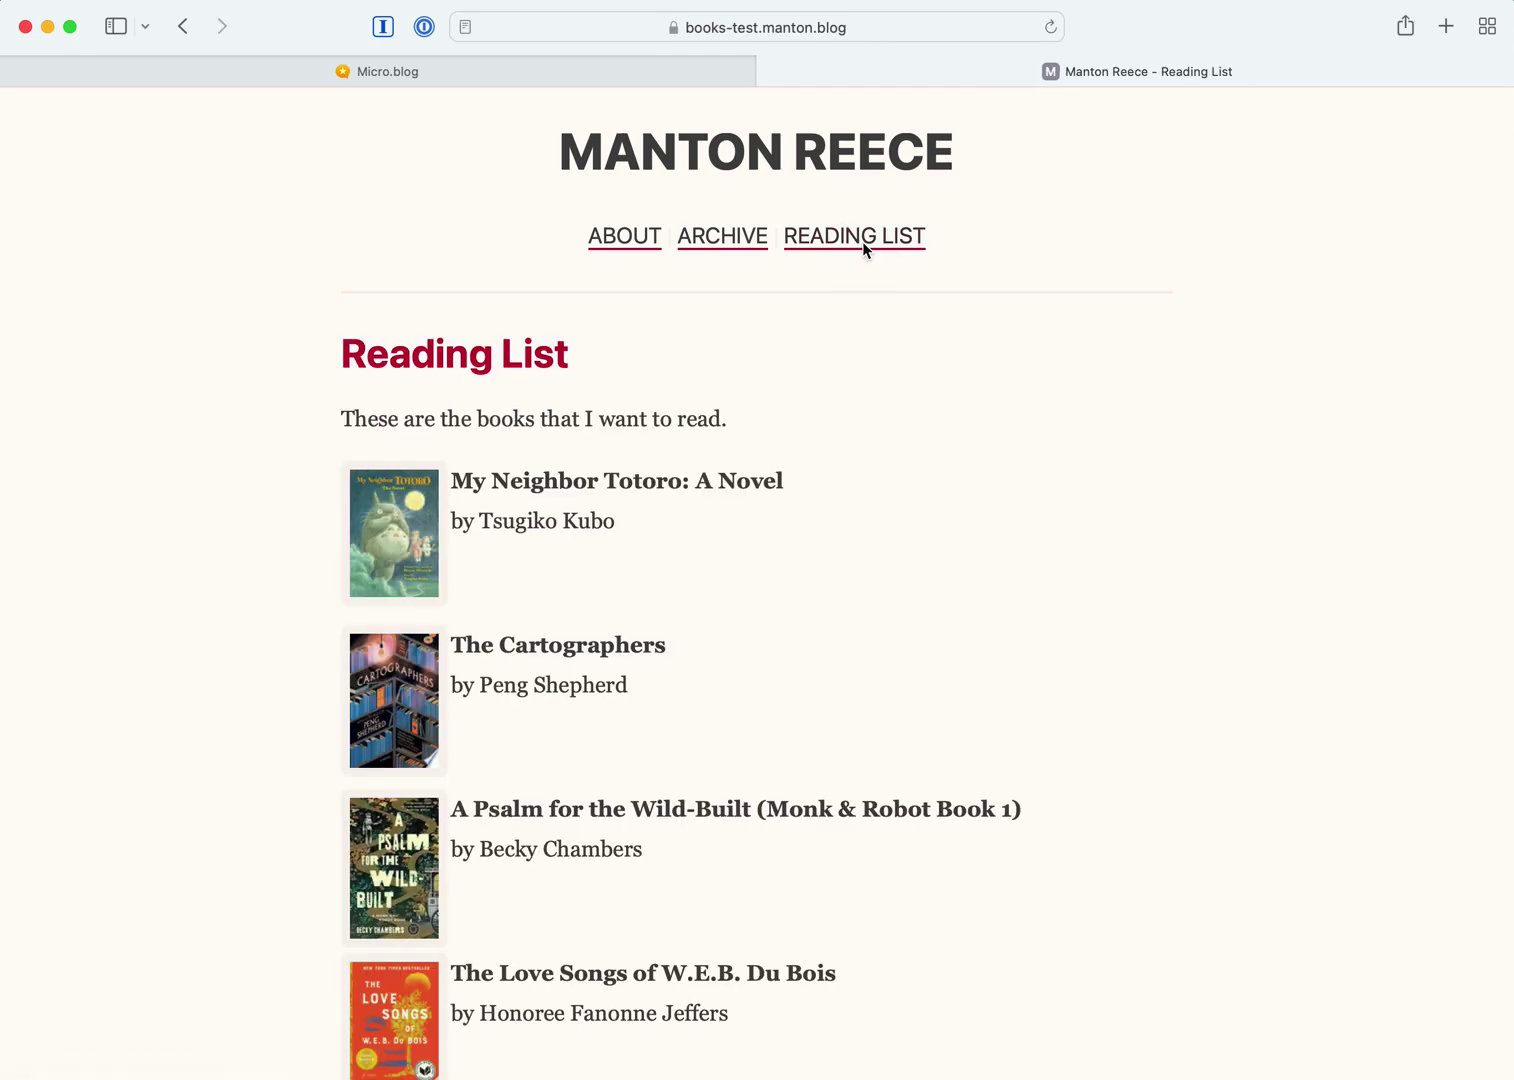
{"action": "left_click_drag", "start_coordinate": [341, 418], "coordinate": [762, 428]}
{"action": "left_click", "coordinate": [762, 428]}
{"action": "scroll", "coordinate": [824, 660], "scroll_direction": "down", "scroll_amount": 10}
{"action": "scroll", "coordinate": [826, 664], "scroll_direction": "up", "scroll_amount": 10}
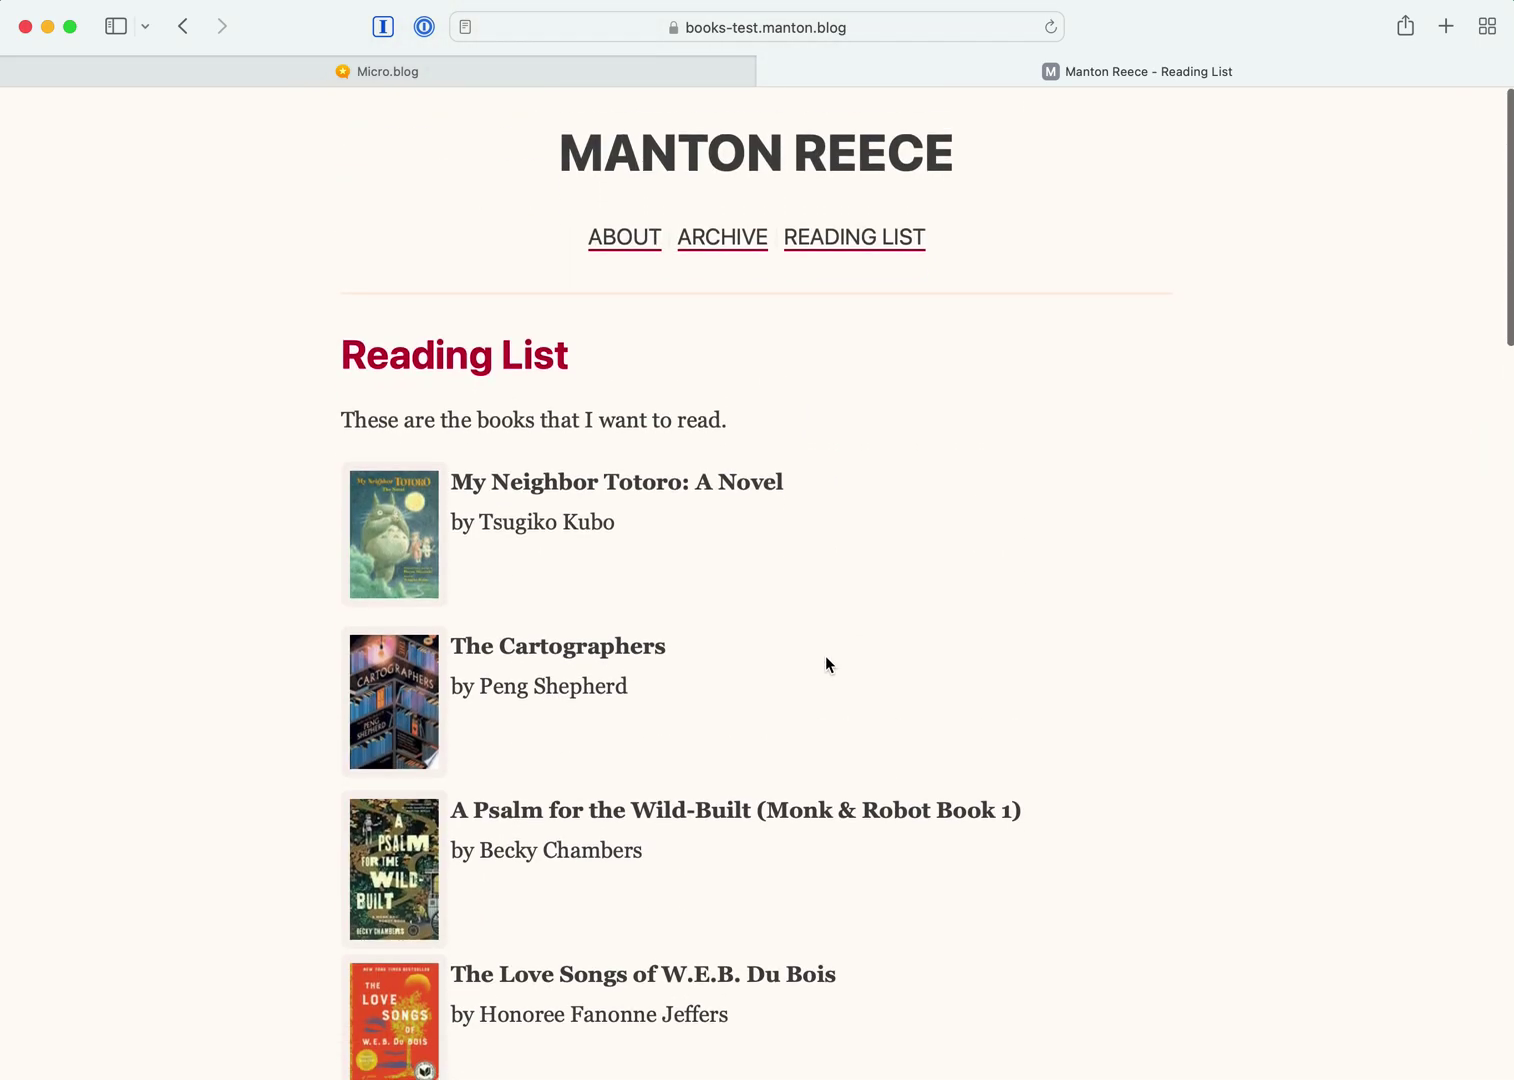
Step: View The Cartographers book page, then return to the blog's home page
{"action": "left_click", "coordinate": [412, 705]}
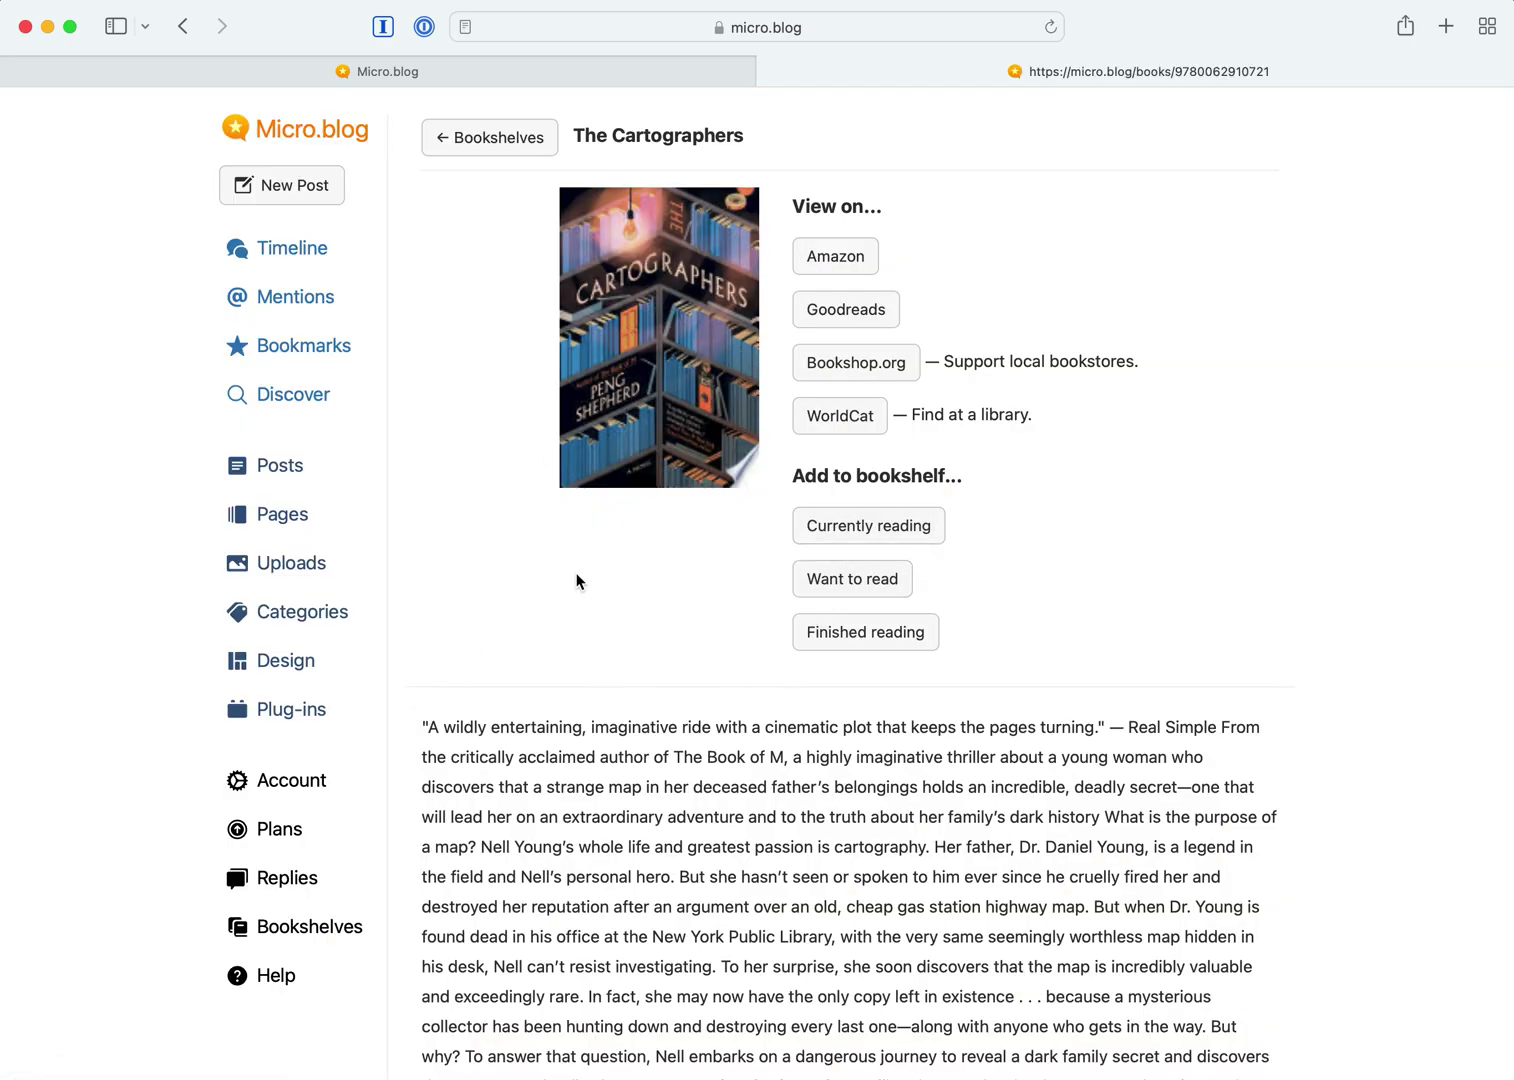
{"action": "left_click", "coordinate": [184, 27]}
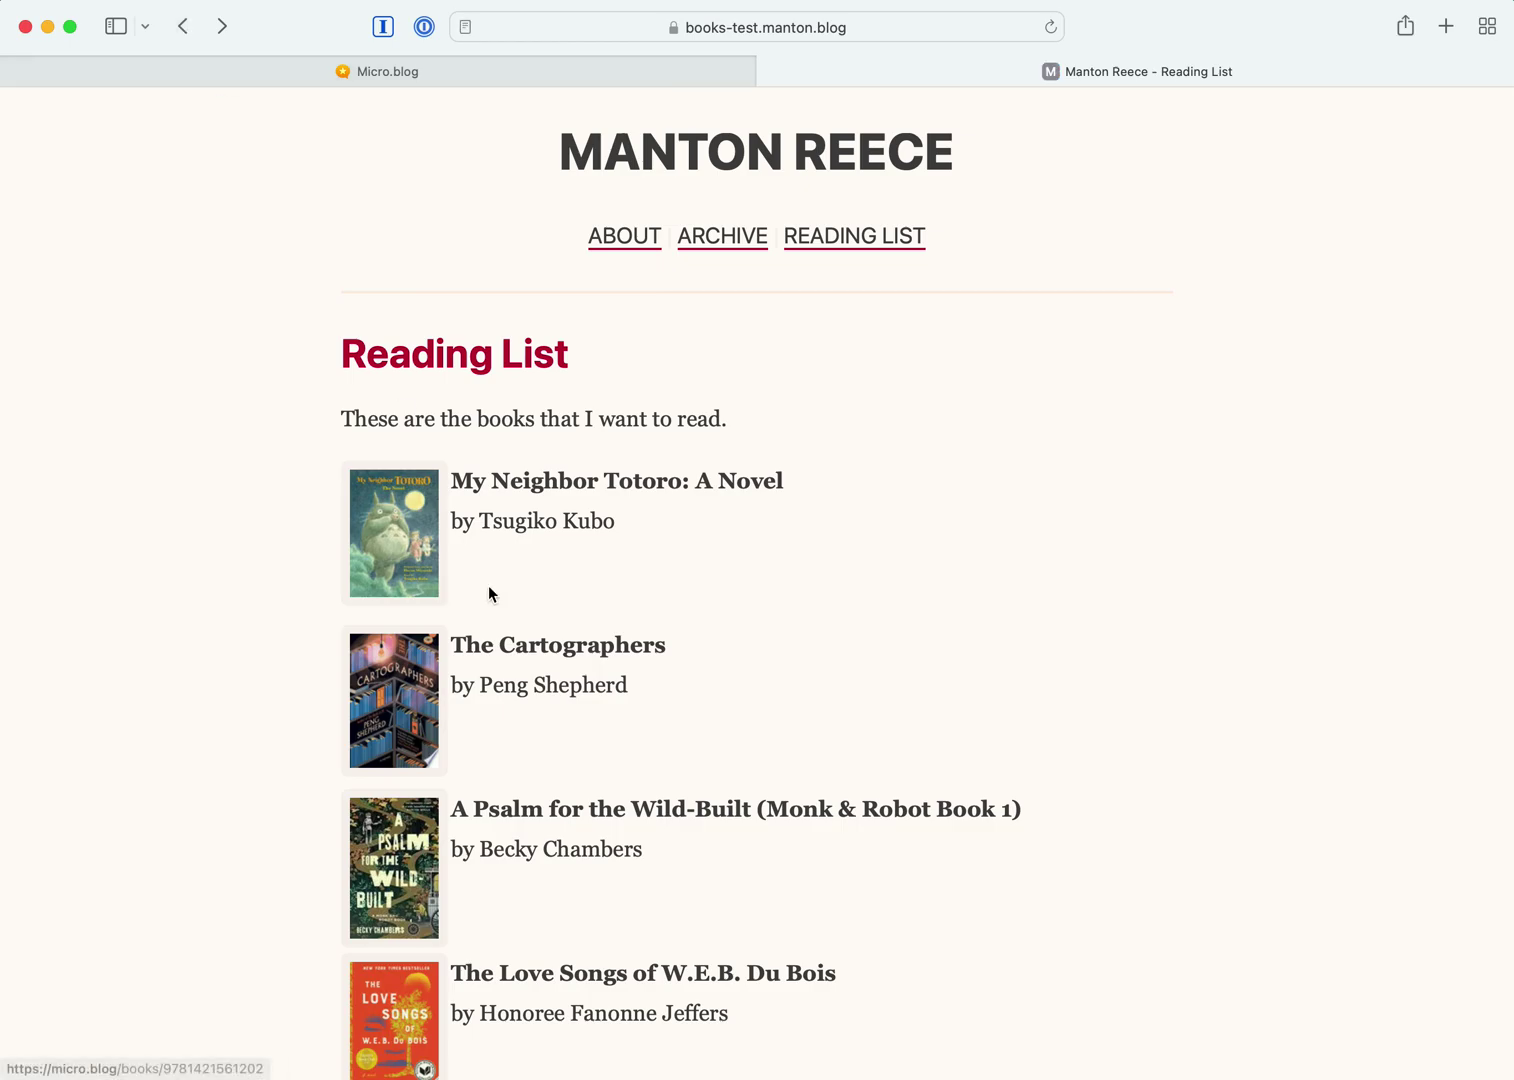
{"action": "scroll", "coordinate": [489, 600], "scroll_direction": "down", "scroll_amount": 2}
{"action": "scroll", "coordinate": [510, 513], "scroll_direction": "up", "scroll_amount": 3}
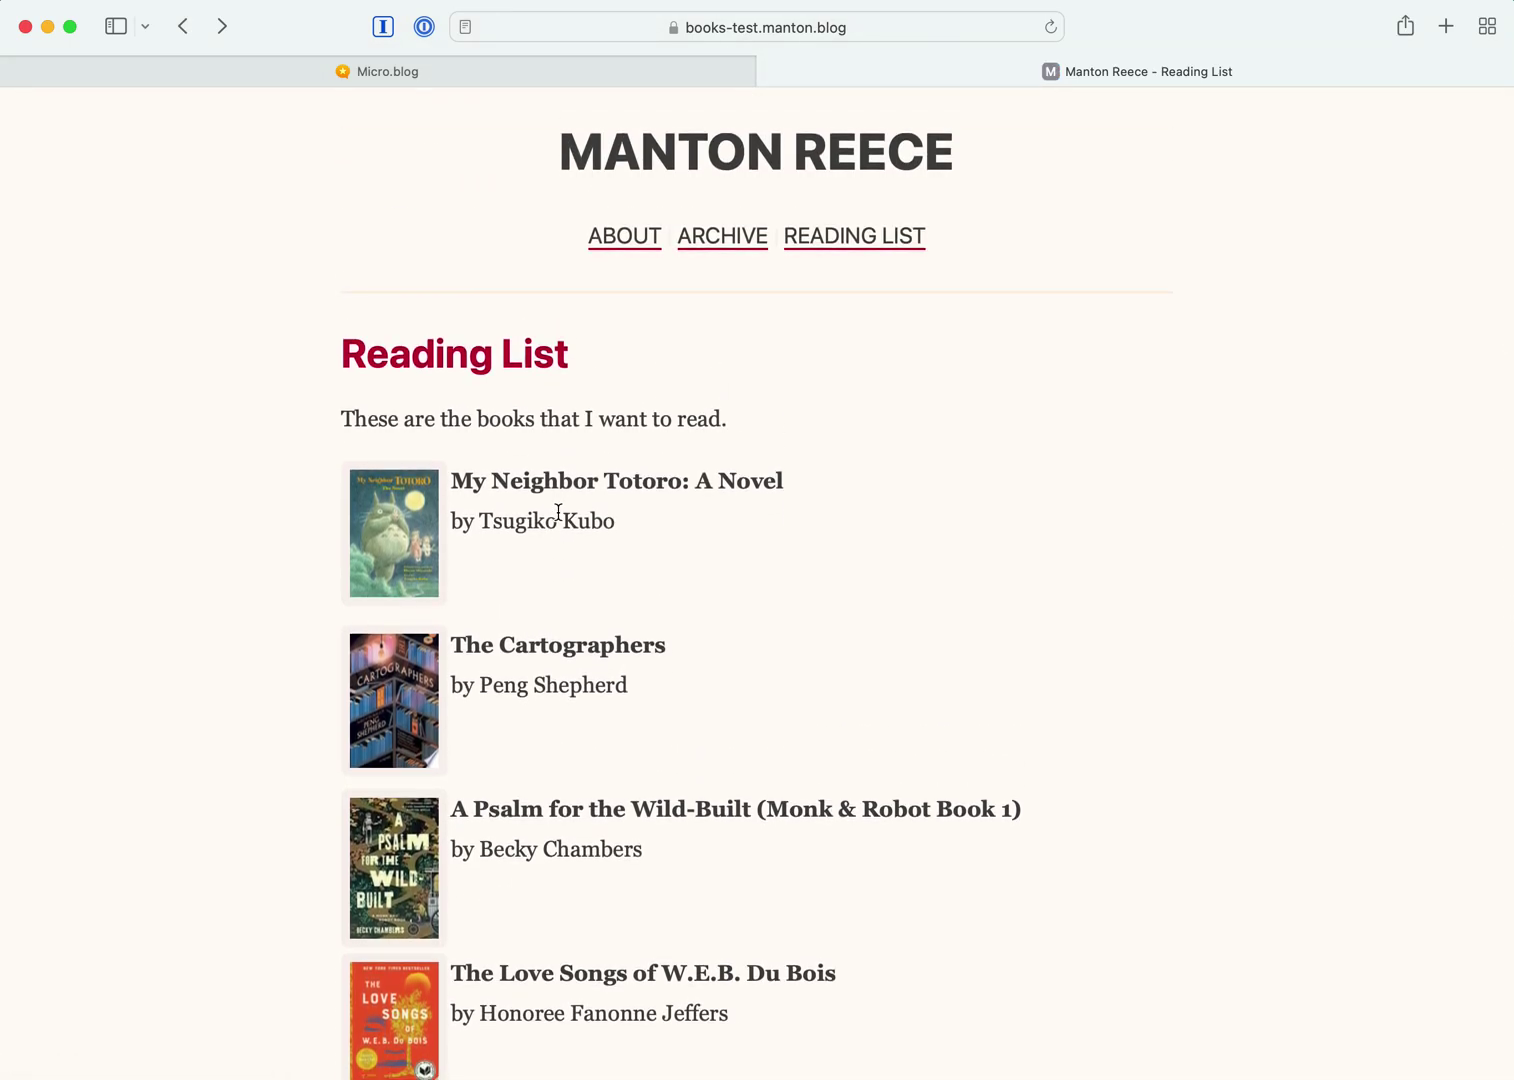
{"action": "left_click", "coordinate": [812, 168]}
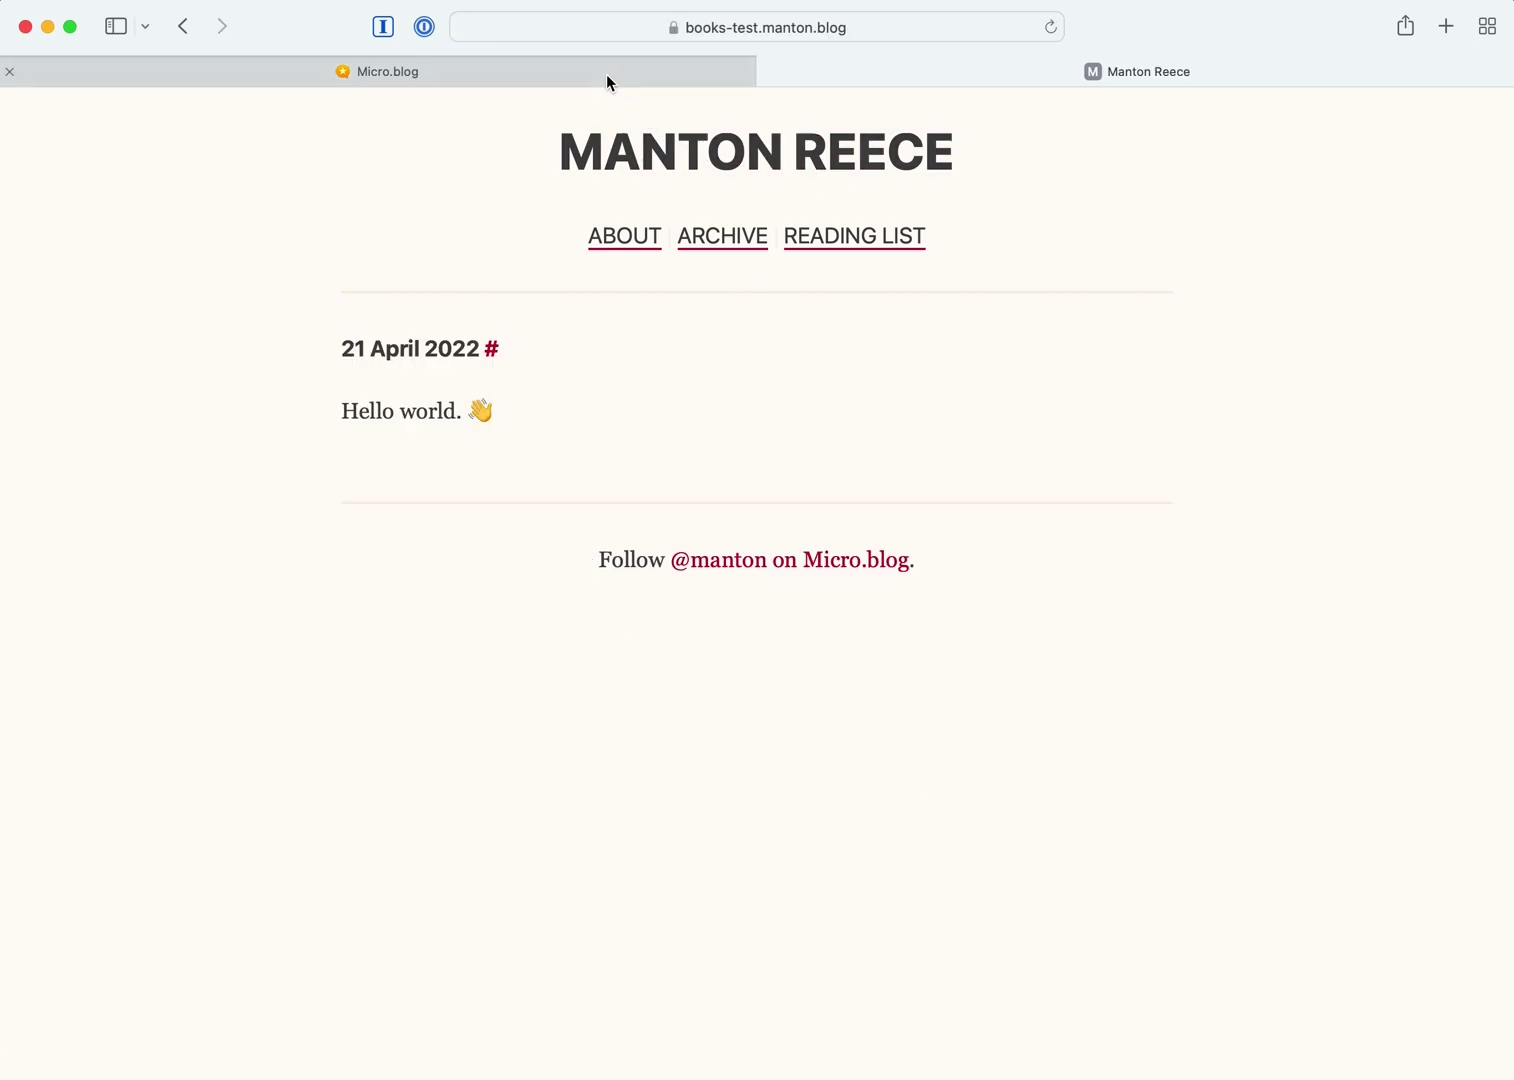
Step: Return to the Reading List page editor, then bring the iPhone simulator's book app forward
{"action": "mouse_move", "coordinate": [606, 75]}
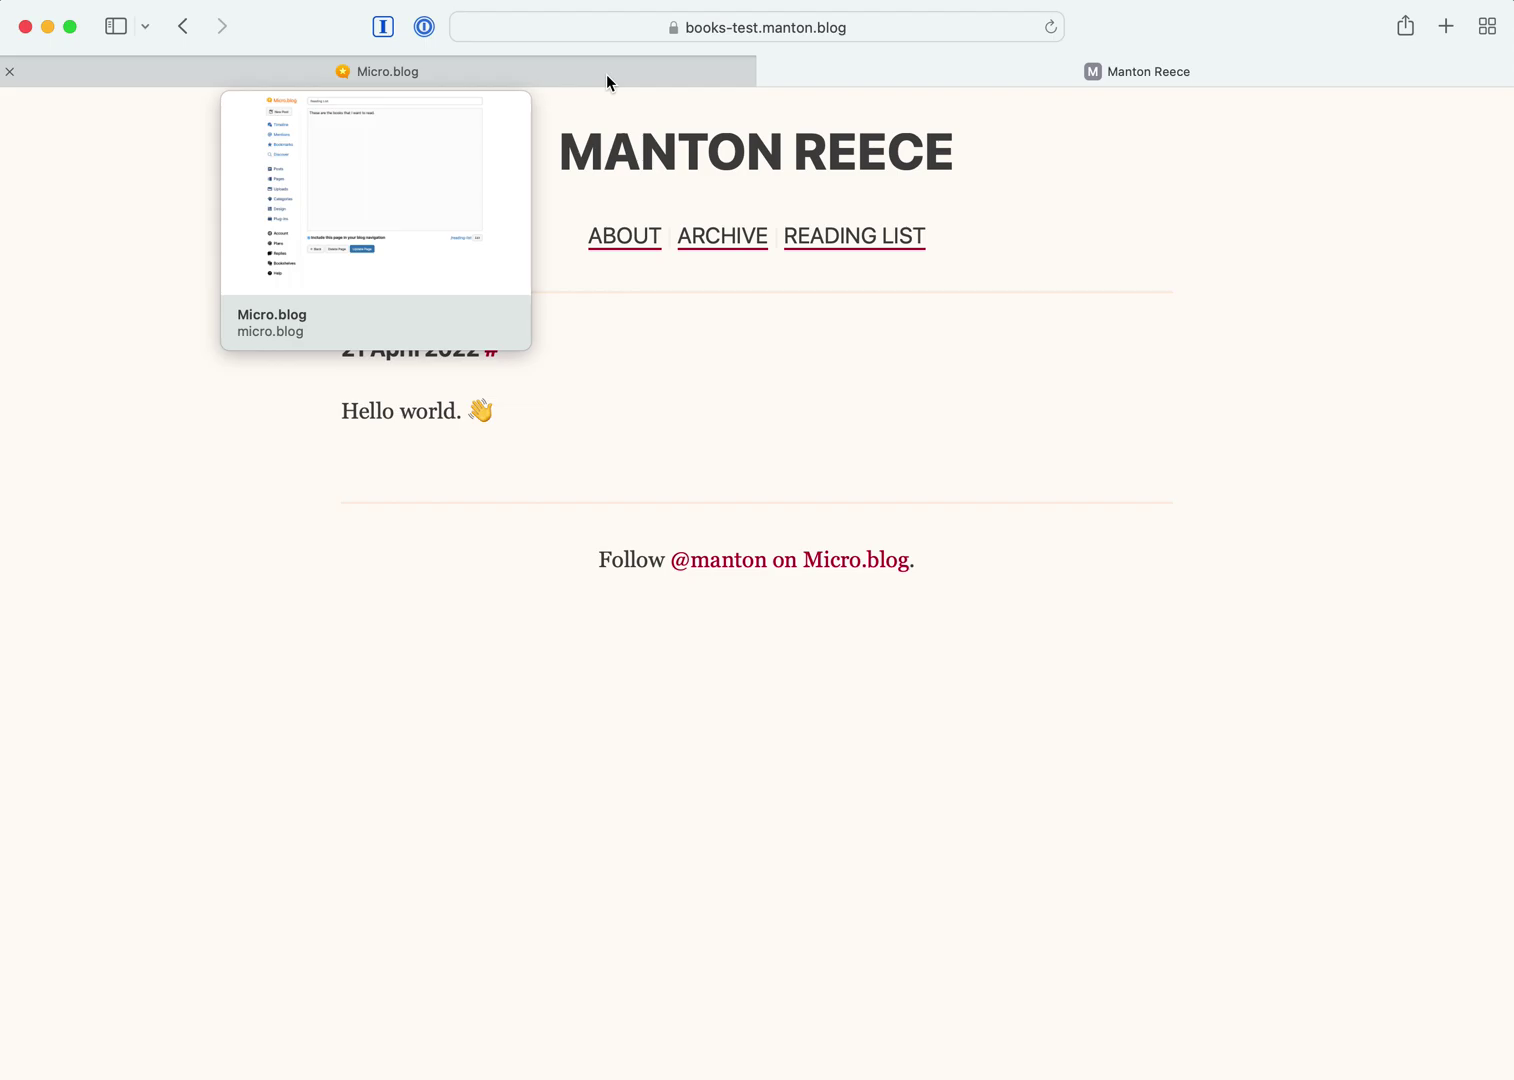
{"action": "left_click", "coordinate": [606, 75]}
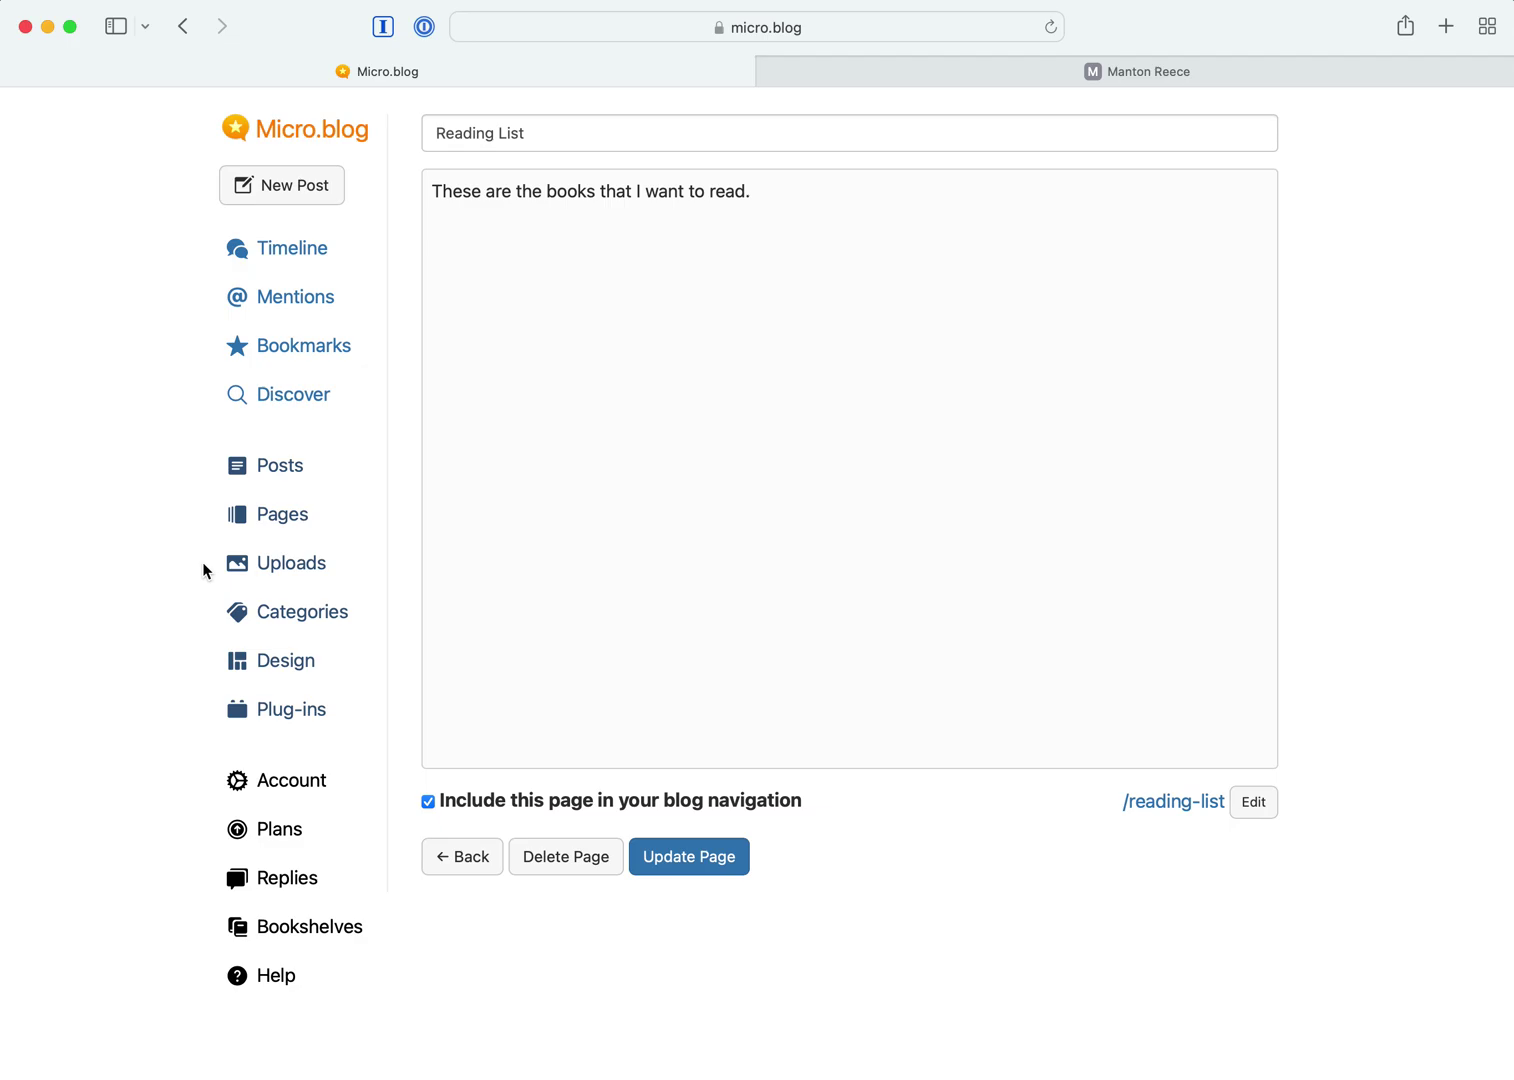
{"action": "left_click", "coordinate": [12, 980]}
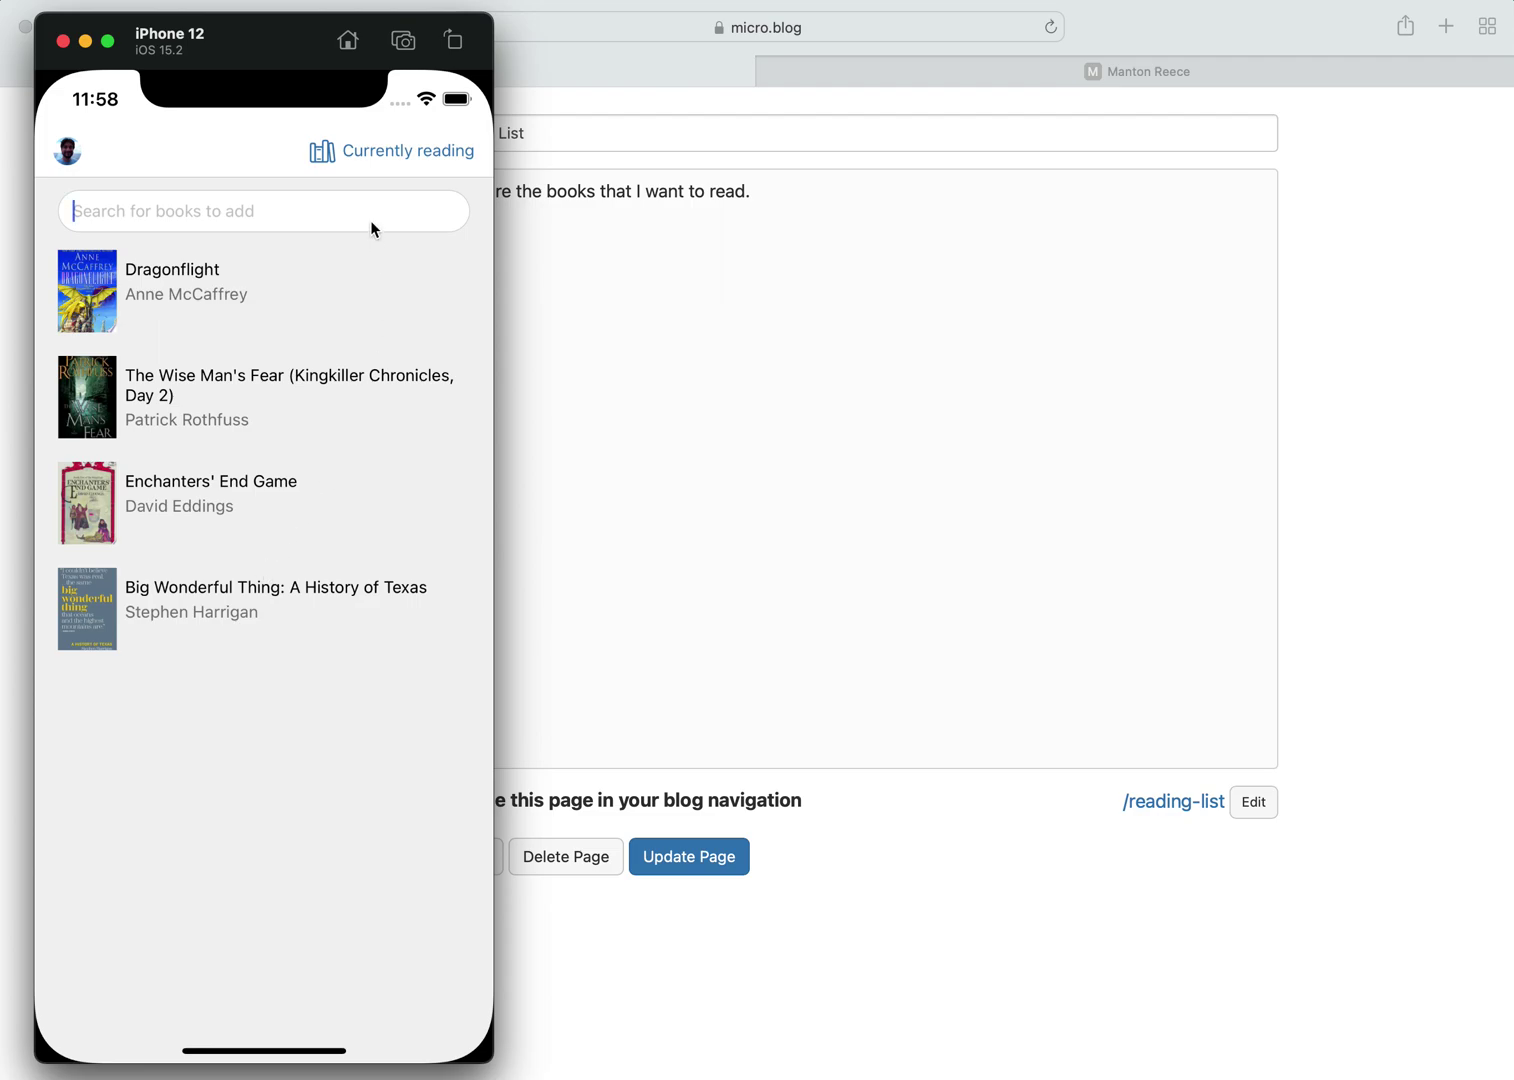
Step: Switch Epilogue's list to the Want to read shelf and open The Cartographers
{"action": "left_click_drag", "start_coordinate": [280, 51], "coordinate": [283, 56]}
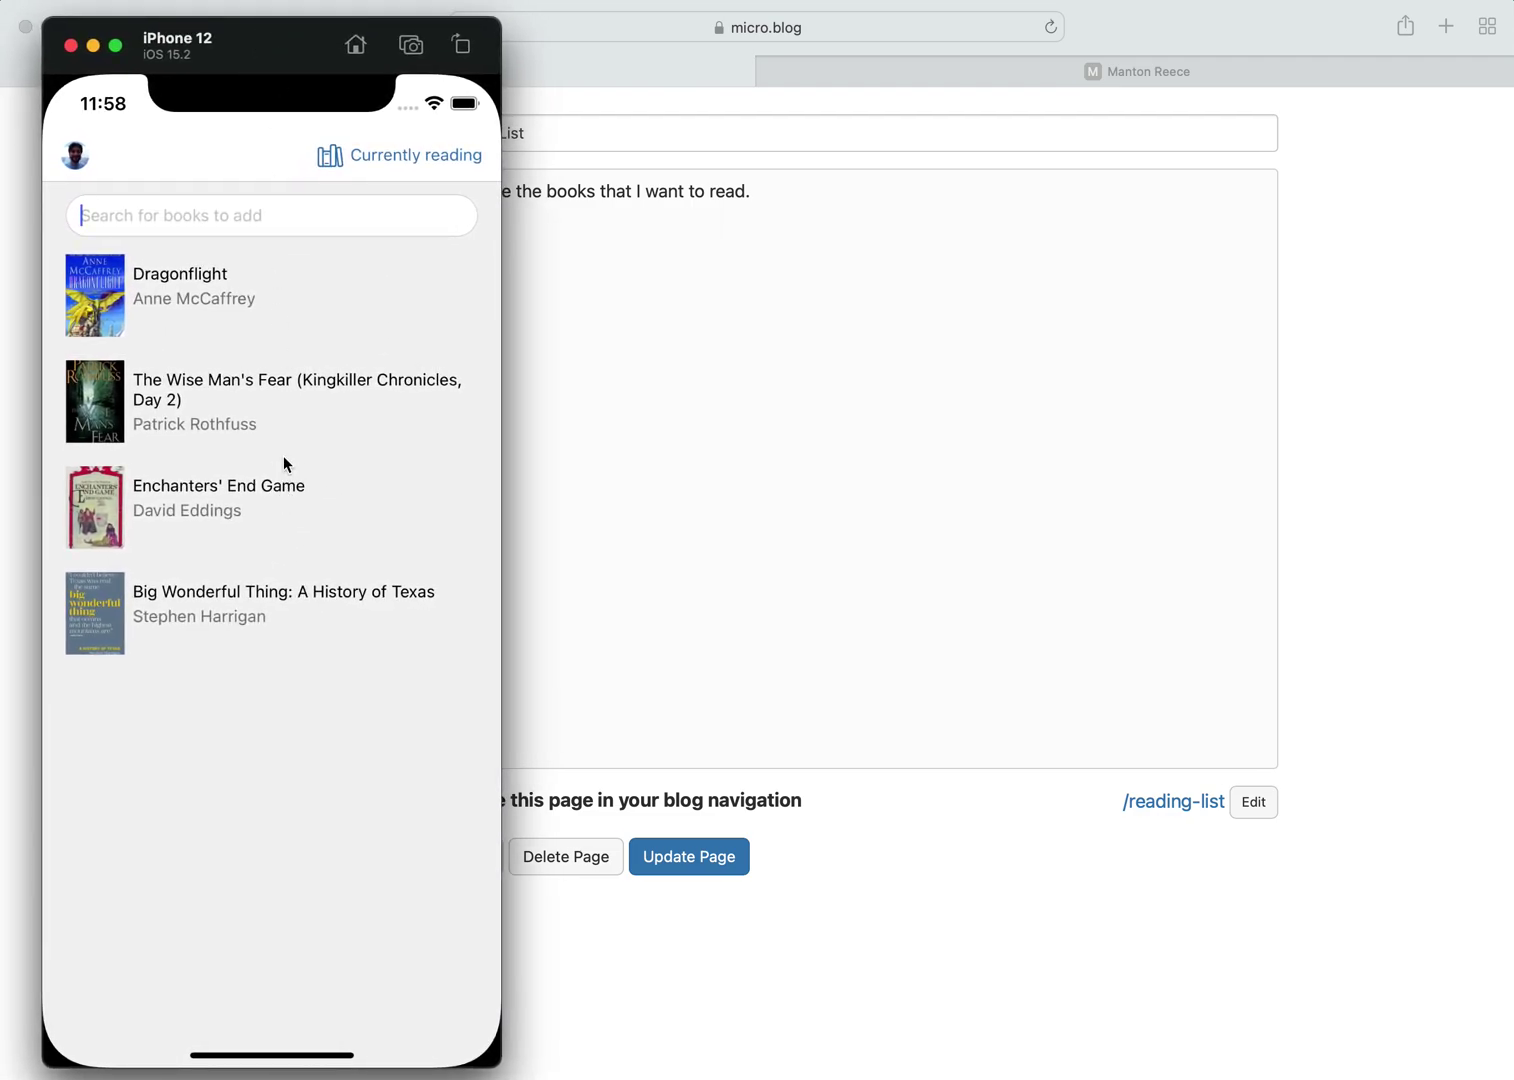
{"action": "left_click_drag", "start_coordinate": [284, 440], "coordinate": [291, 412]}
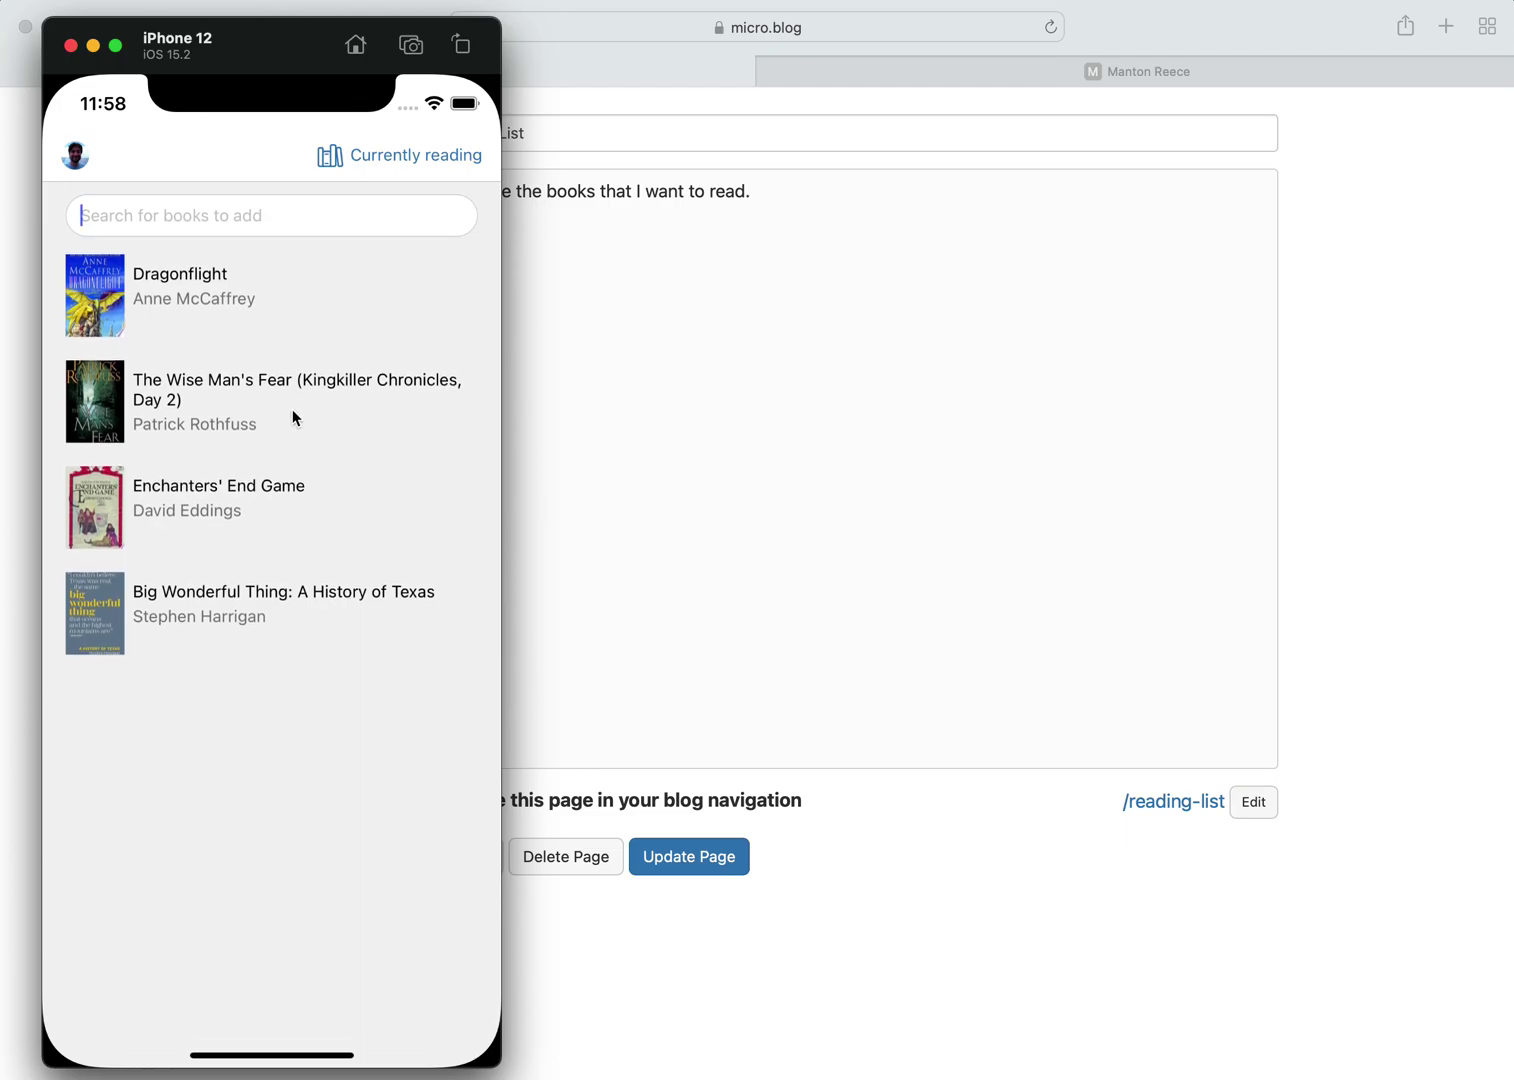
{"action": "left_click", "coordinate": [406, 160]}
{"action": "left_click", "coordinate": [384, 260]}
{"action": "scroll", "coordinate": [351, 392], "scroll_direction": "down", "scroll_amount": 2}
{"action": "scroll", "coordinate": [358, 453], "scroll_direction": "up", "scroll_amount": 3}
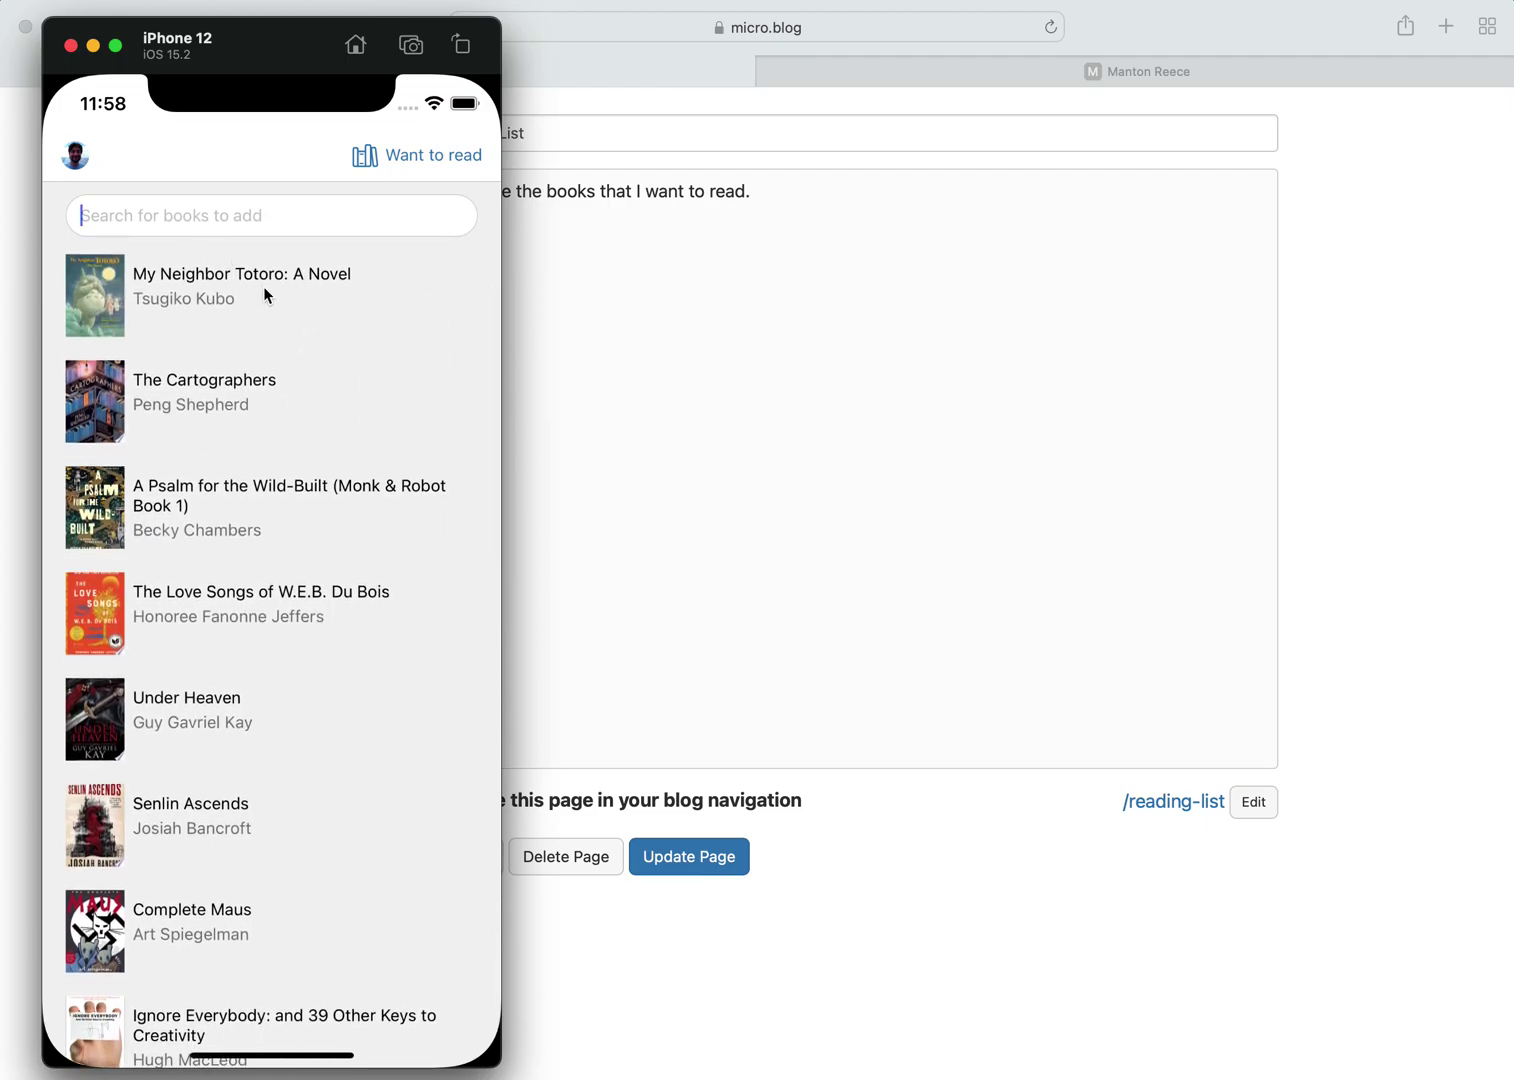
{"action": "left_click", "coordinate": [96, 390]}
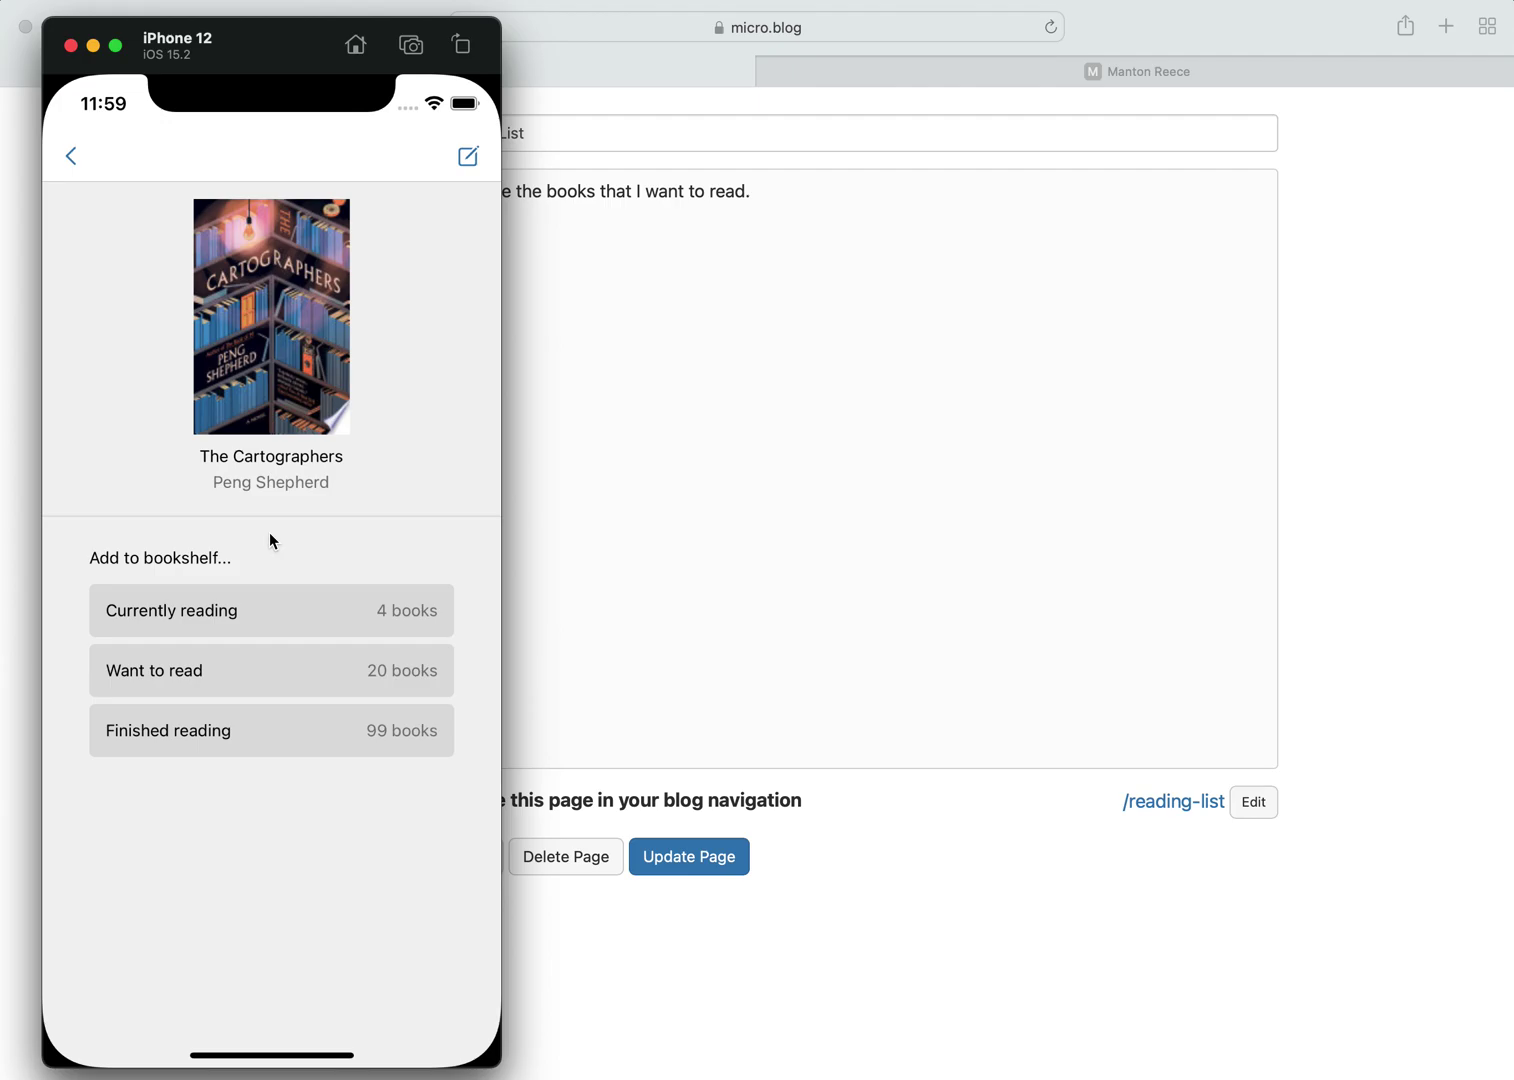
Step: Publish a want-to-read post for The Cartographers, then go back to the book list
{"action": "left_click", "coordinate": [467, 158]}
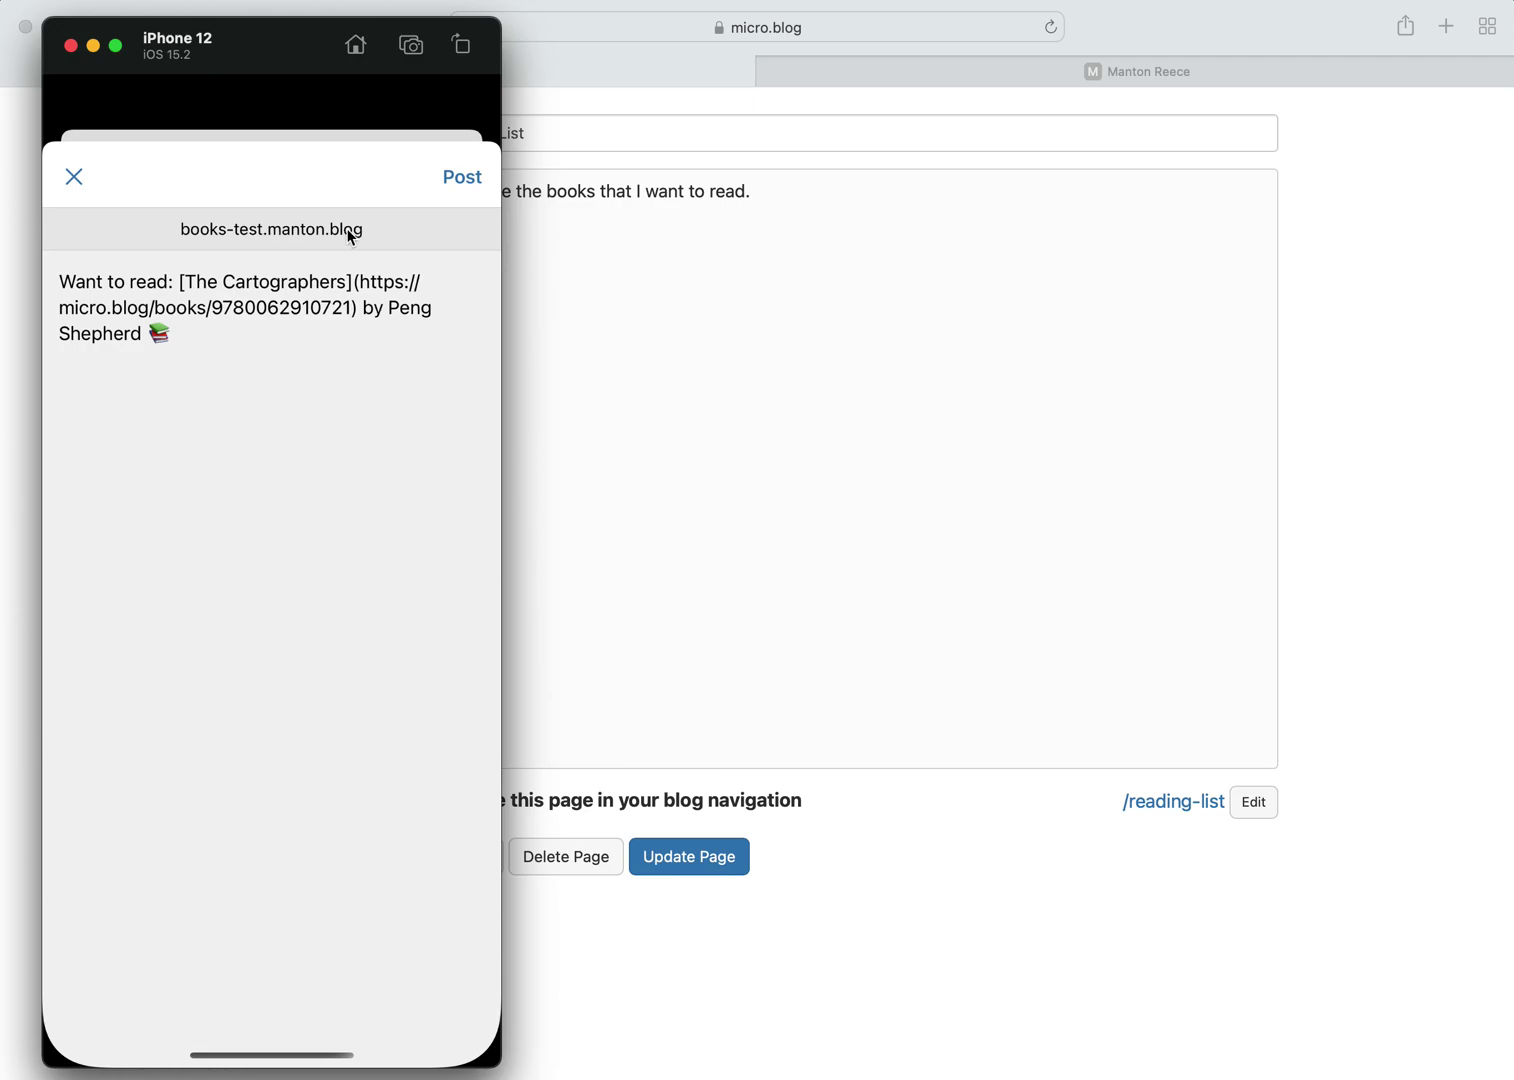
{"action": "left_click", "coordinate": [76, 284]}
{"action": "left_click", "coordinate": [471, 184]}
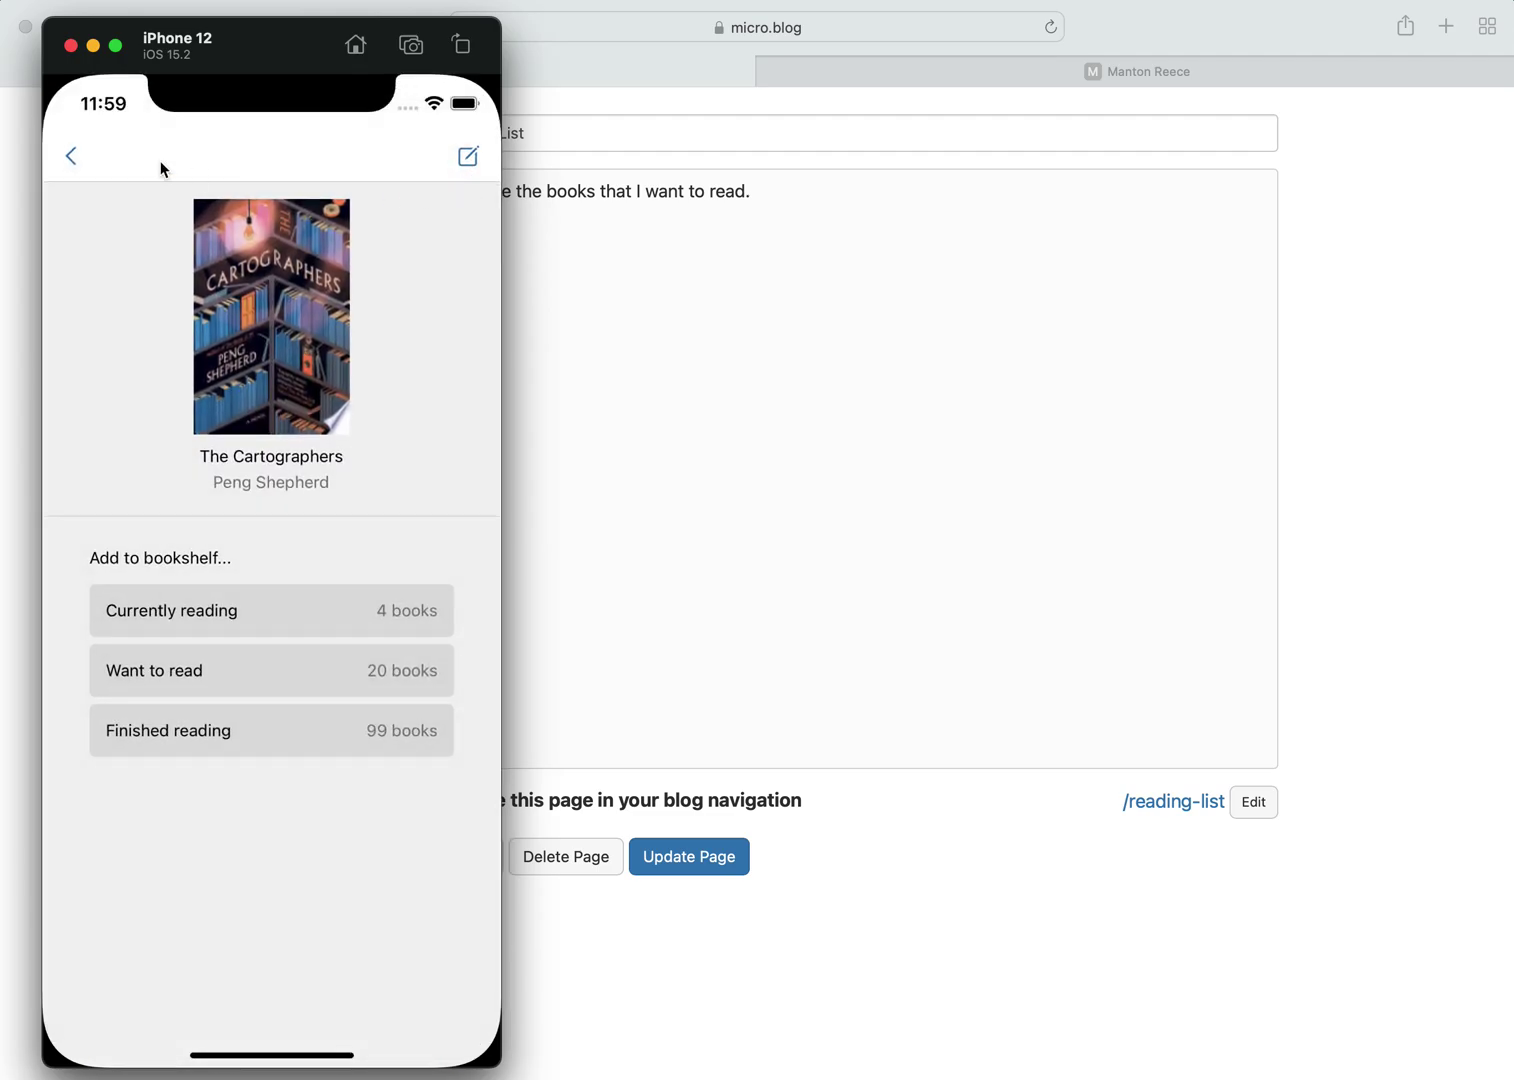
{"action": "left_click", "coordinate": [68, 156]}
{"action": "left_click", "coordinate": [608, 287]}
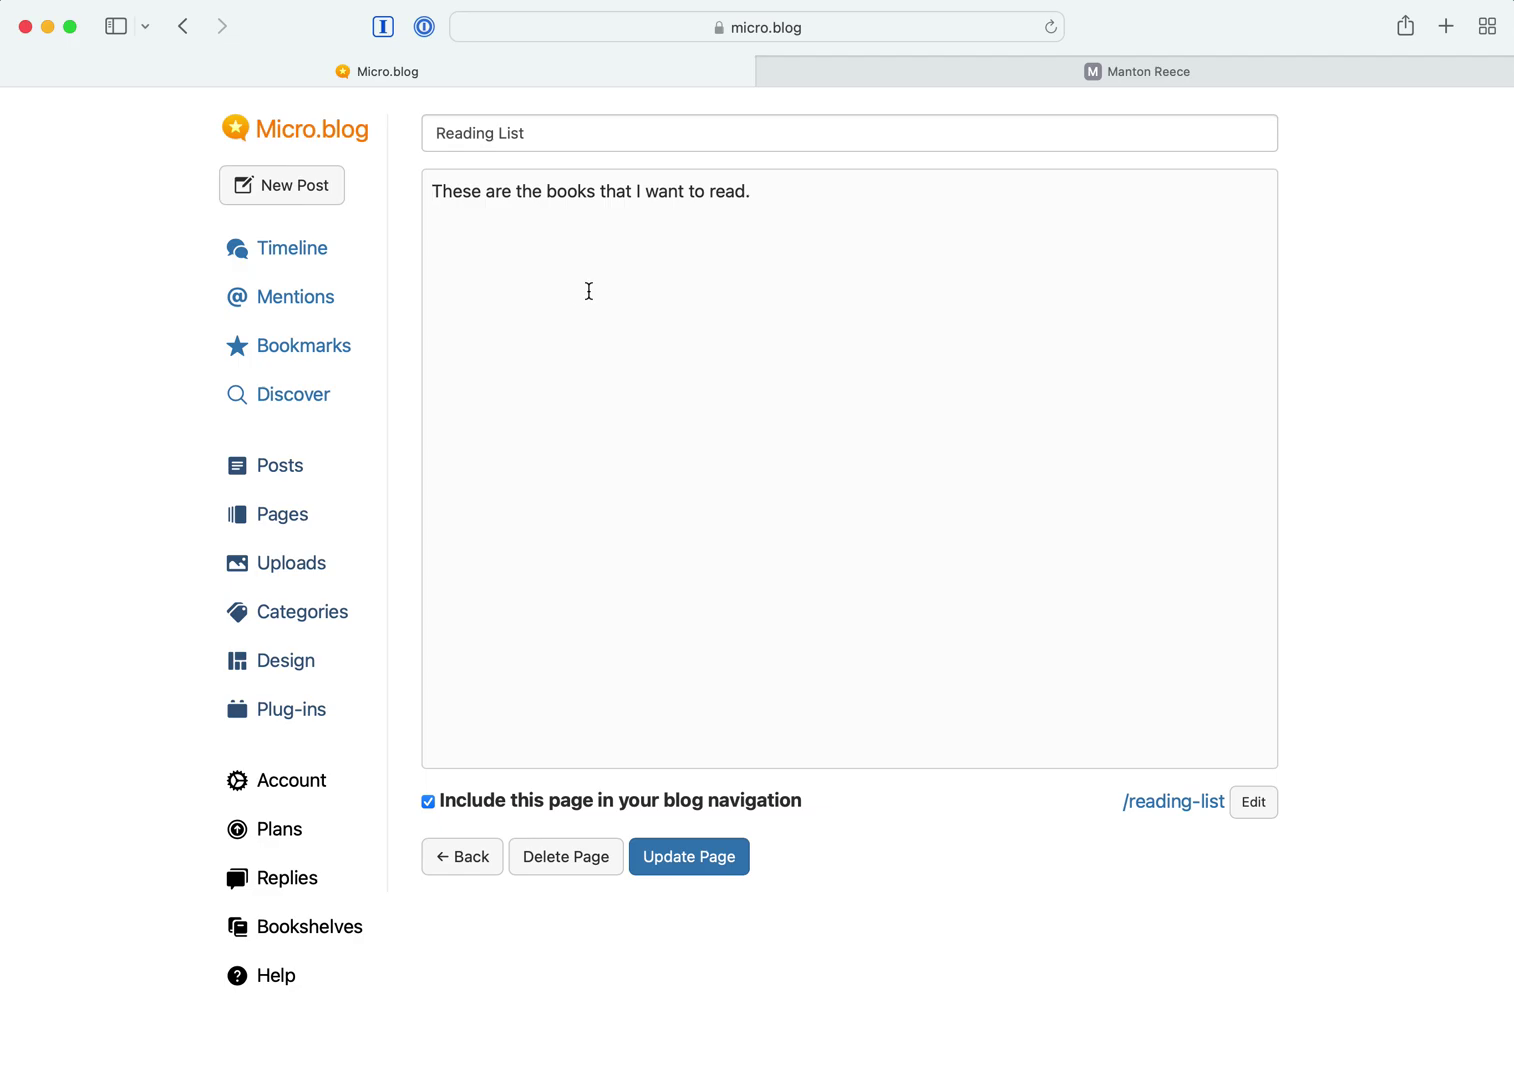
Step: Check that the posts list shows the new Cartographers book post ending with the 📚 emoji
{"action": "left_click", "coordinate": [291, 466]}
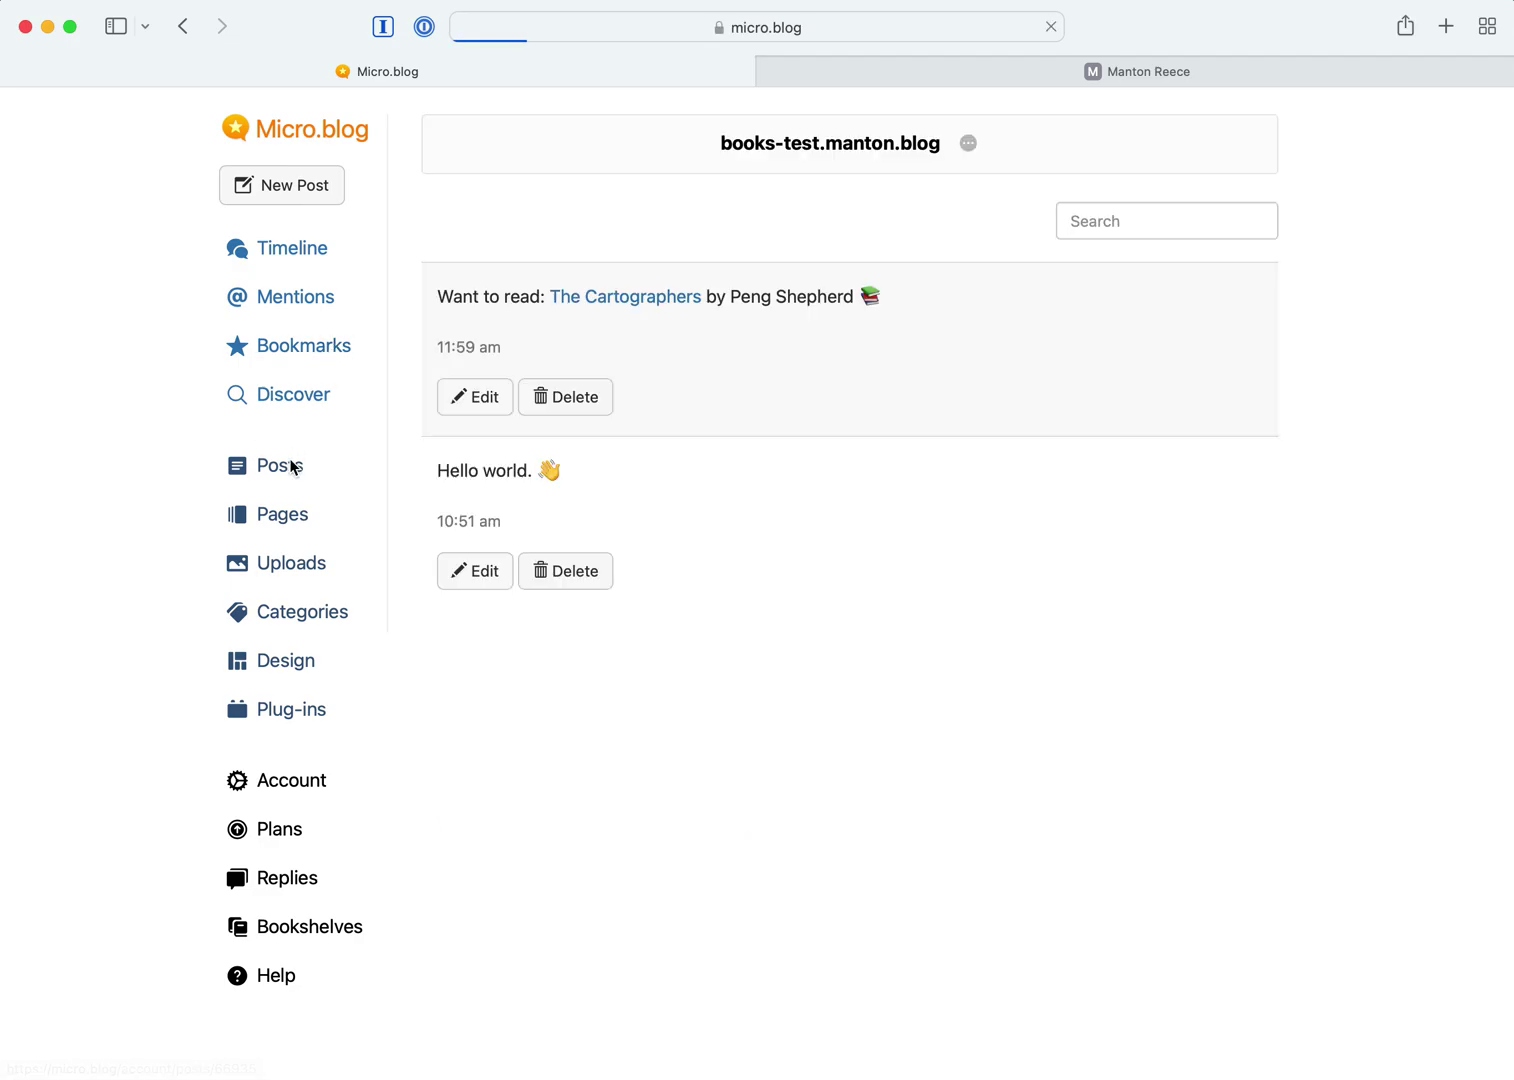
{"action": "left_click_drag", "start_coordinate": [446, 294], "coordinate": [783, 293]}
{"action": "left_click", "coordinate": [783, 293]}
{"action": "left_click_drag", "start_coordinate": [899, 294], "coordinate": [868, 292]}
{"action": "left_click", "coordinate": [797, 297]}
Step: Reload the published blog to see the new post, and visit the Reading List page
{"action": "left_click", "coordinate": [924, 69]}
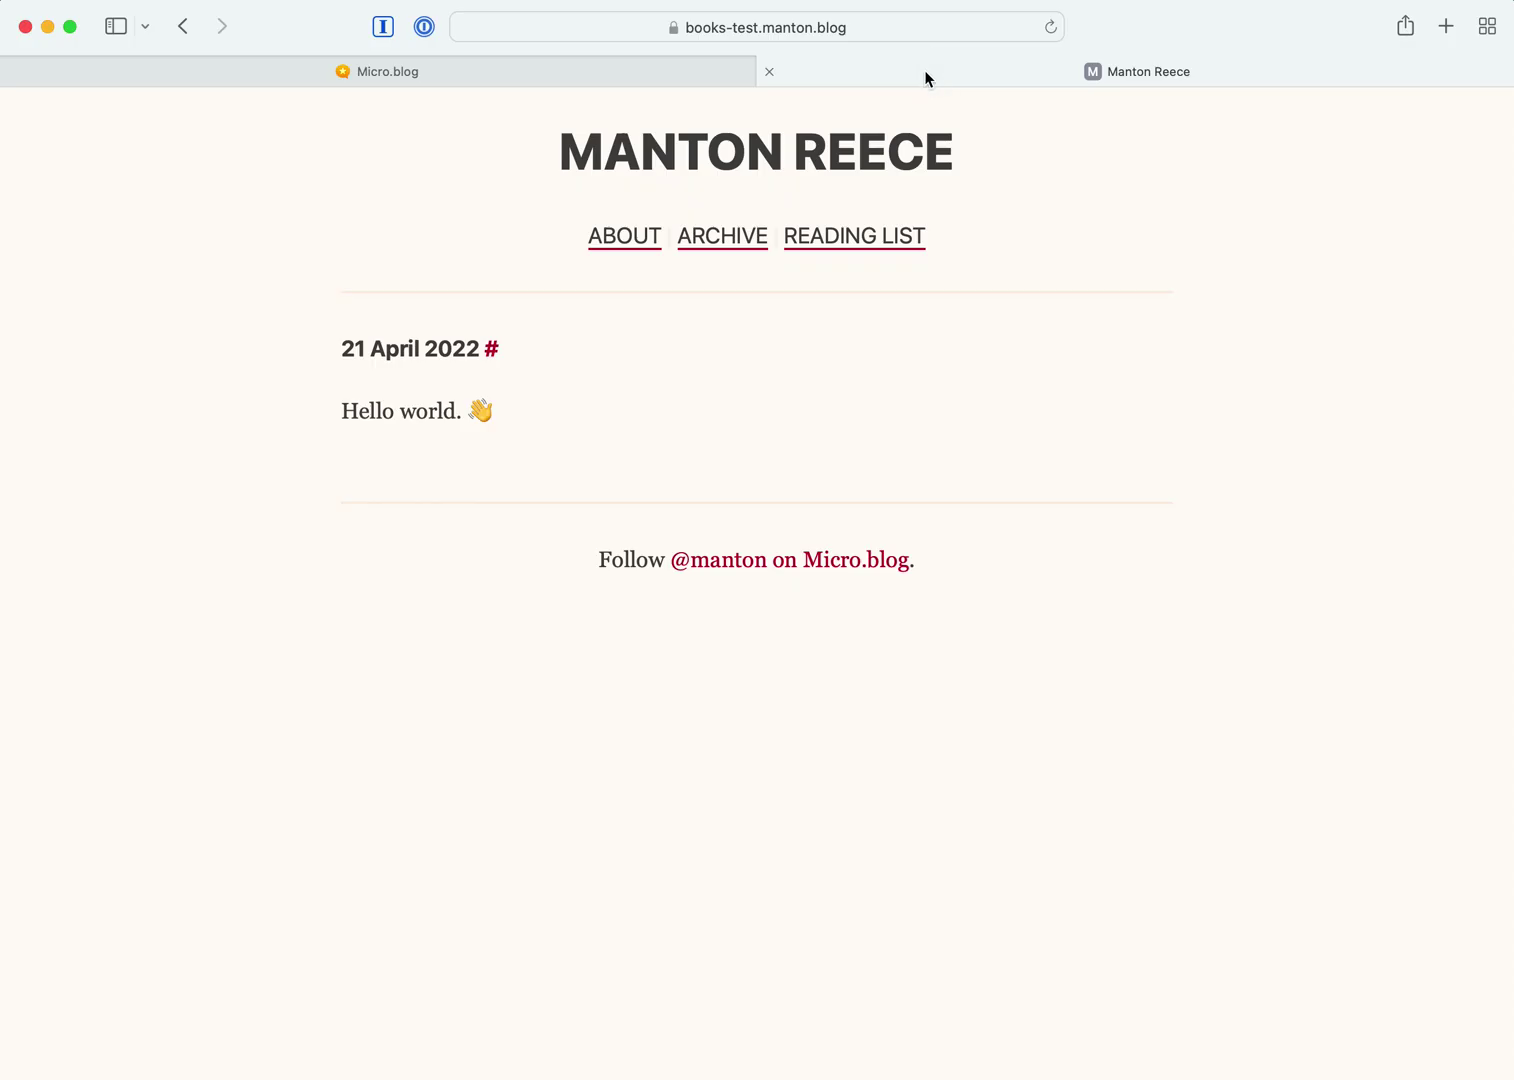
{"action": "left_click", "coordinate": [906, 150]}
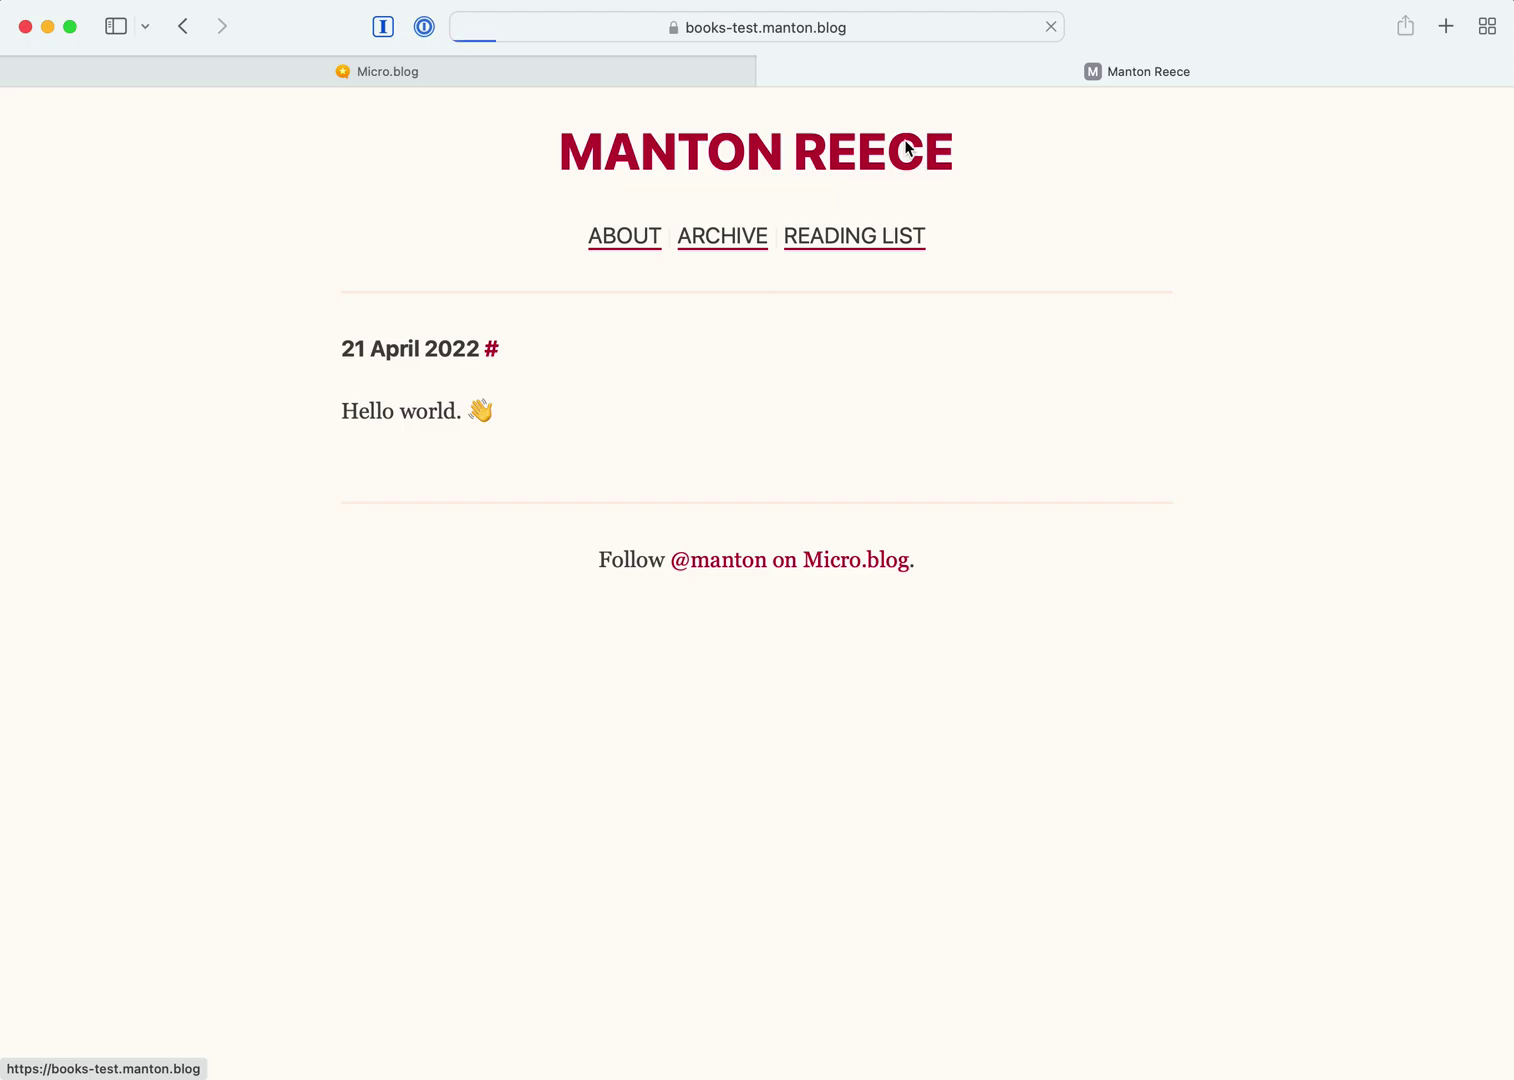
{"action": "left_click_drag", "start_coordinate": [344, 410], "coordinate": [842, 398]}
{"action": "left_click", "coordinate": [840, 397]}
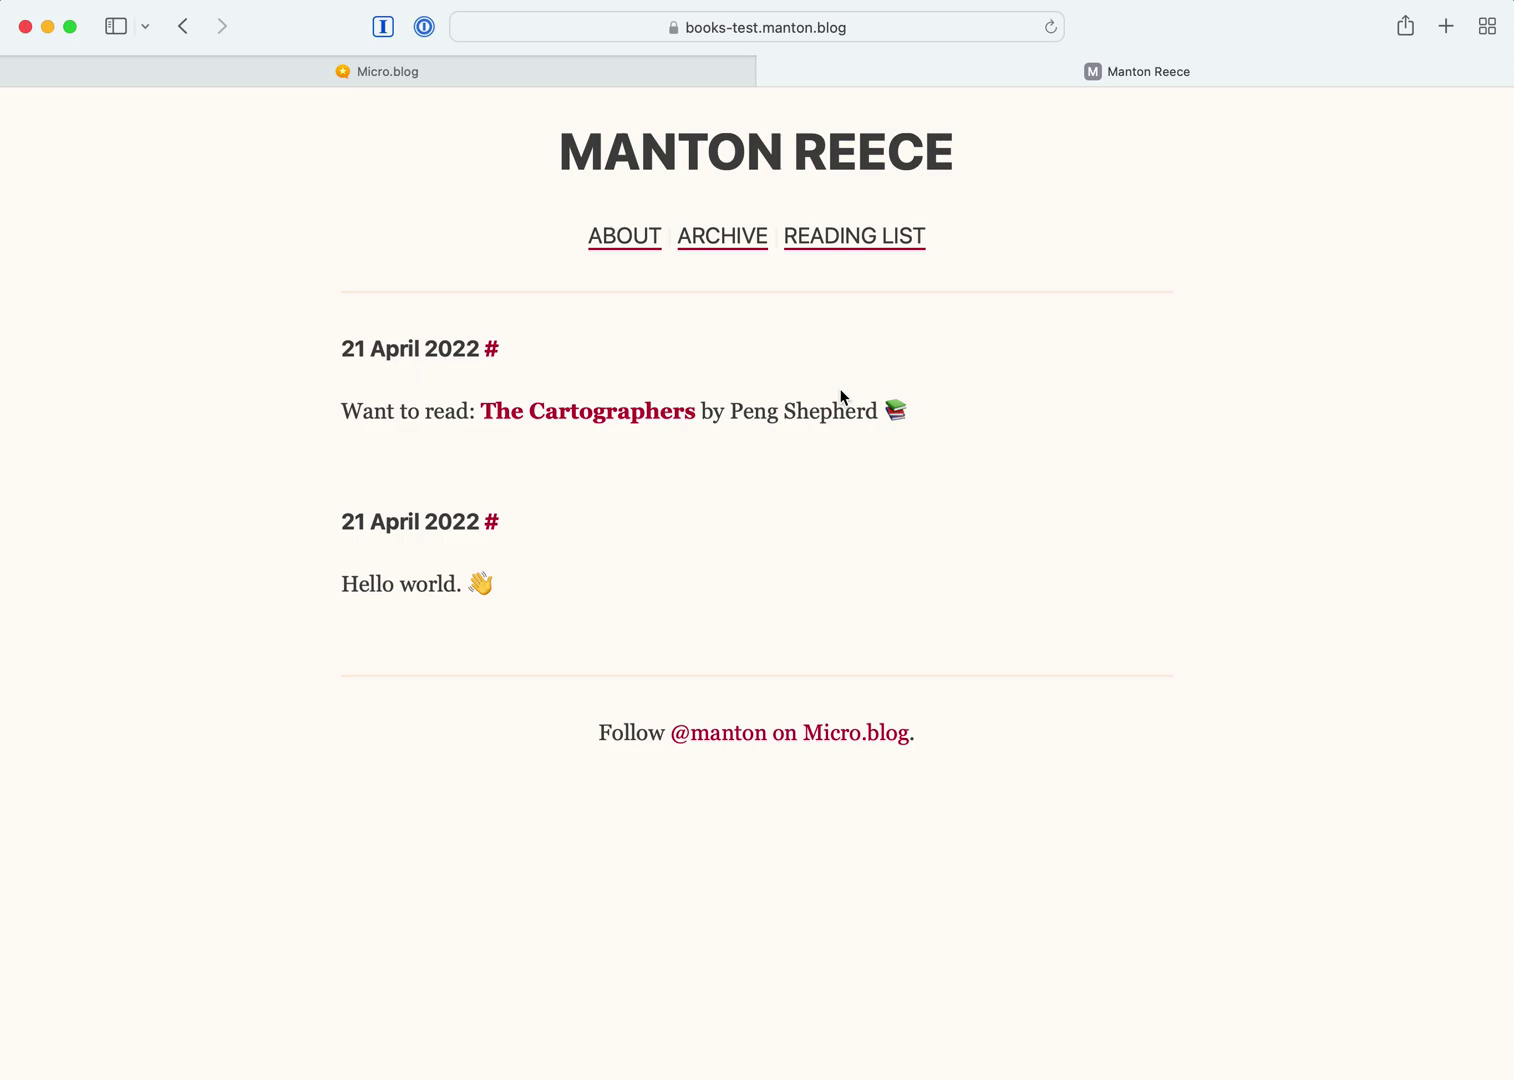
{"action": "left_click", "coordinate": [836, 241]}
{"action": "left_click", "coordinate": [733, 168]}
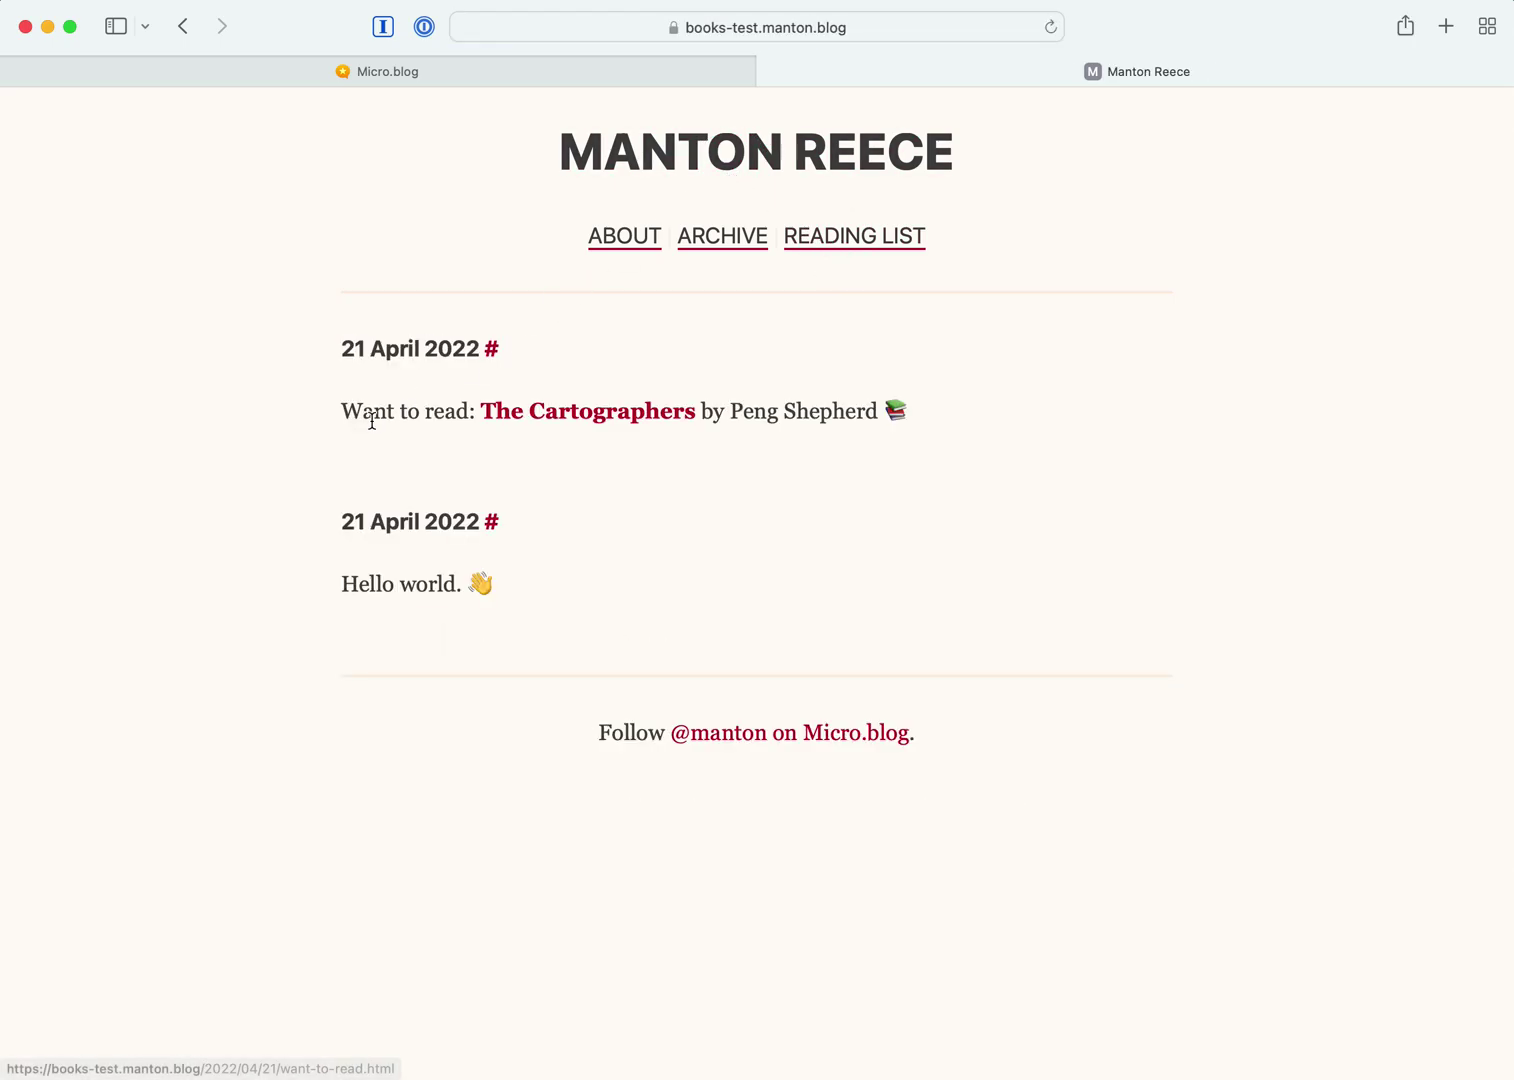
{"action": "left_click_drag", "start_coordinate": [343, 412], "coordinate": [804, 422]}
{"action": "left_click", "coordinate": [805, 420]}
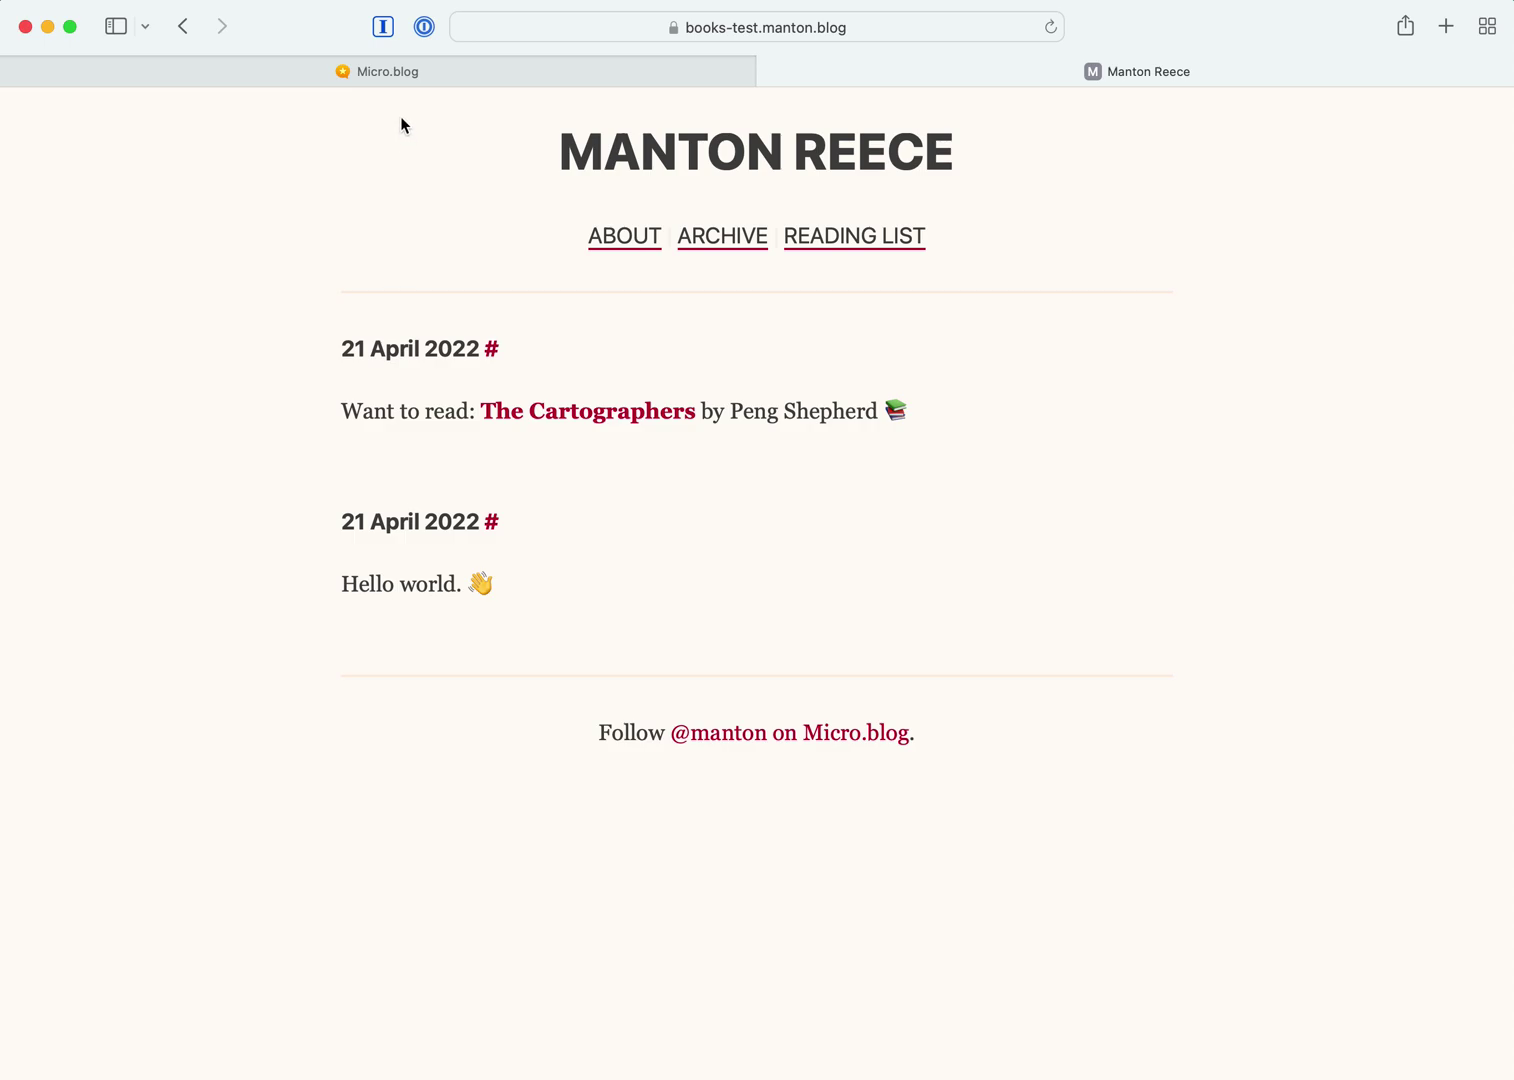
{"action": "left_click_drag", "start_coordinate": [358, 410], "coordinate": [791, 408]}
{"action": "left_click", "coordinate": [797, 418]}
Step: Add a category named 'Books', which appears with 0 posts
{"action": "left_click", "coordinate": [494, 75]}
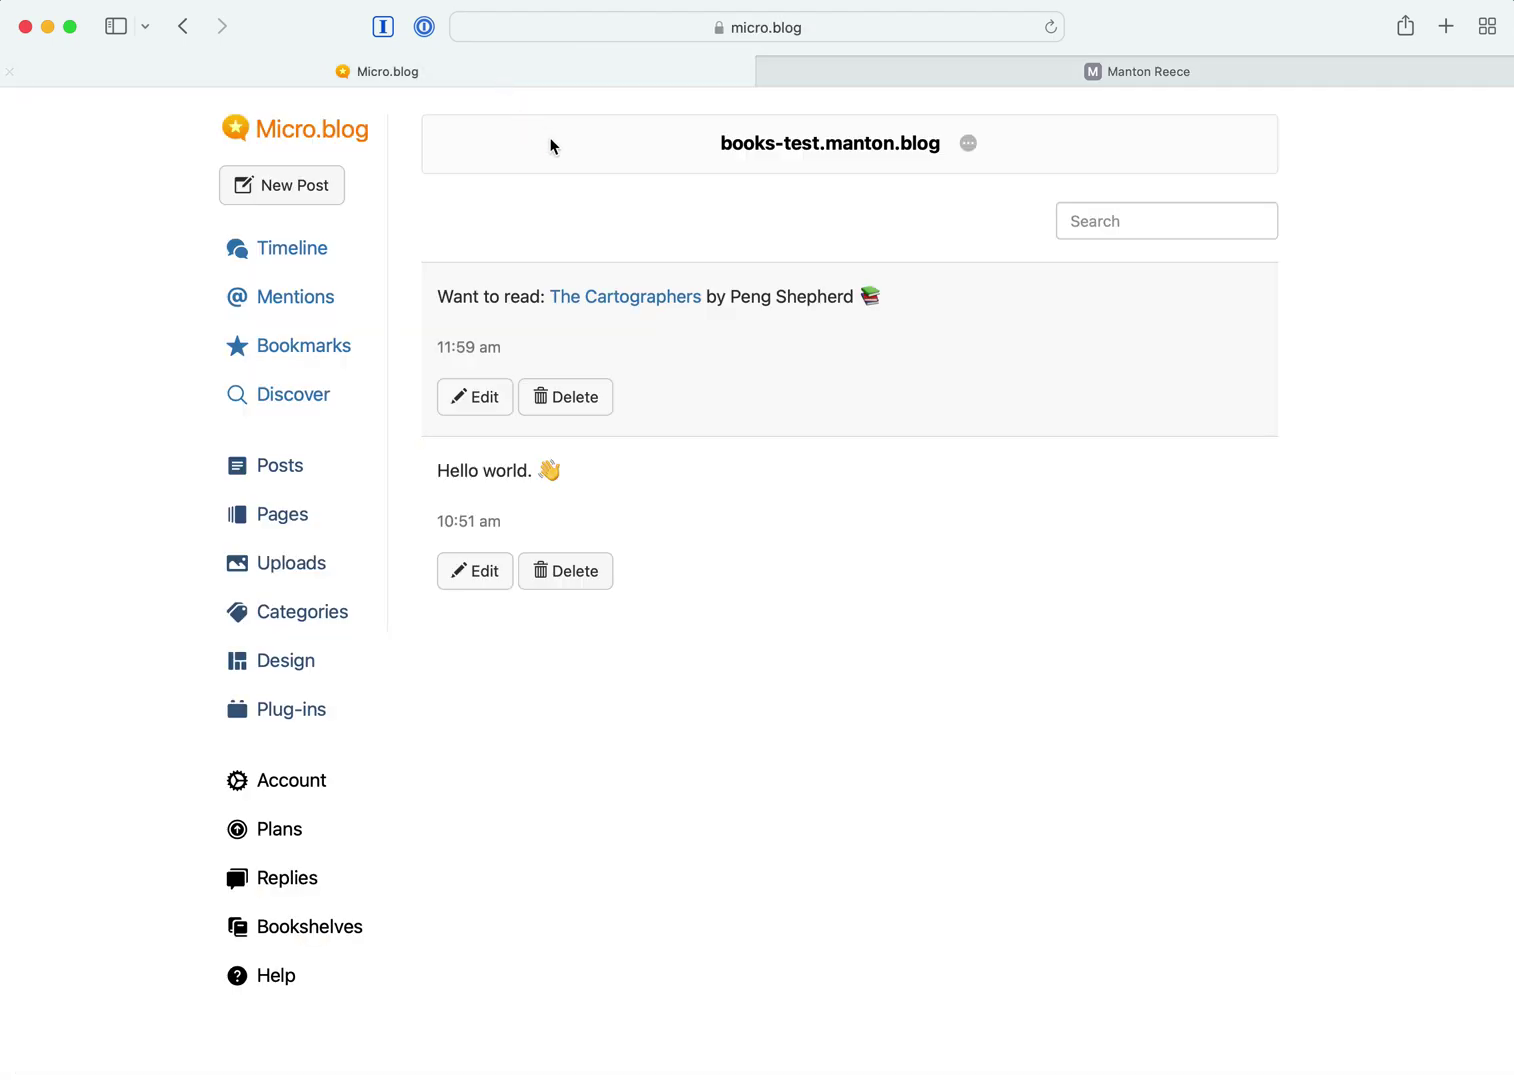
{"action": "left_click", "coordinate": [301, 614]}
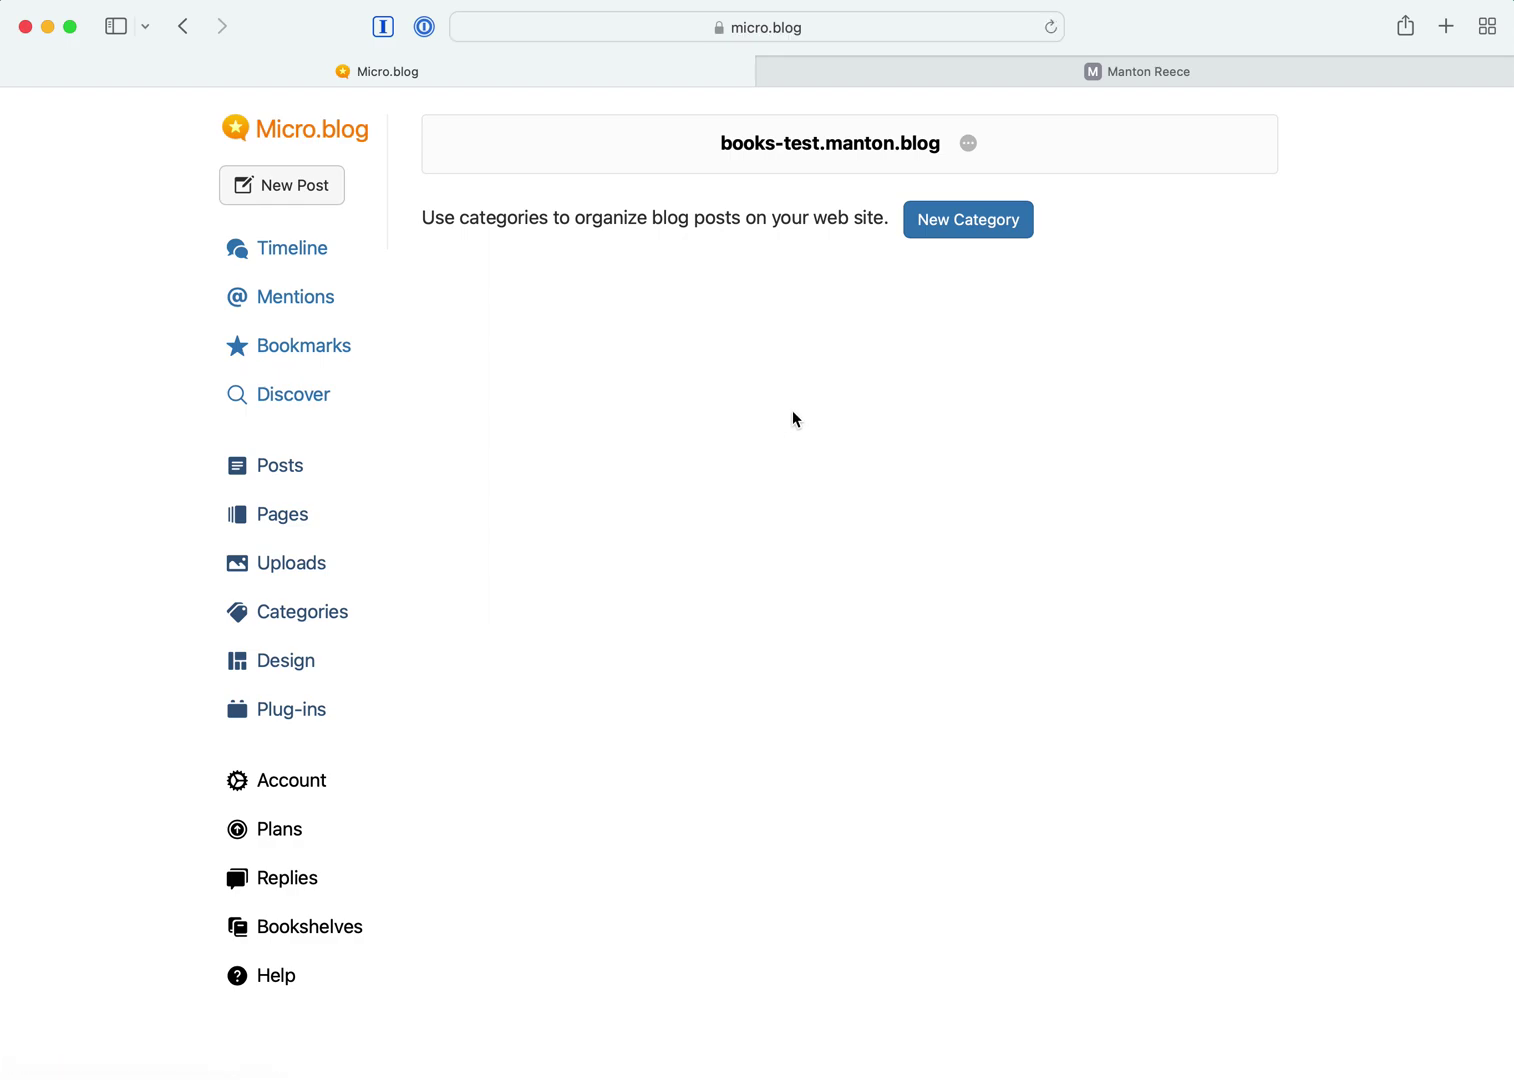
{"action": "left_click", "coordinate": [968, 222]}
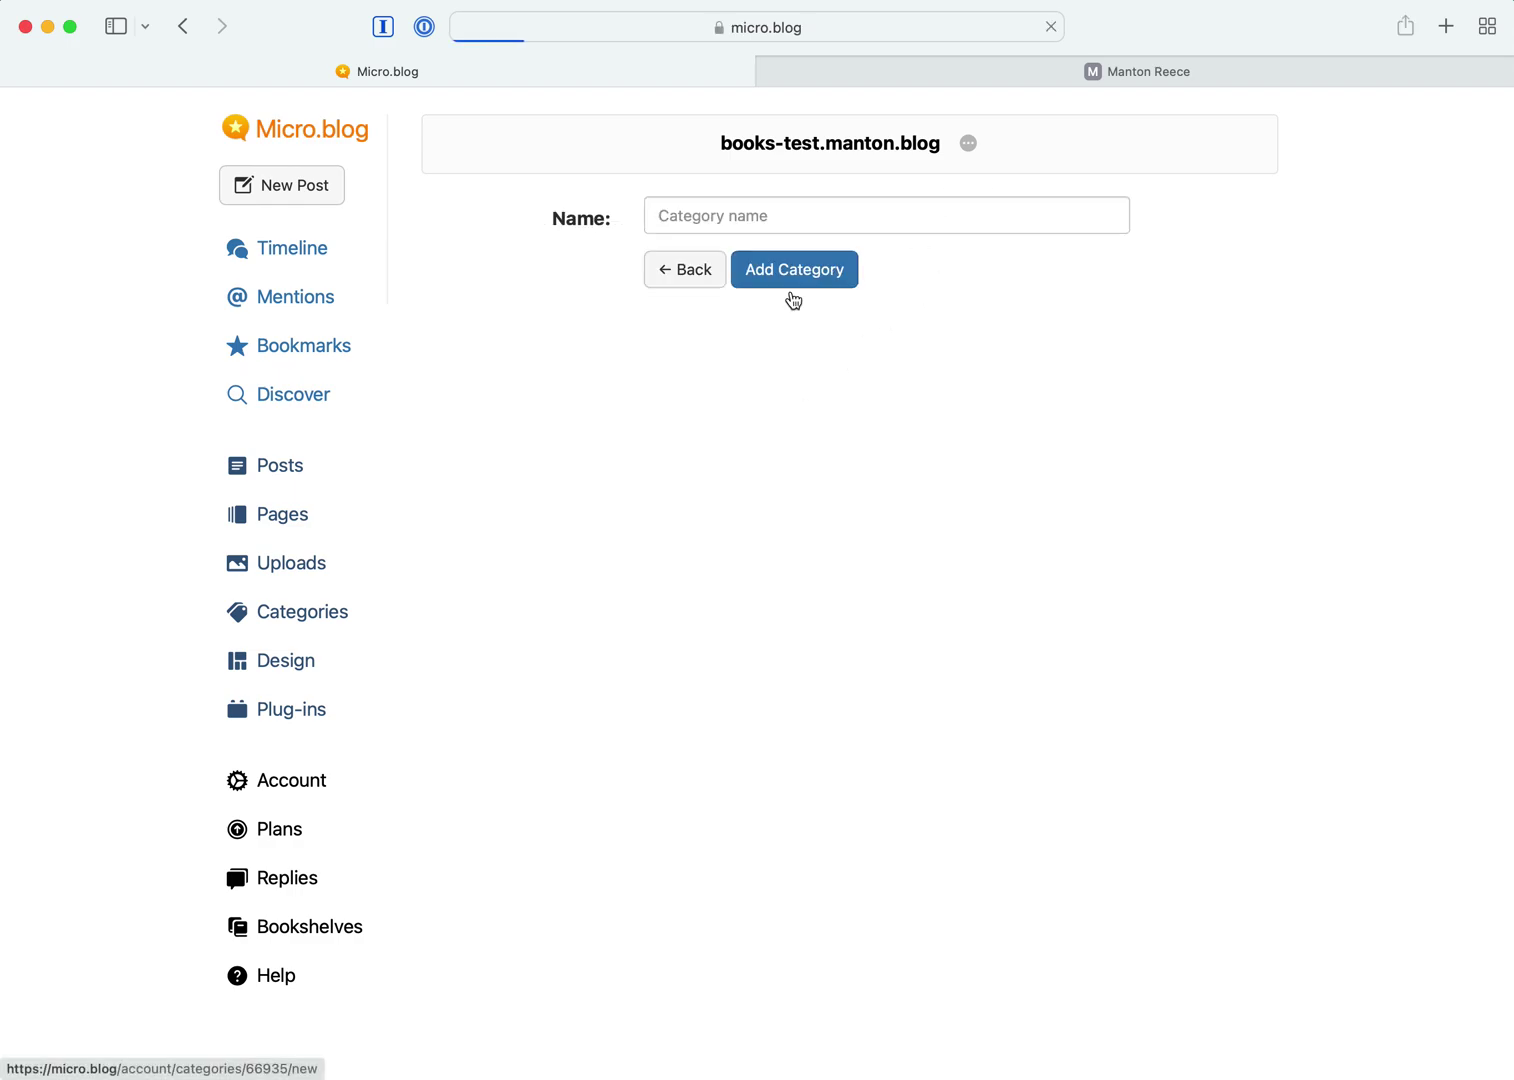
{"action": "left_click", "coordinate": [755, 229]}
{"action": "type", "text": "Books"}
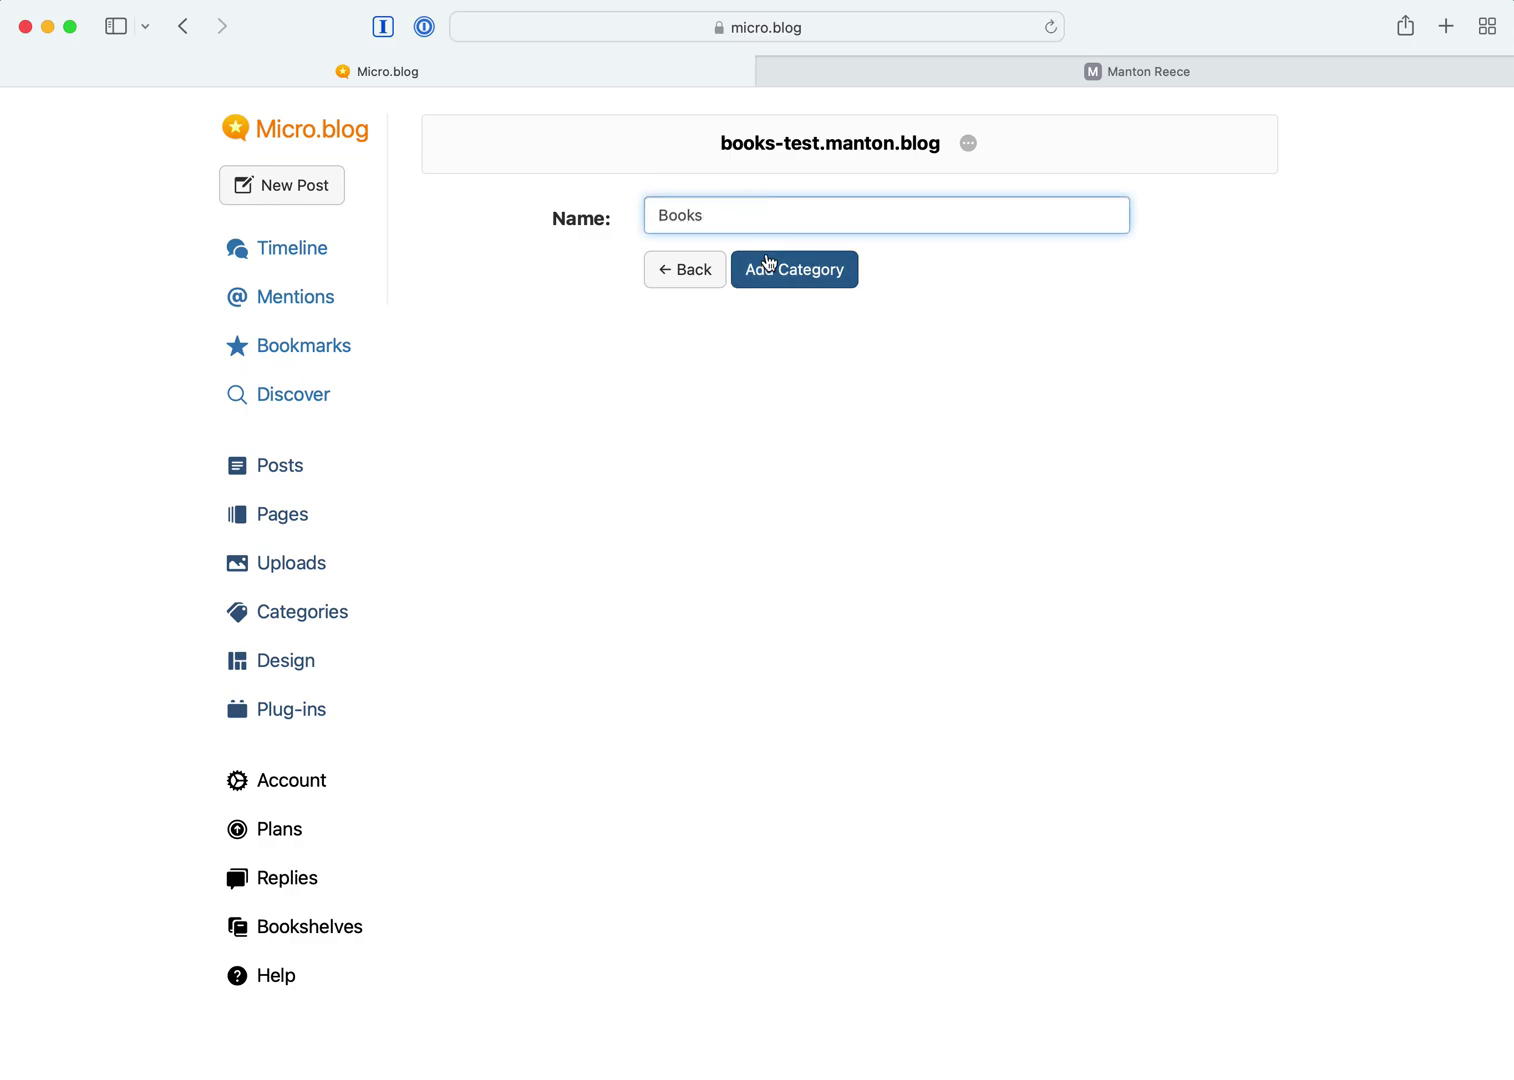
{"action": "left_click", "coordinate": [773, 270]}
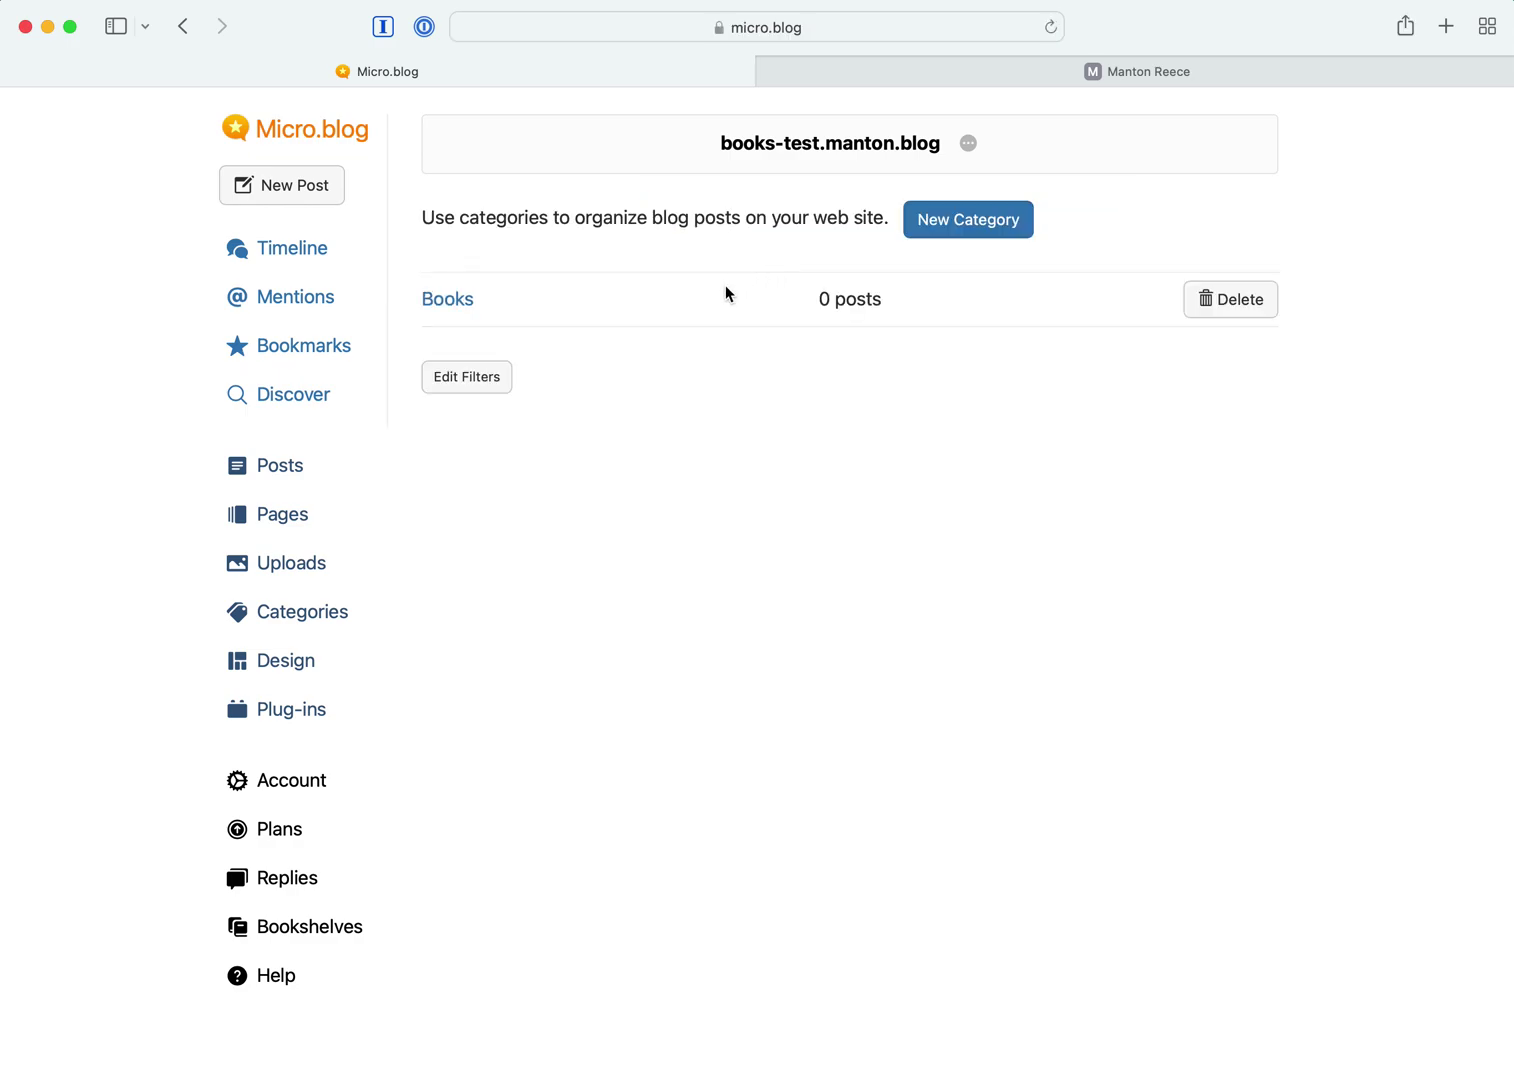
{"action": "left_click_drag", "start_coordinate": [818, 299], "coordinate": [853, 299]}
{"action": "left_click", "coordinate": [872, 300]}
{"action": "left_click", "coordinate": [279, 468]}
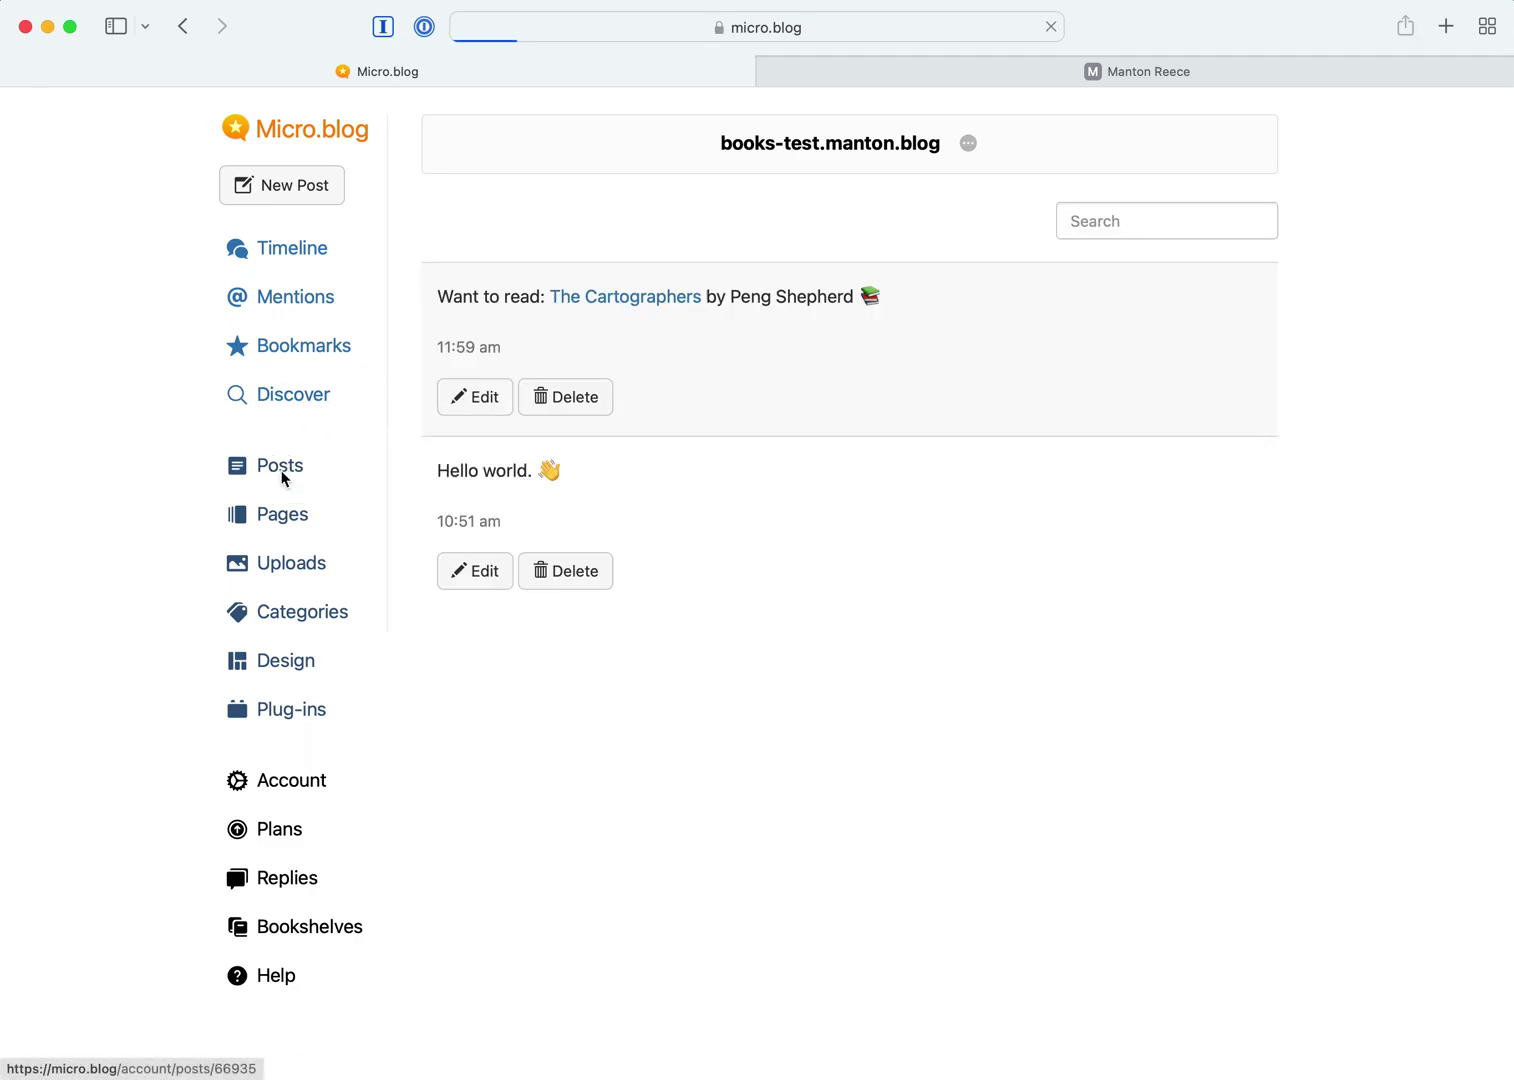
{"action": "left_click", "coordinate": [497, 403]}
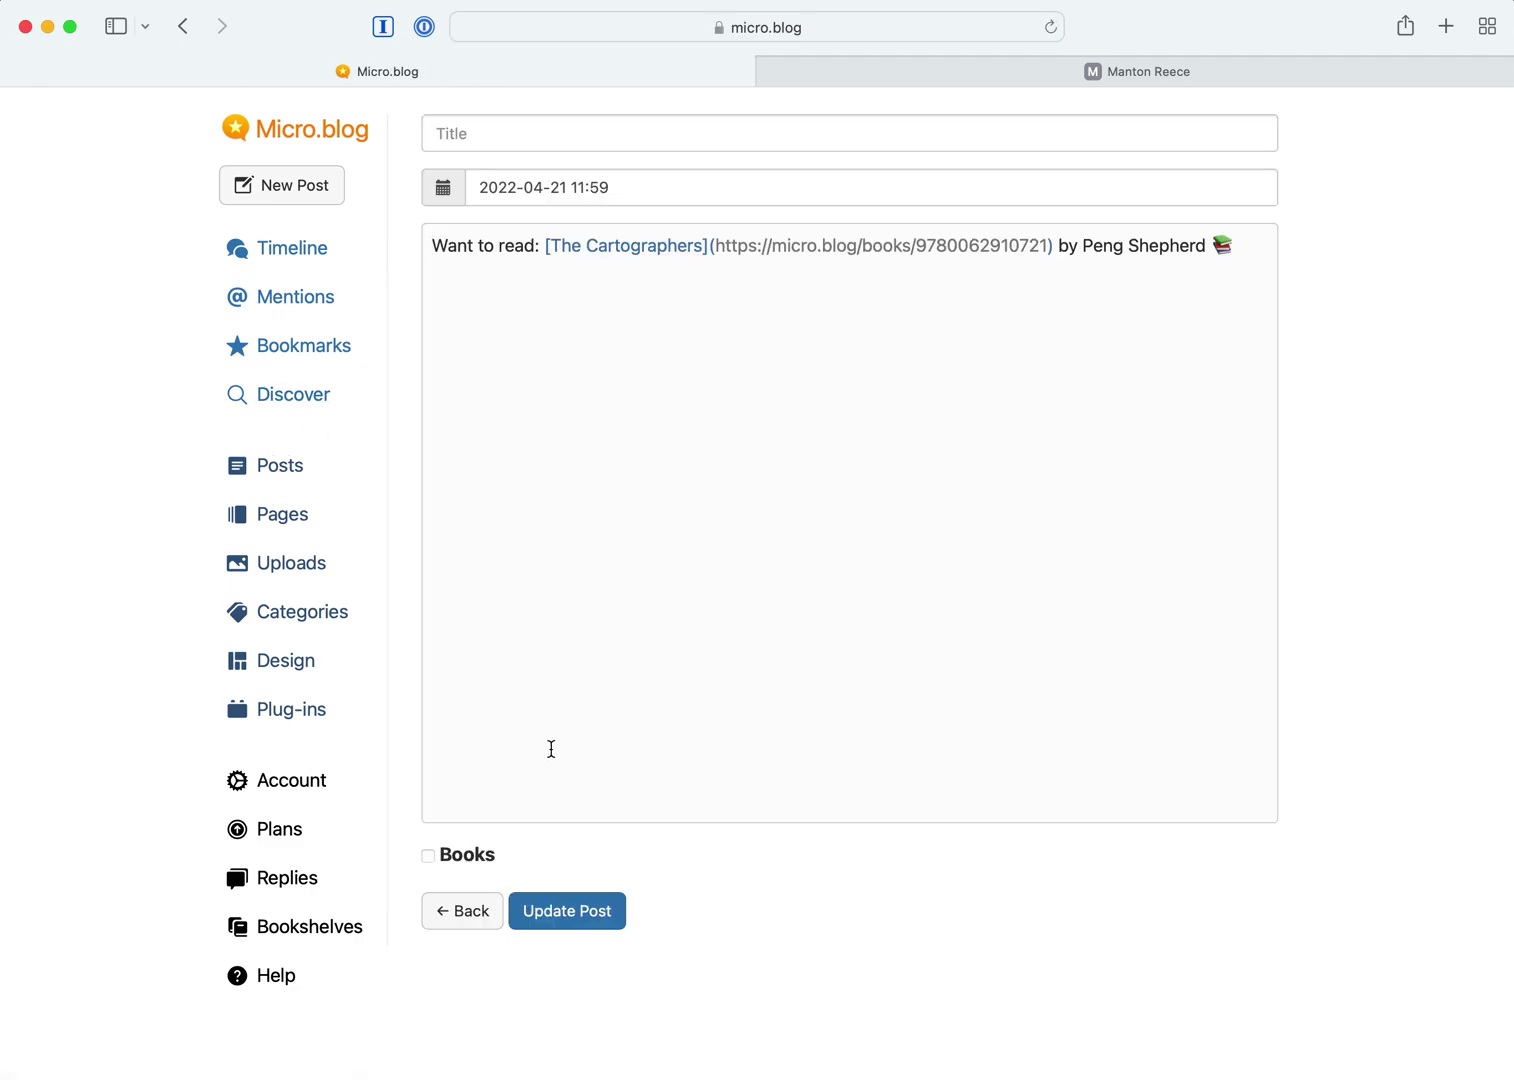
{"action": "left_click", "coordinate": [458, 857]}
{"action": "left_click", "coordinate": [459, 858]}
{"action": "left_click", "coordinate": [465, 922]}
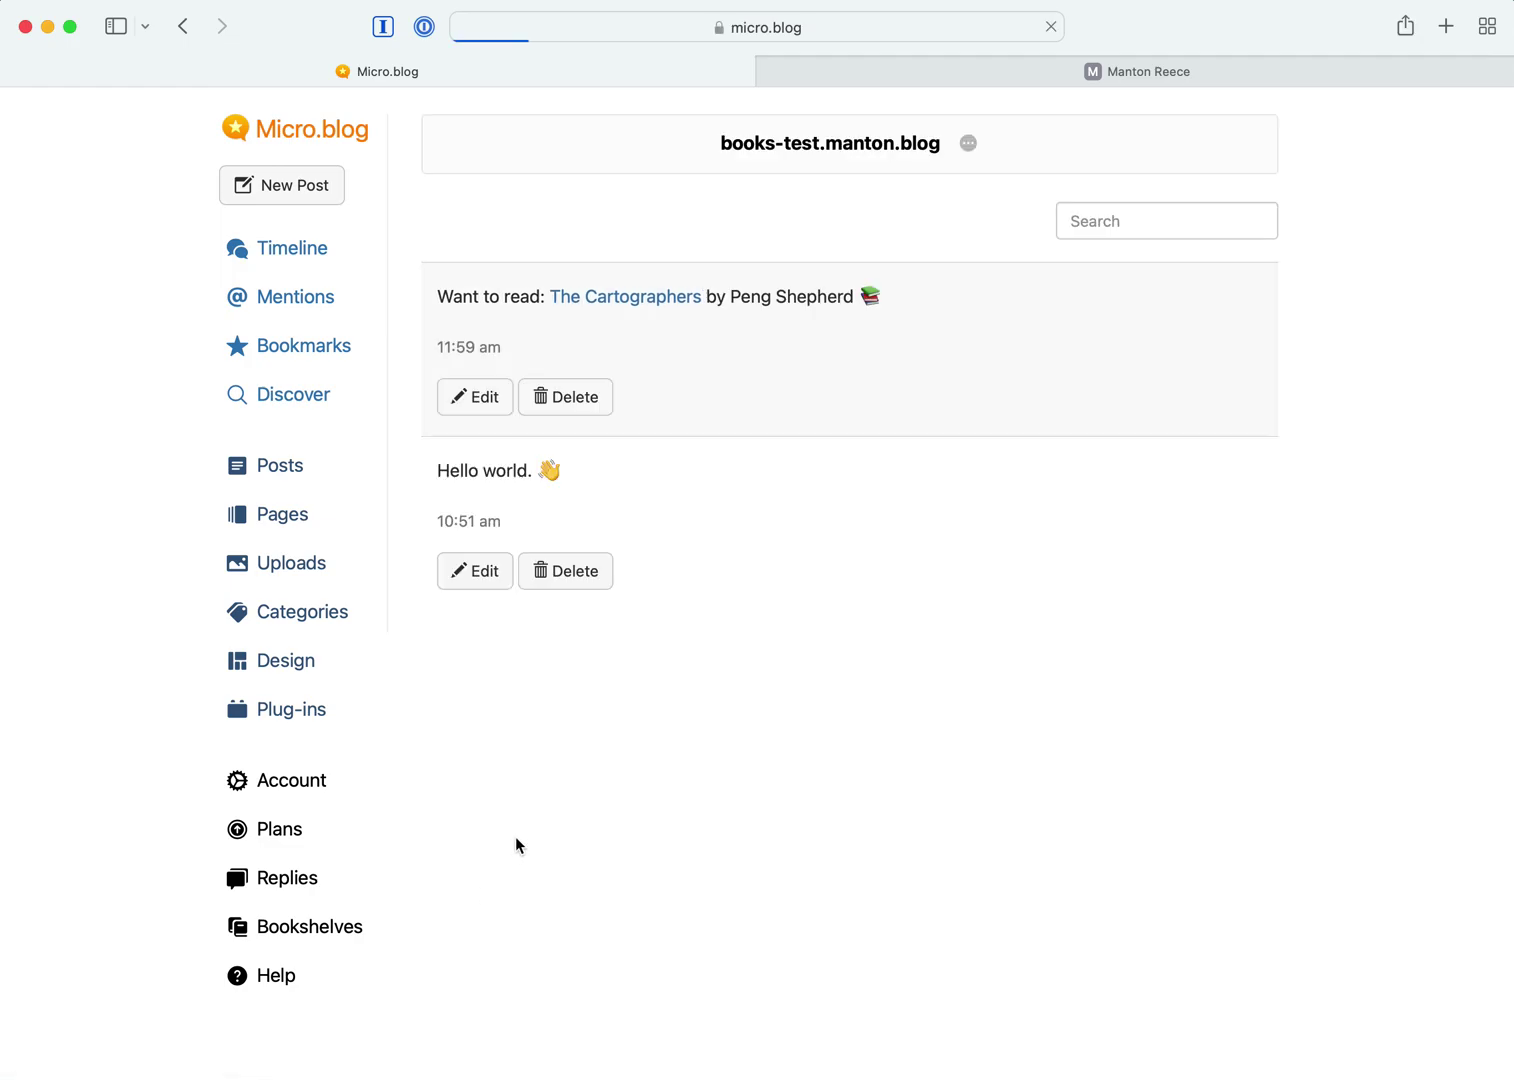
Step: Delete the existing books-emoji filter from the category filters
{"action": "left_click", "coordinate": [305, 616]}
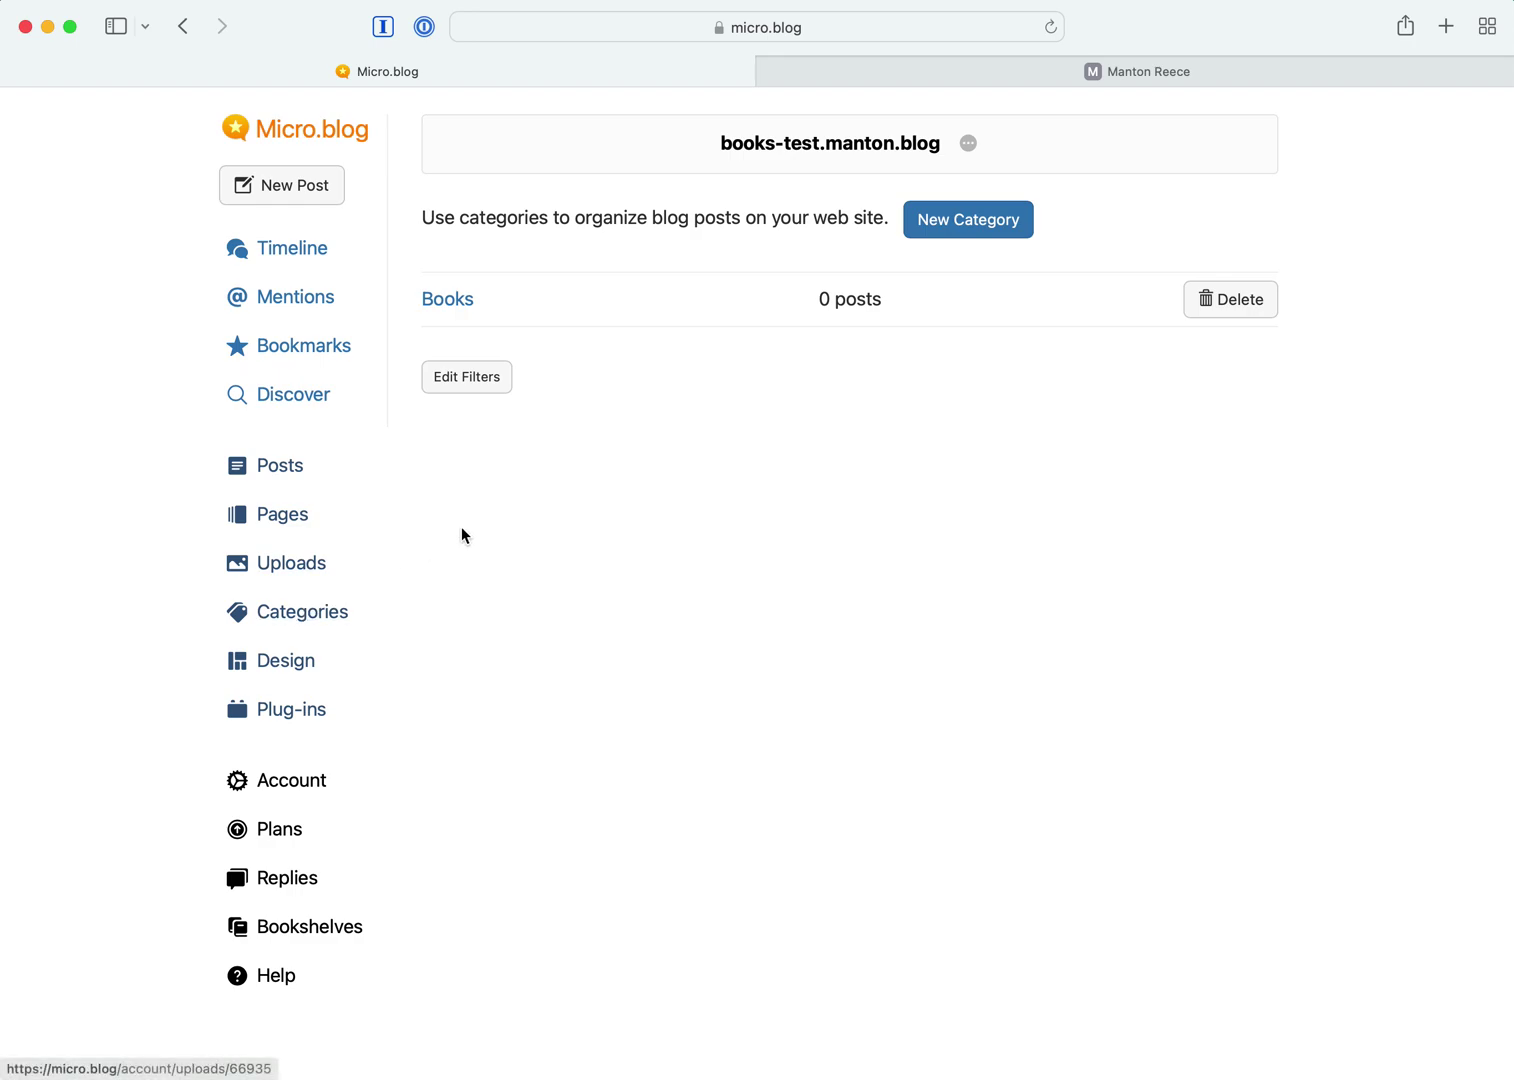
{"action": "left_click", "coordinate": [474, 390]}
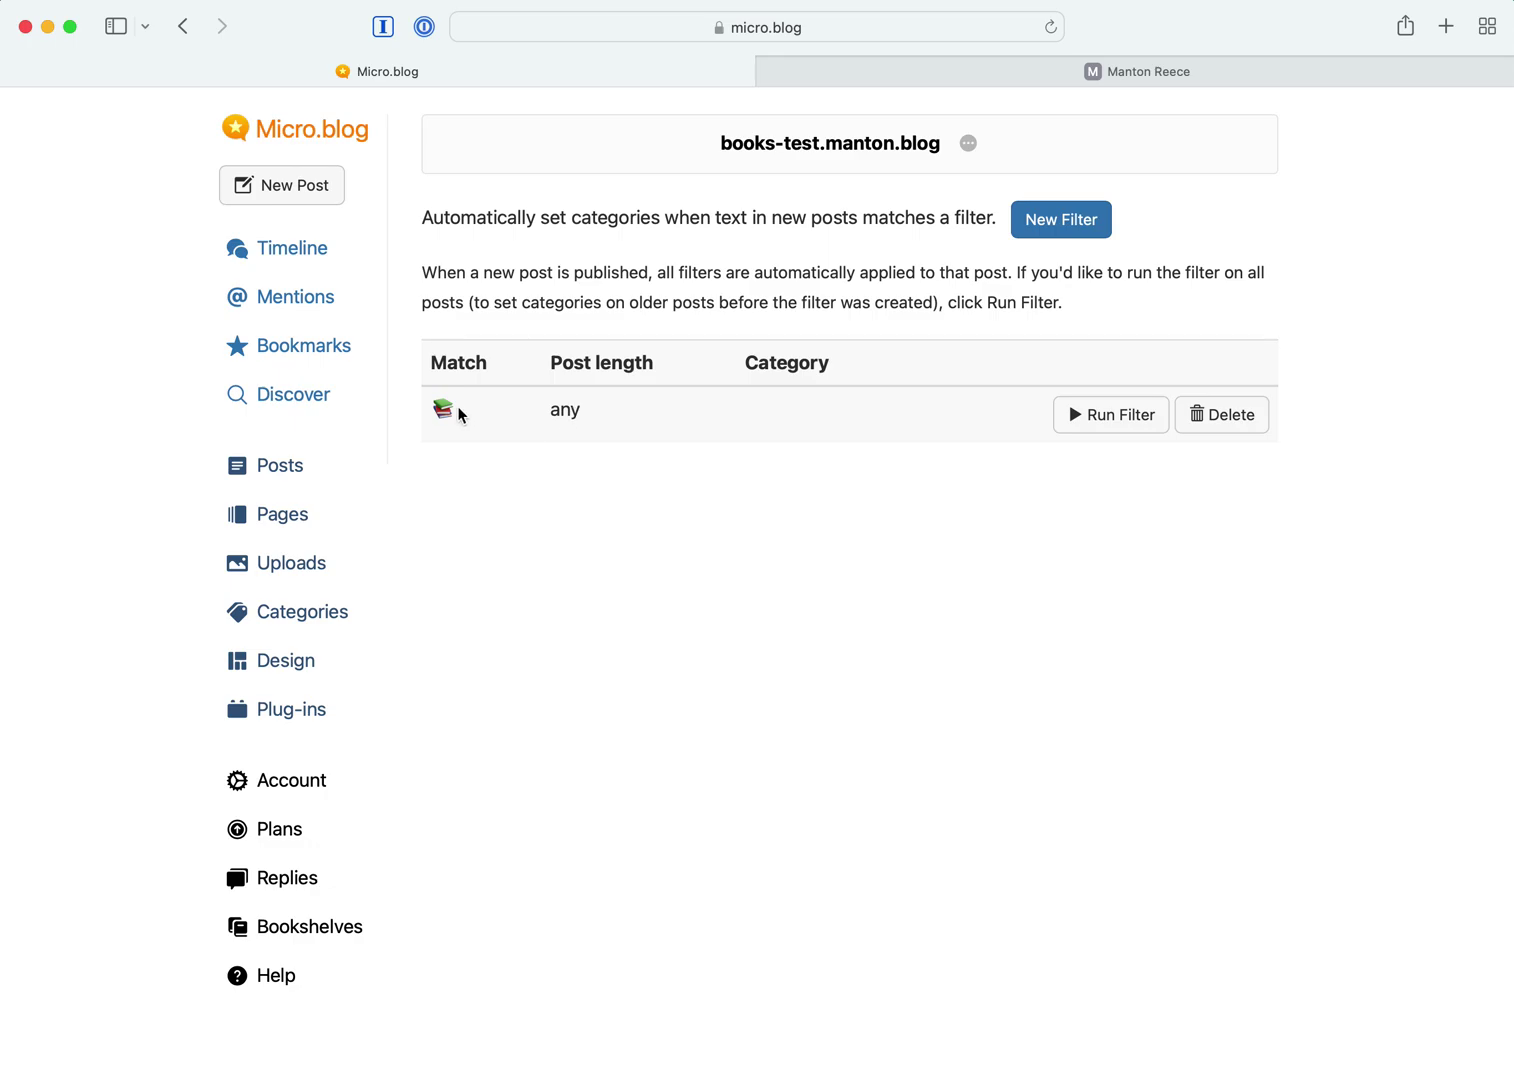
{"action": "left_click", "coordinate": [1233, 413]}
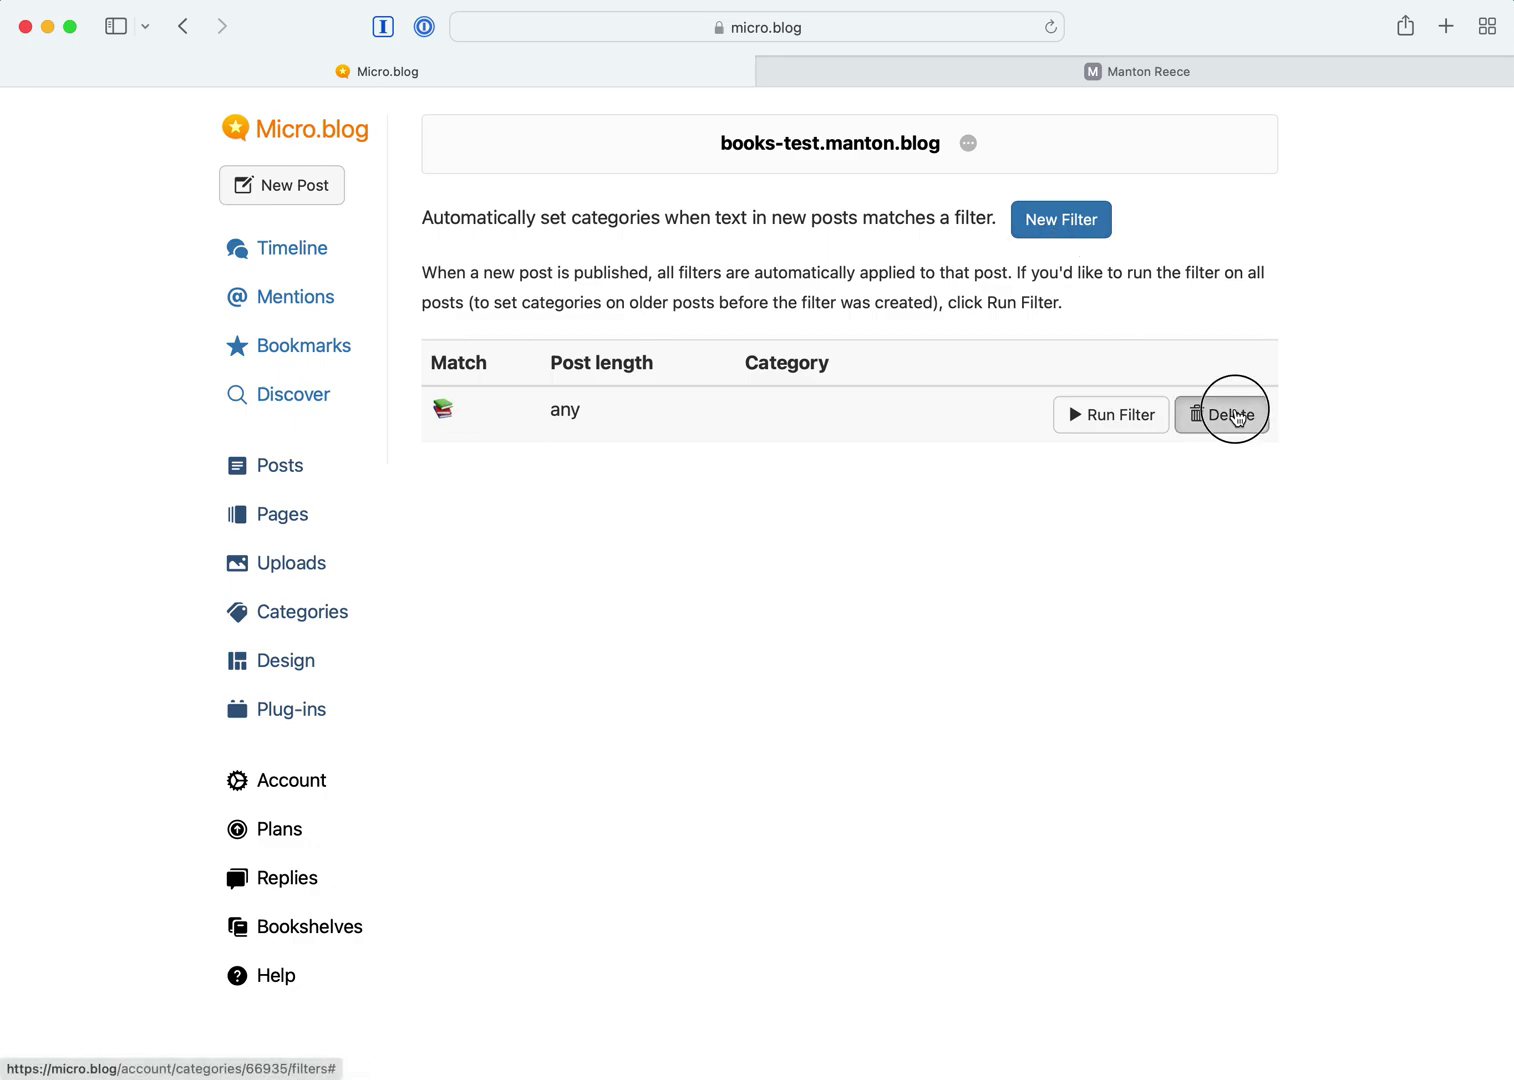
Step: Add a filter matching the 📚 emoji that sets the Books category
{"action": "left_click", "coordinate": [1063, 224]}
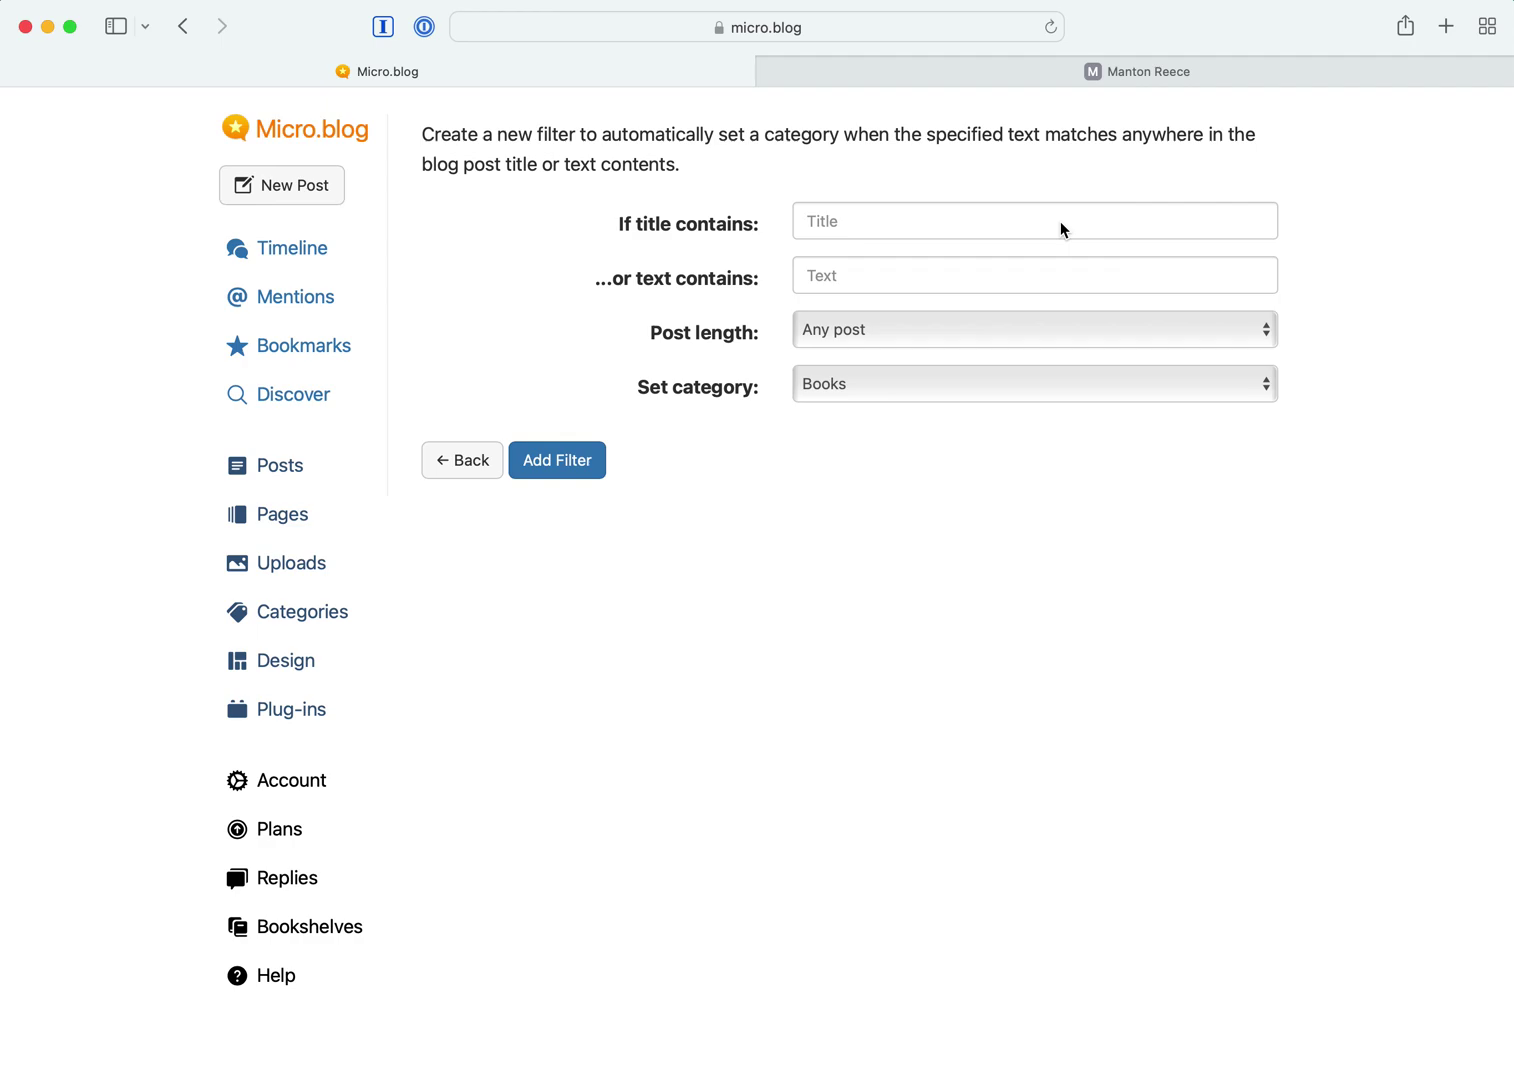
{"action": "left_click", "coordinate": [907, 280]}
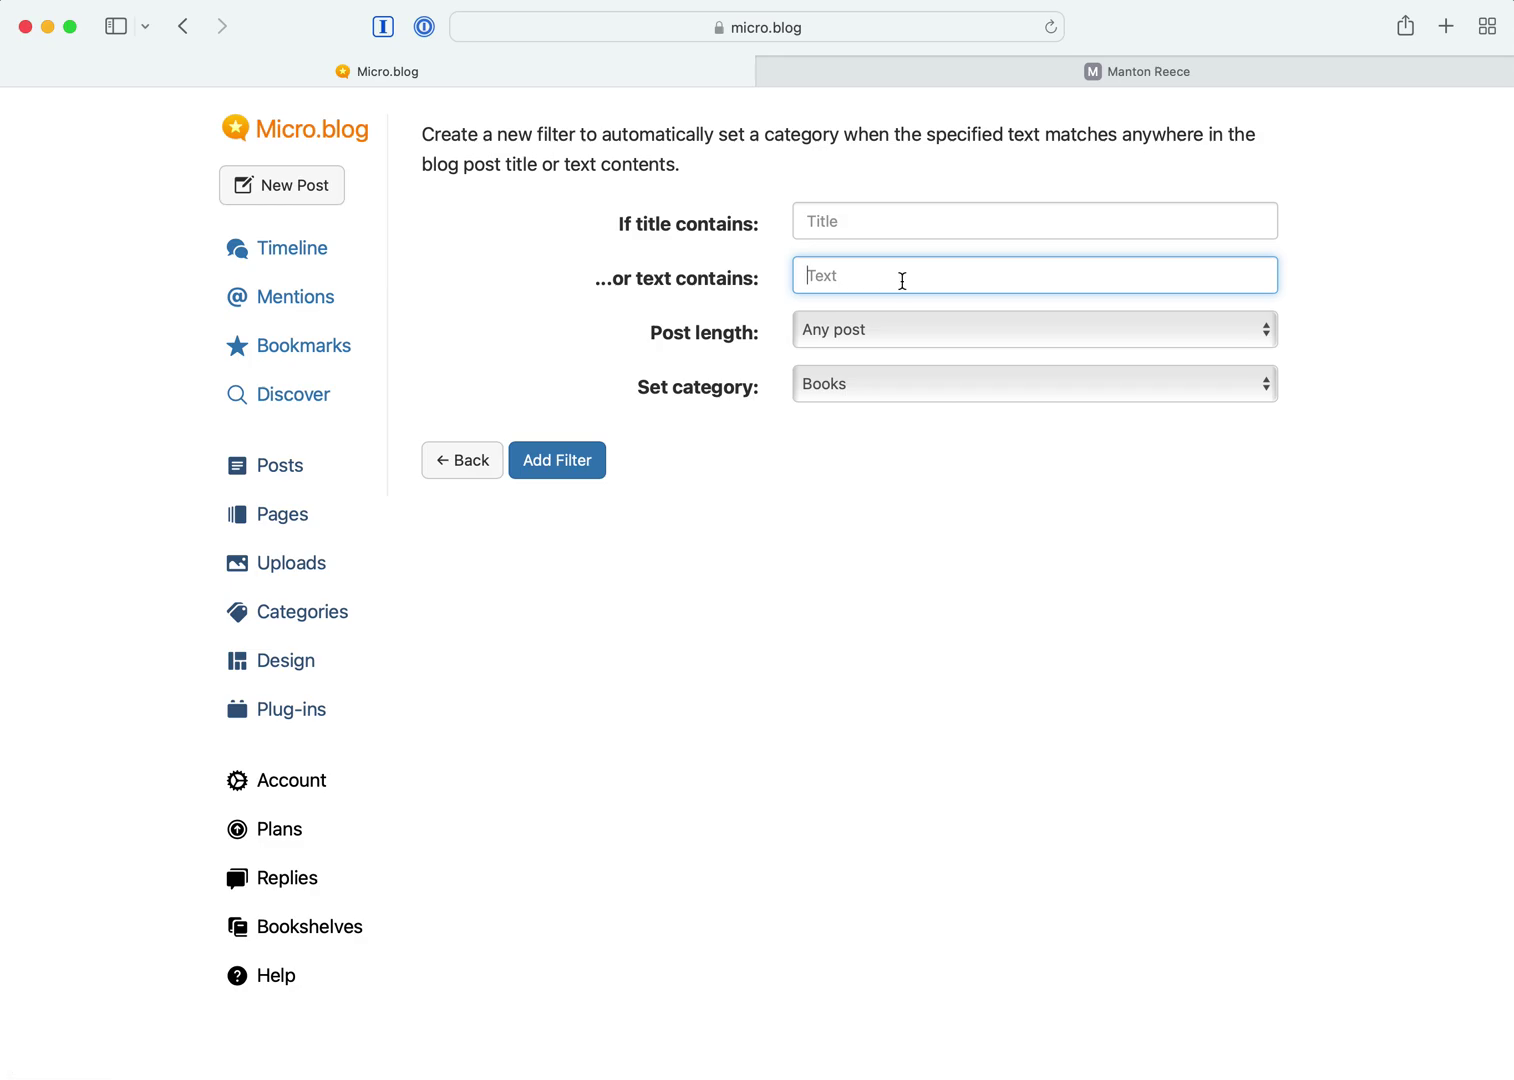
{"action": "key", "text": "ctrl+super+space"}
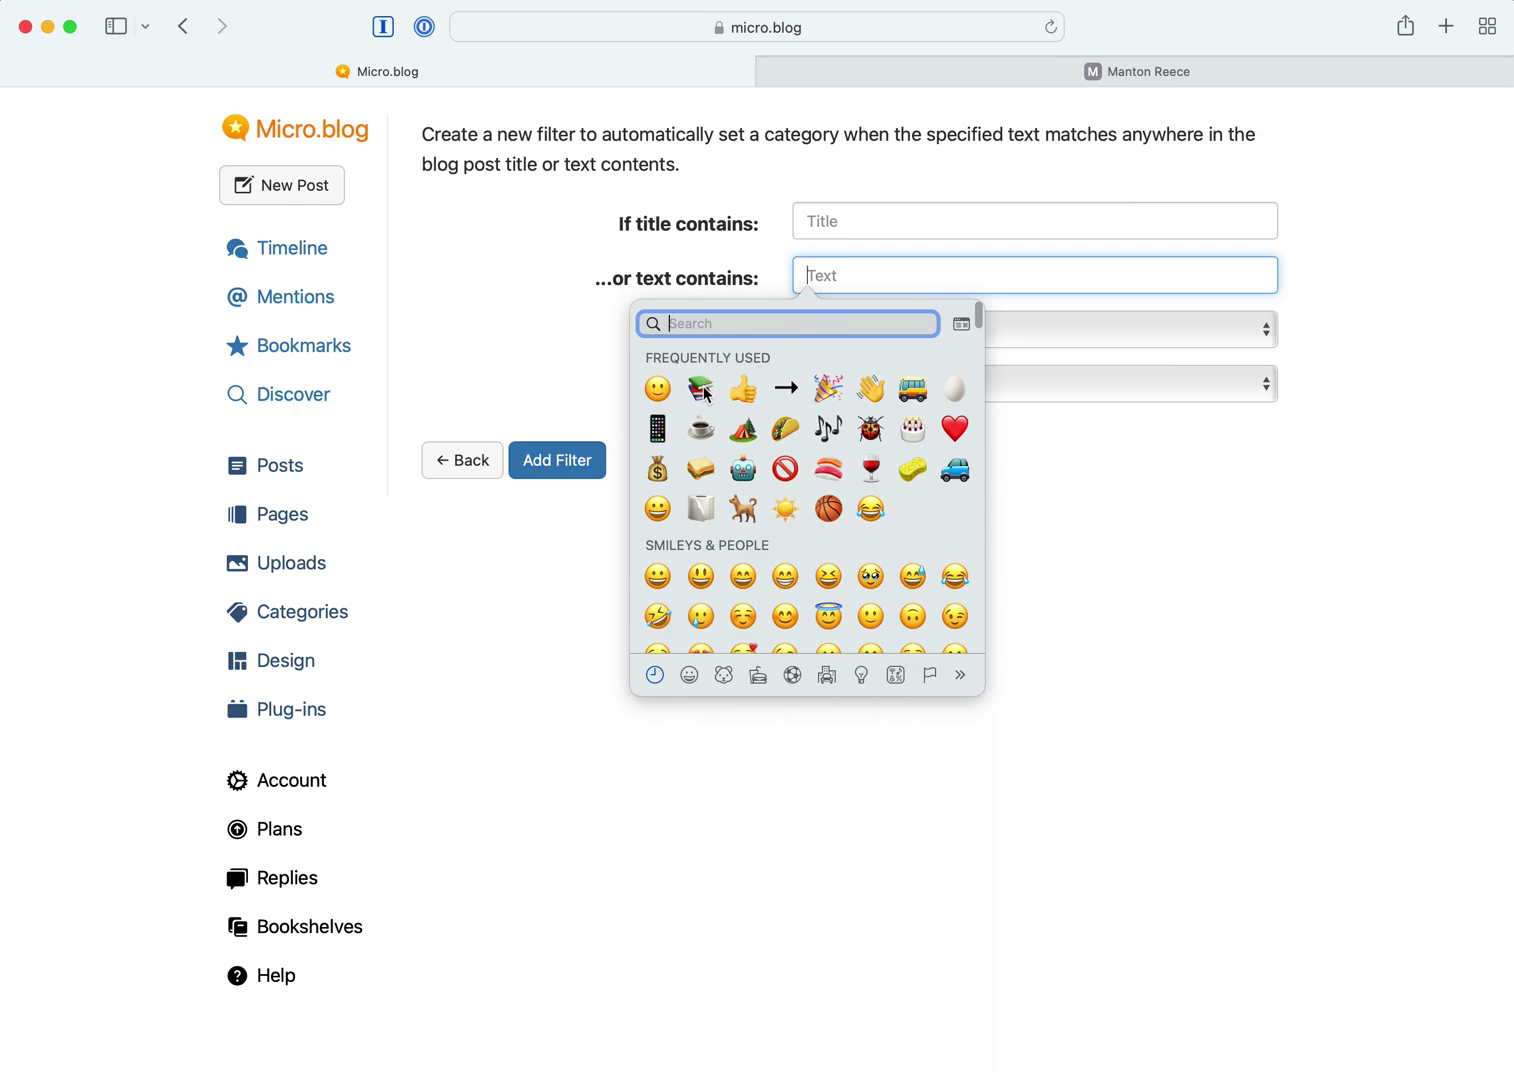
{"action": "left_click", "coordinate": [701, 389]}
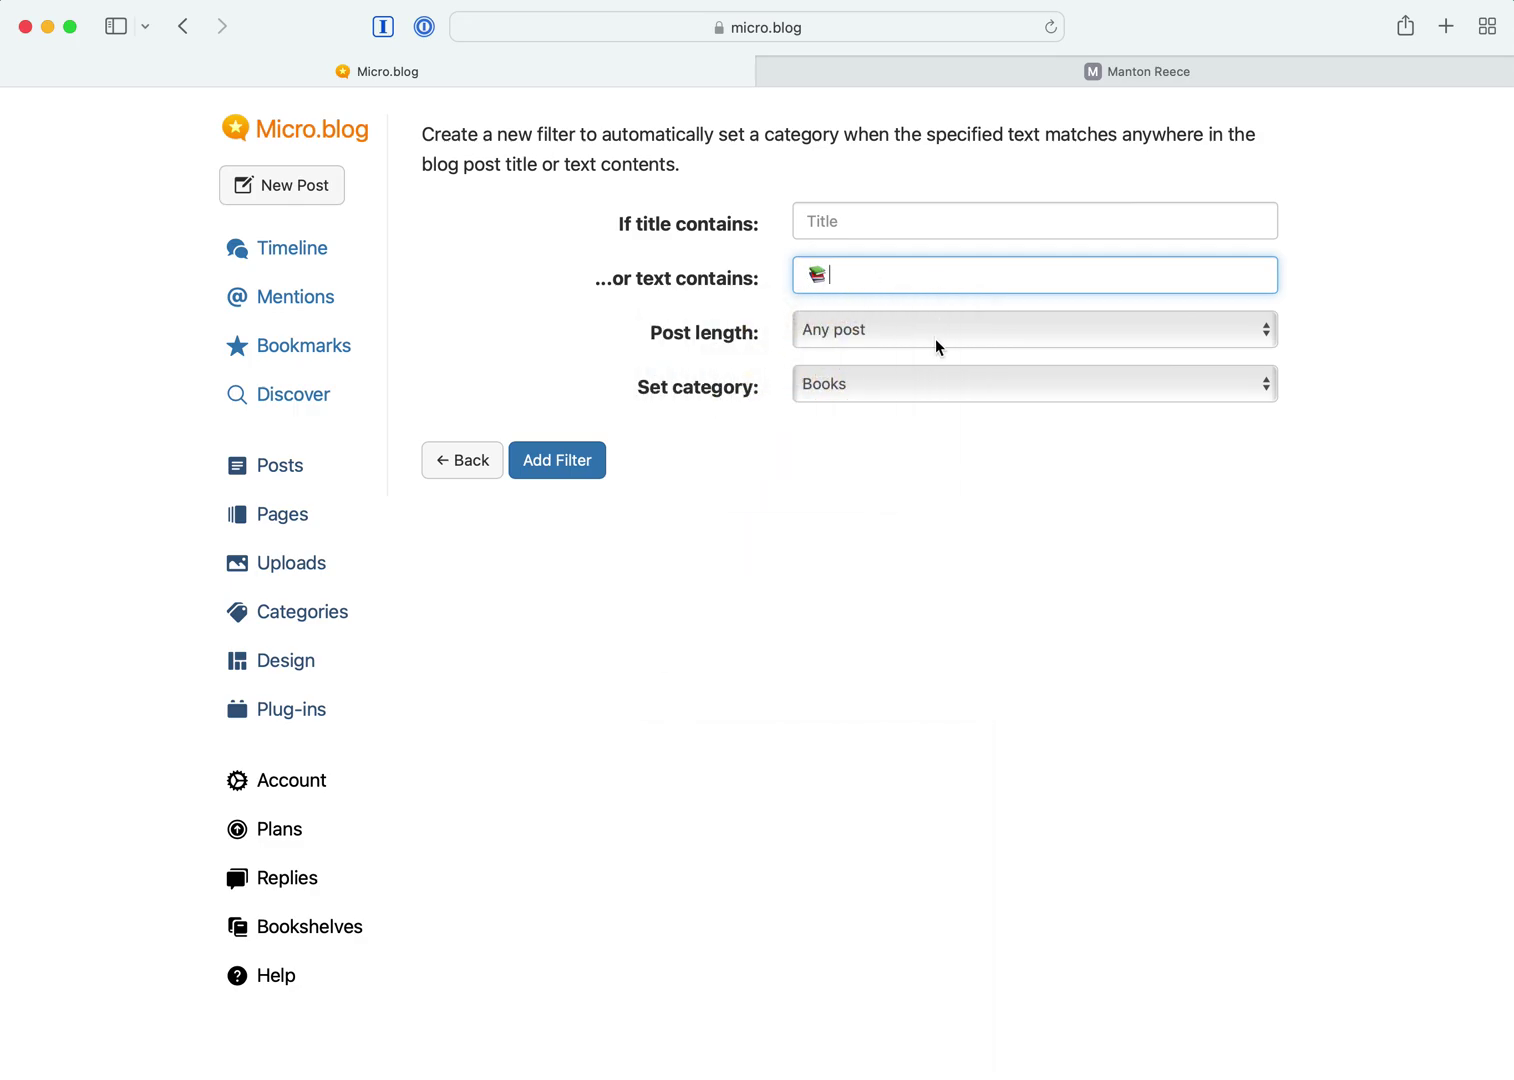
{"action": "left_click", "coordinate": [927, 382]}
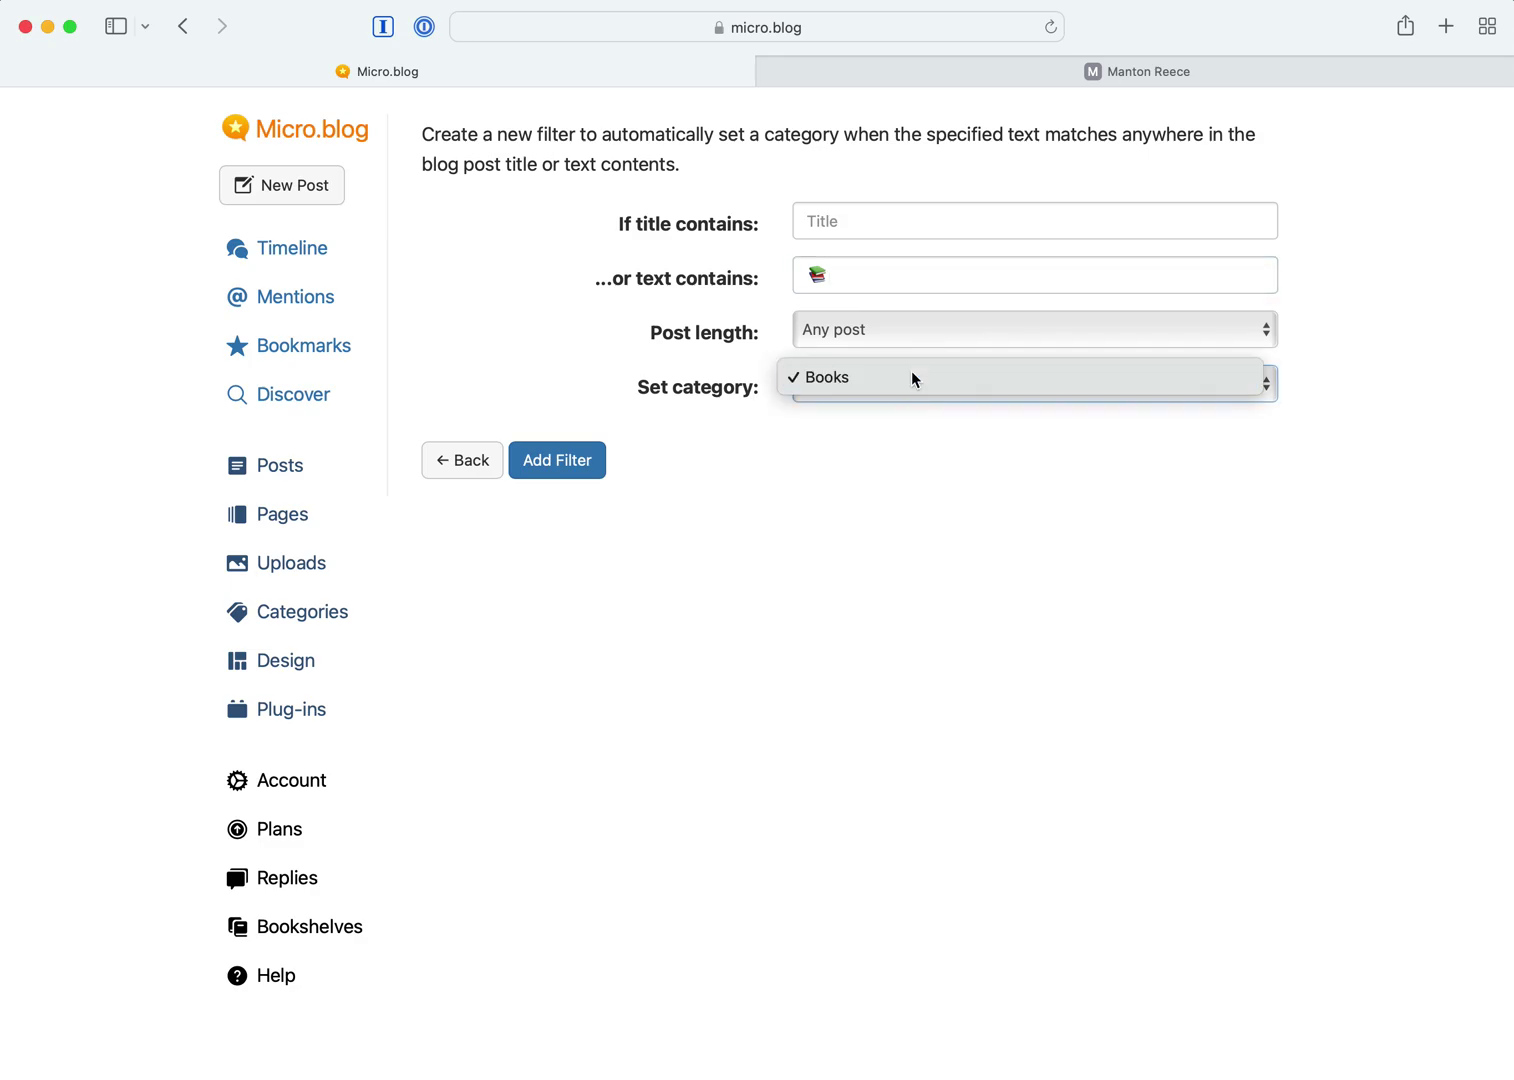
{"action": "left_click", "coordinate": [912, 378]}
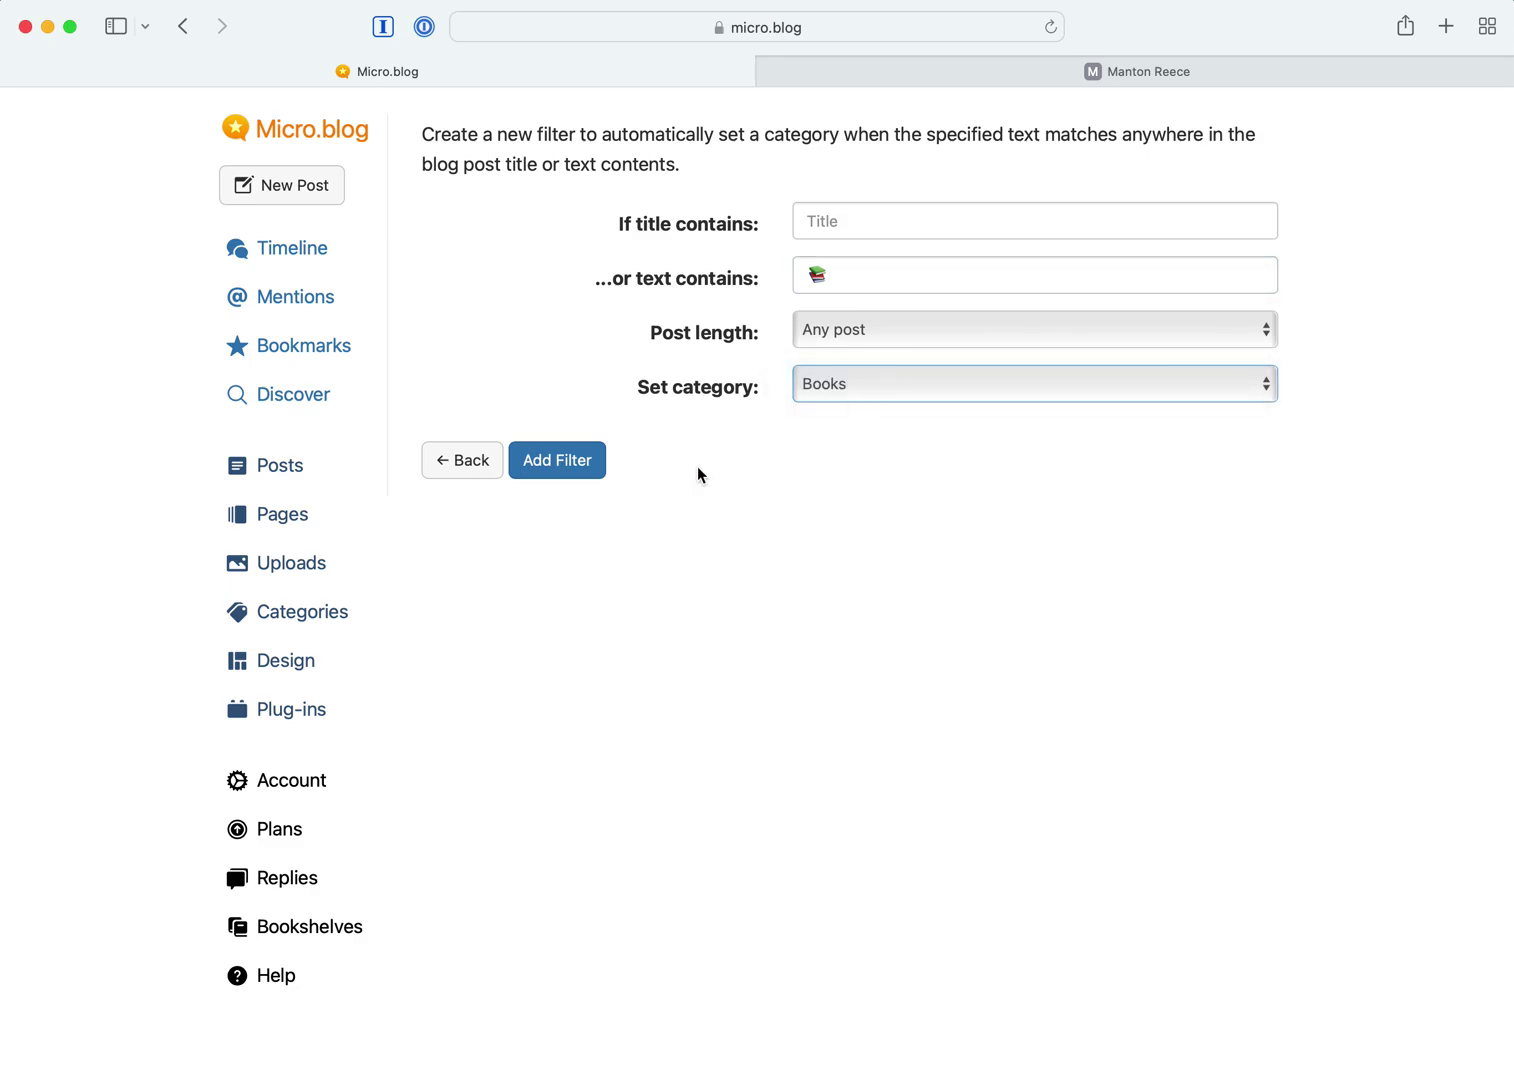
{"action": "left_click", "coordinate": [557, 460]}
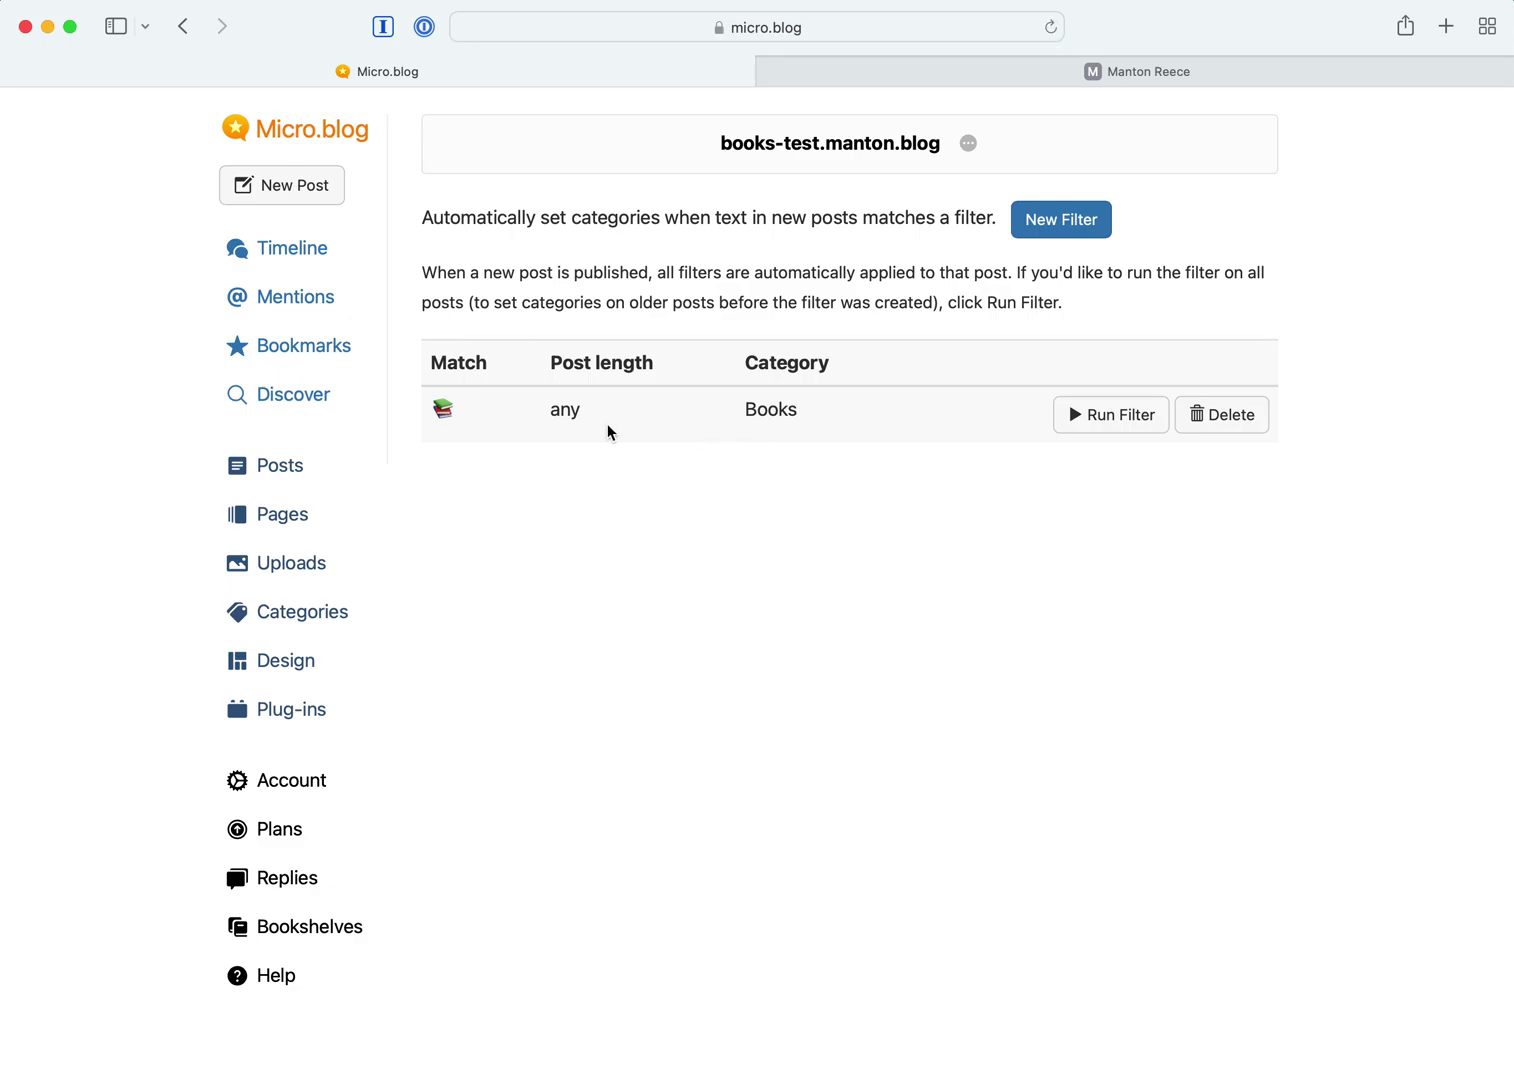
{"action": "left_click_drag", "start_coordinate": [432, 405], "coordinate": [862, 408]}
Step: Apply the filter to existing posts and open the Cartographers post to confirm Books is ticked
{"action": "left_click", "coordinate": [873, 411]}
{"action": "left_click", "coordinate": [1088, 421]}
{"action": "left_click", "coordinate": [275, 466]}
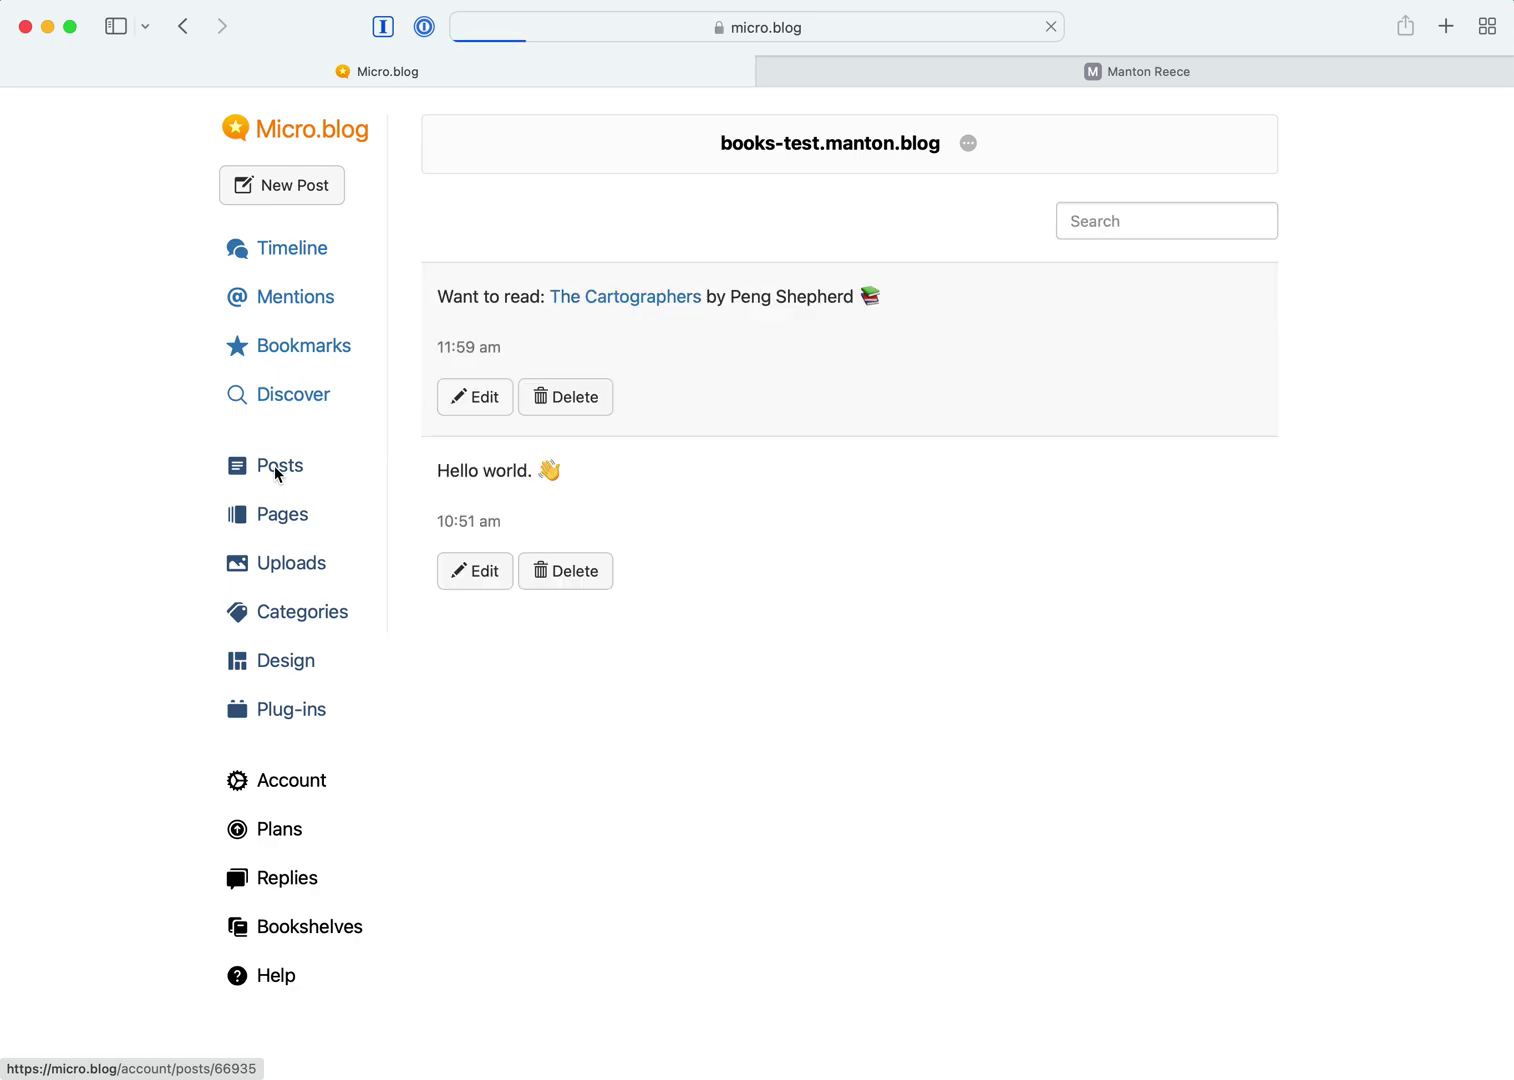
{"action": "left_click", "coordinate": [489, 398]}
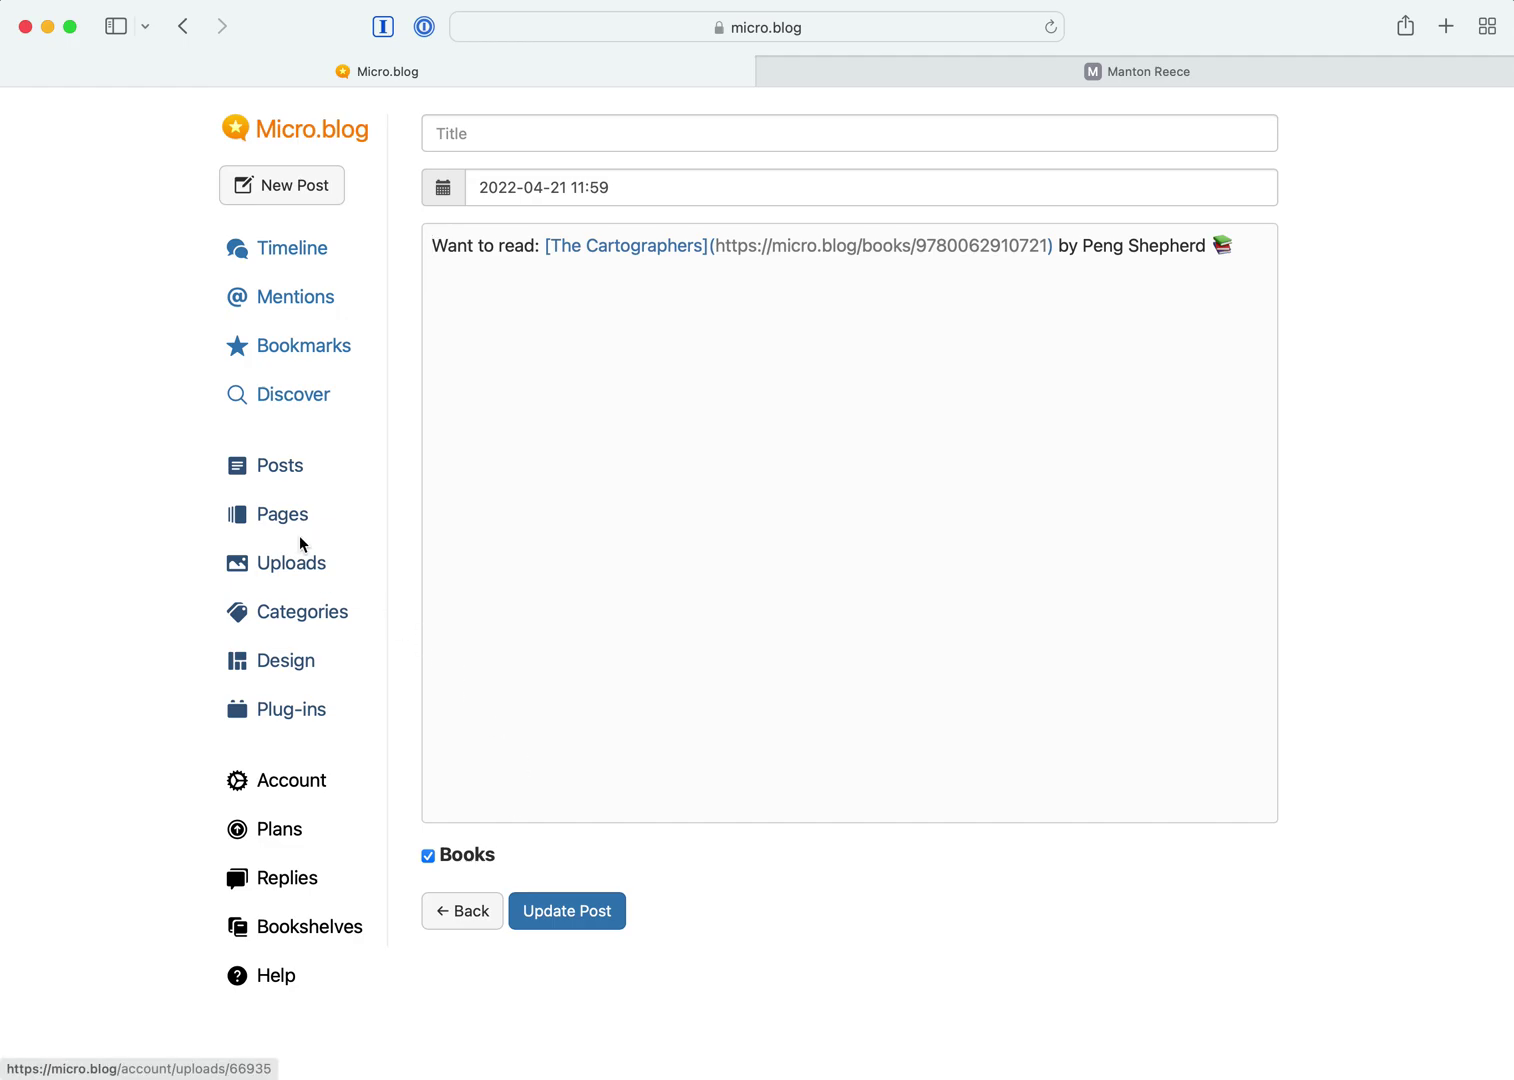
Step: On the reloaded blog, go from Archive to the Books category page and select its address
{"action": "left_click", "coordinate": [280, 470]}
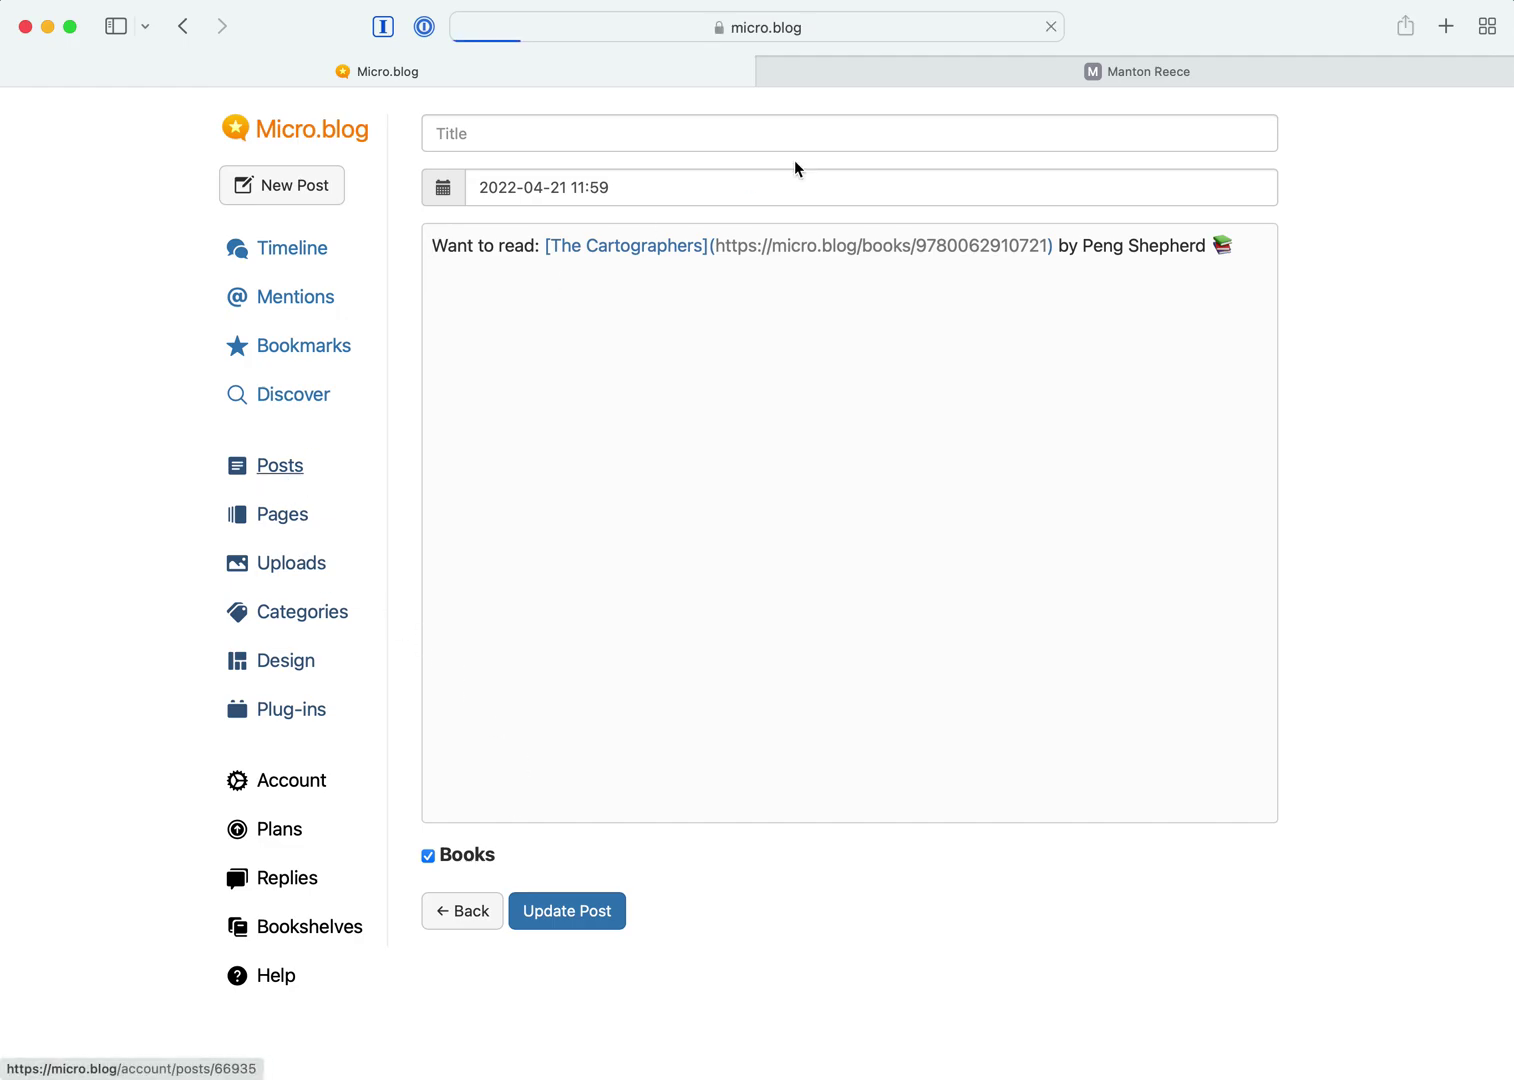
{"action": "left_click", "coordinate": [869, 78]}
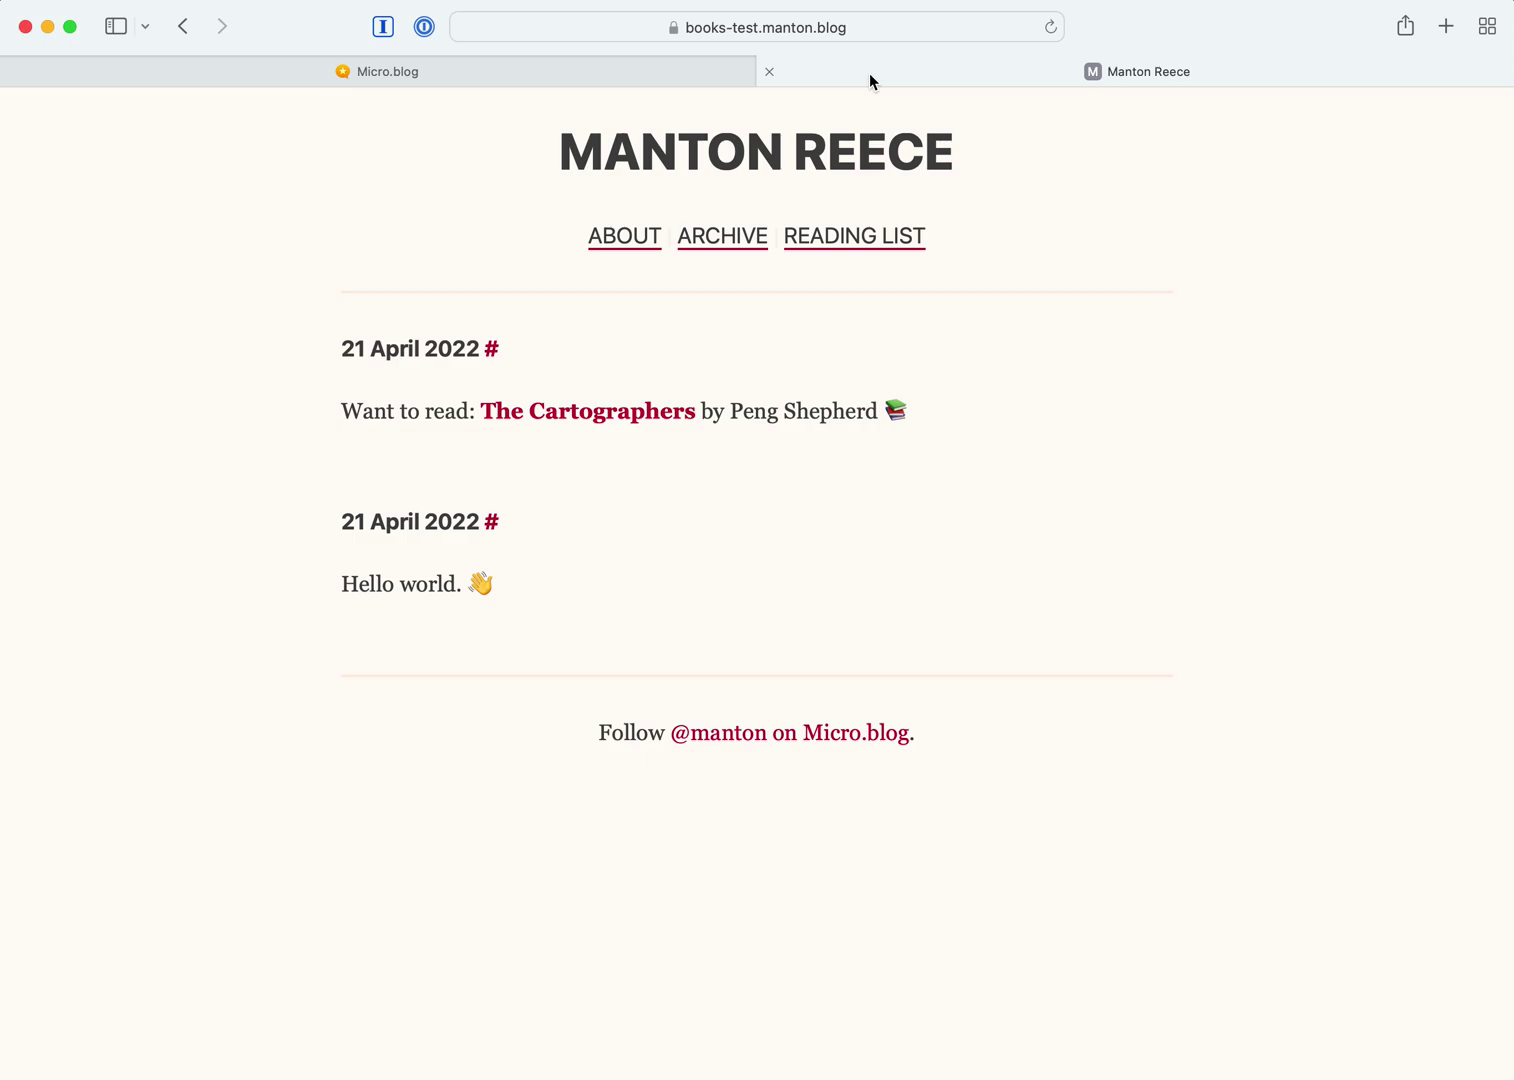
{"action": "left_click", "coordinate": [1050, 28]}
{"action": "left_click", "coordinate": [740, 246]}
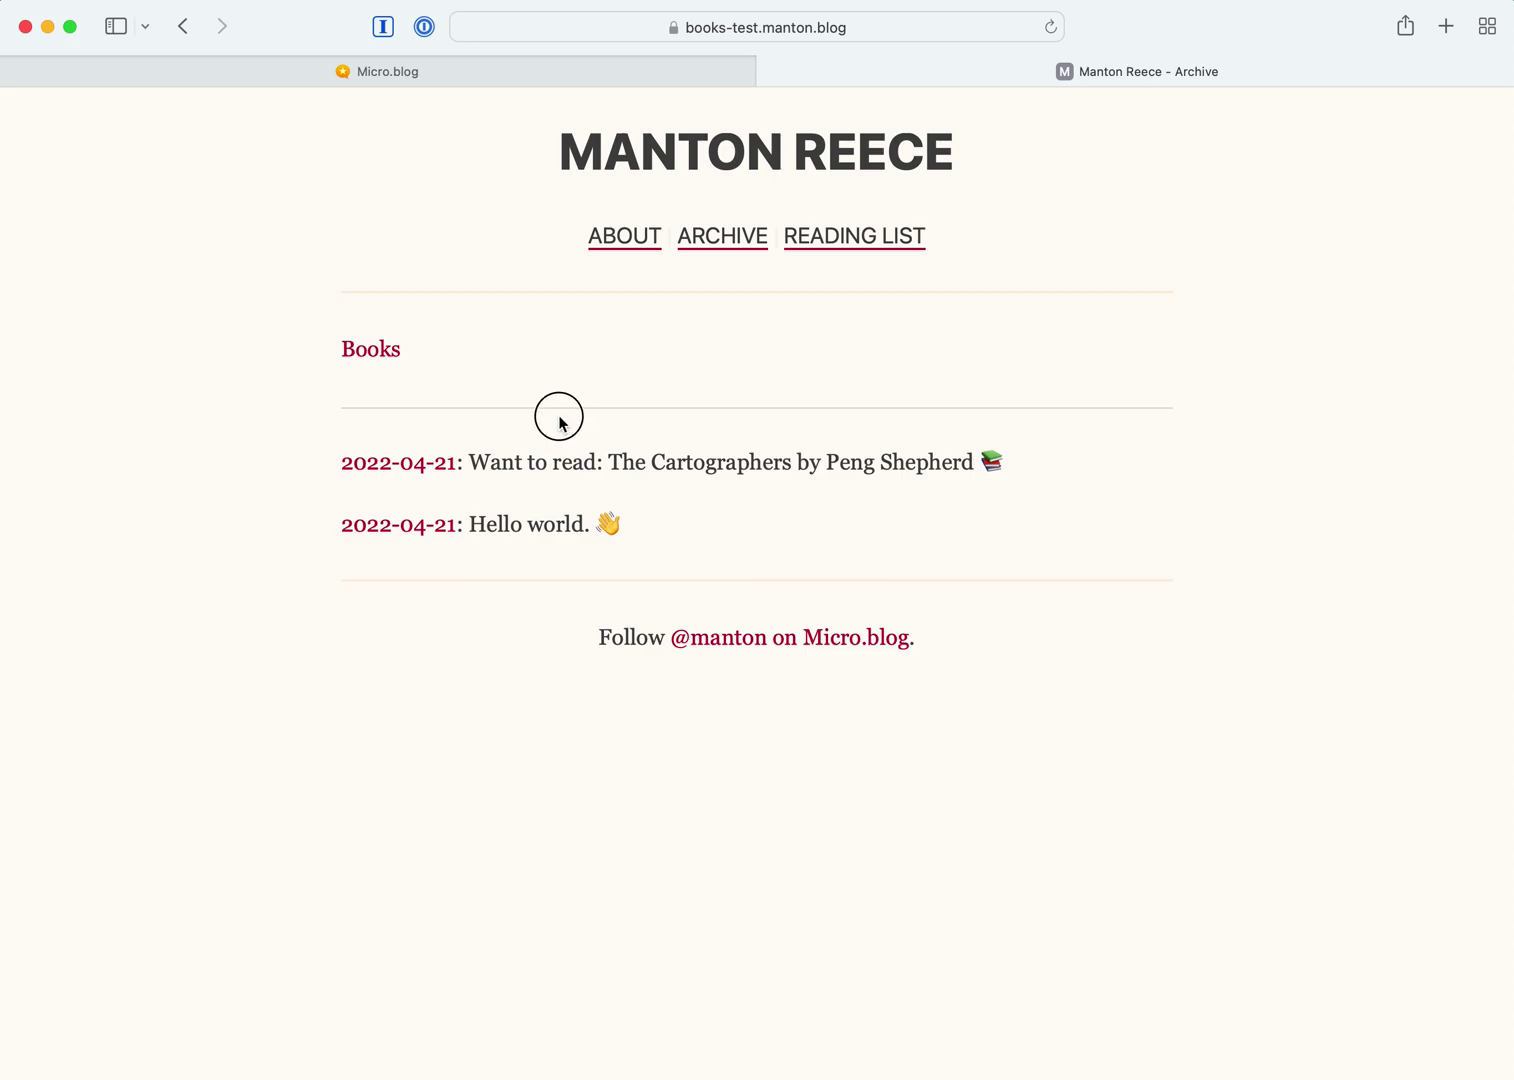
{"action": "left_click_drag", "start_coordinate": [560, 422], "coordinate": [673, 553]}
{"action": "left_click", "coordinate": [673, 553]}
{"action": "left_click", "coordinate": [365, 356]}
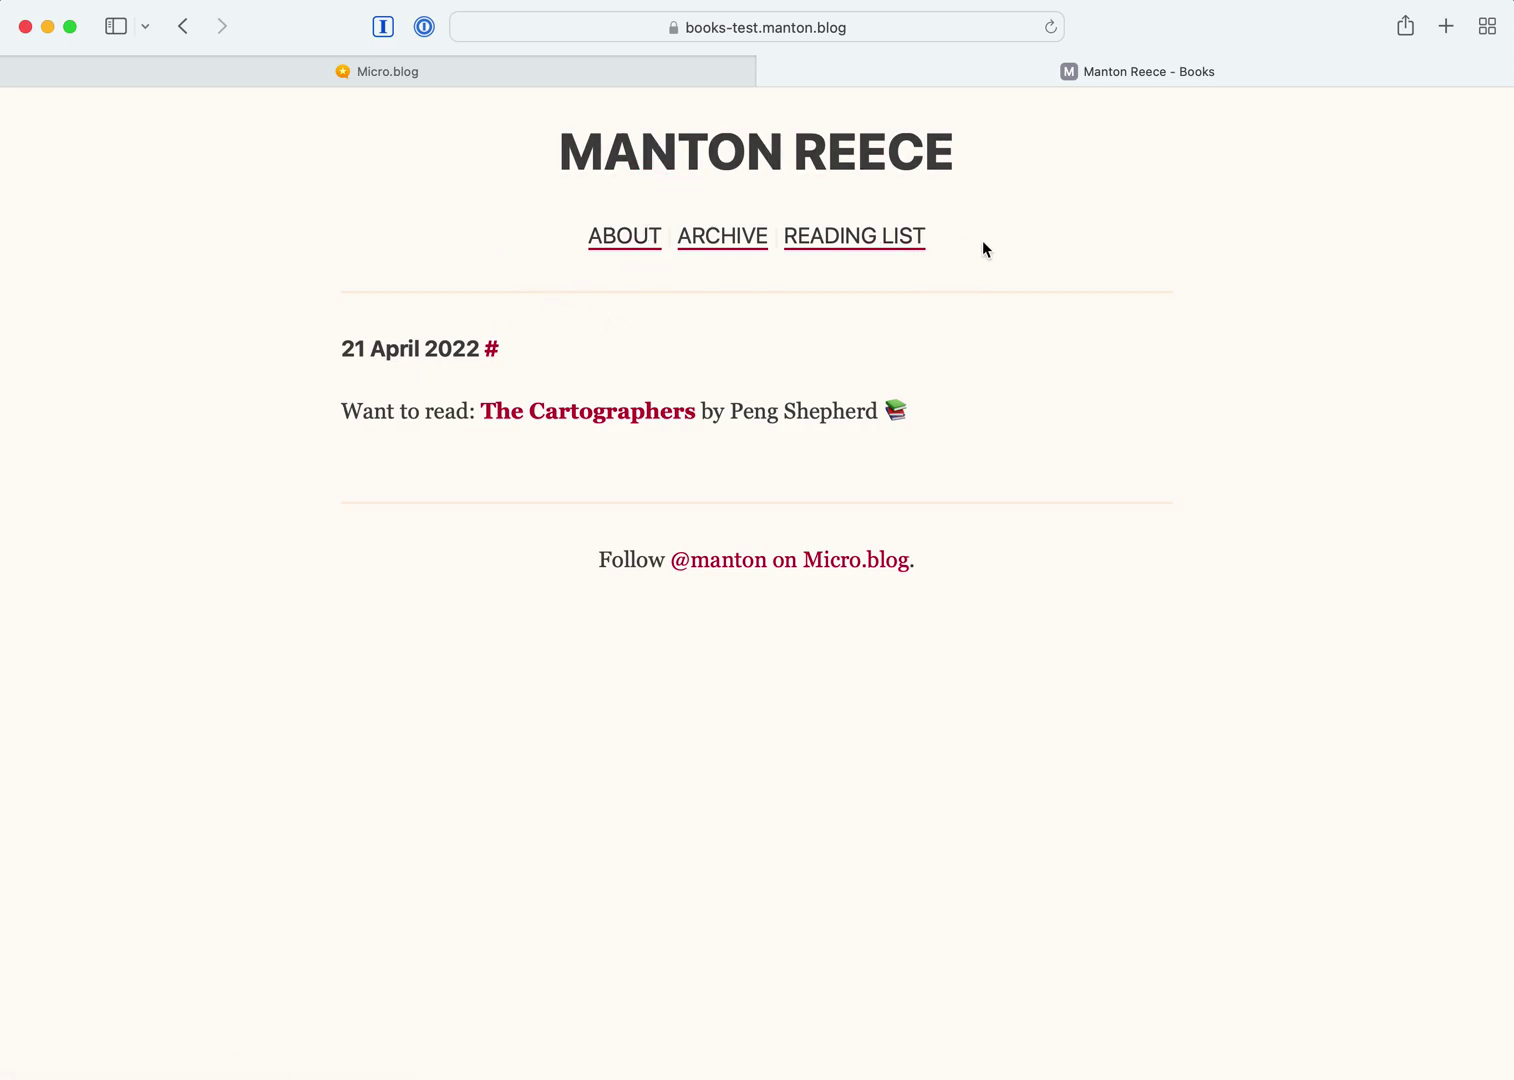
{"action": "left_click", "coordinate": [789, 28]}
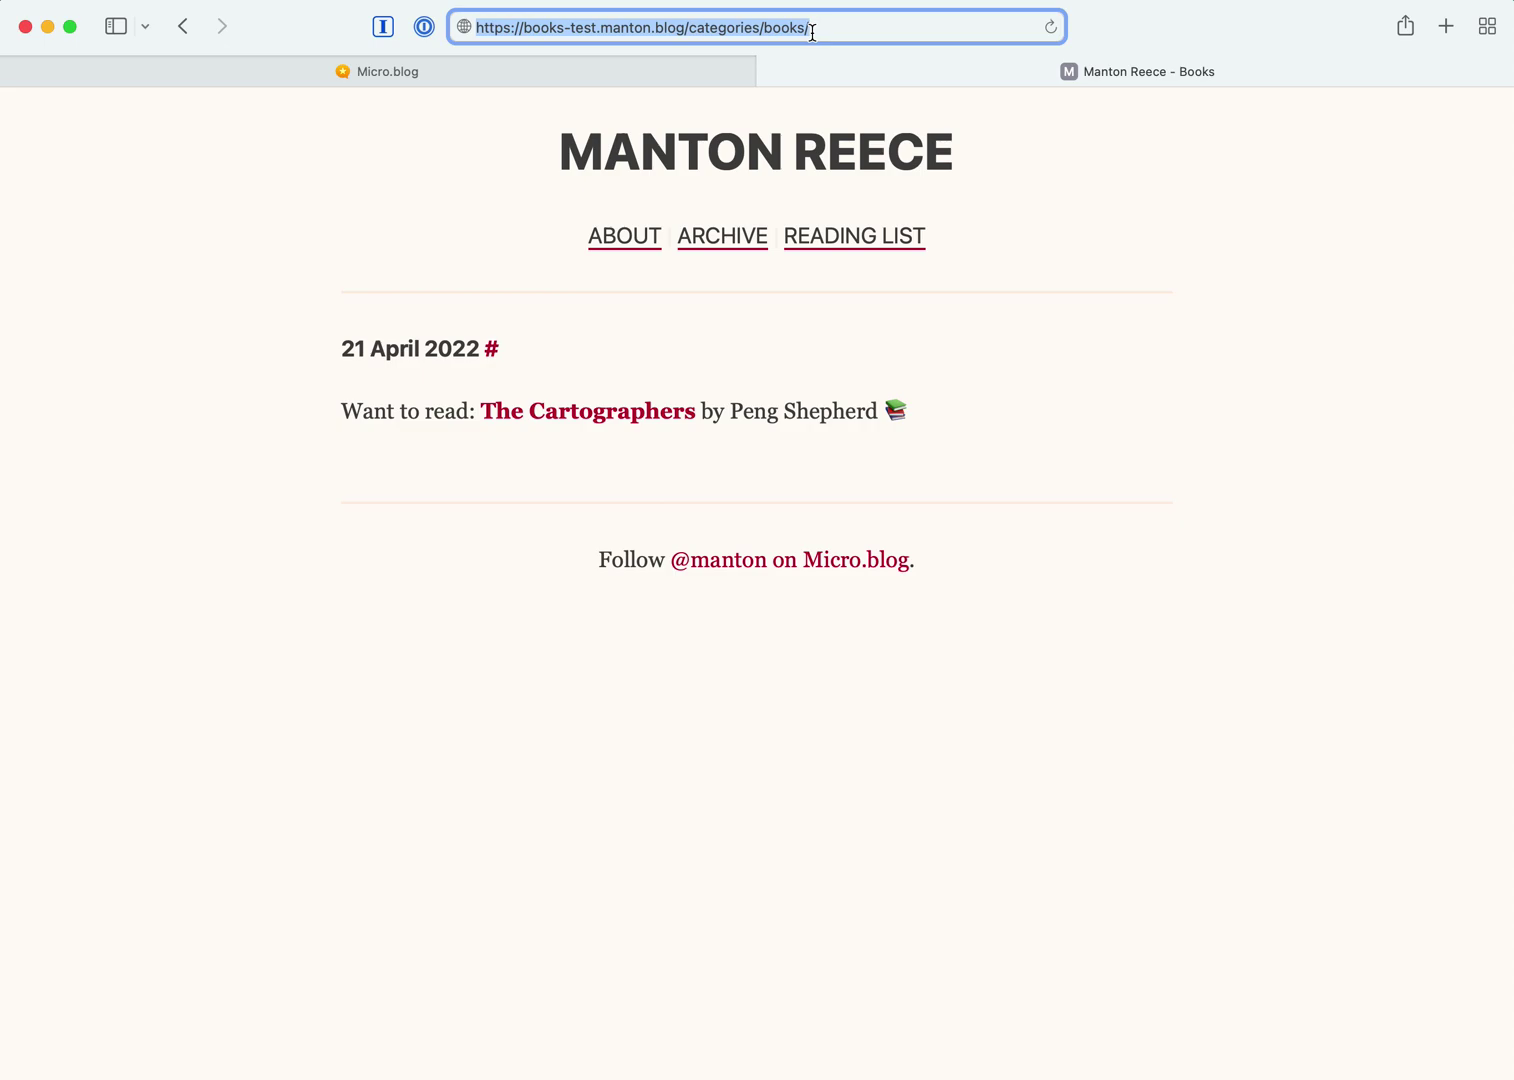
{"action": "left_click", "coordinate": [497, 194]}
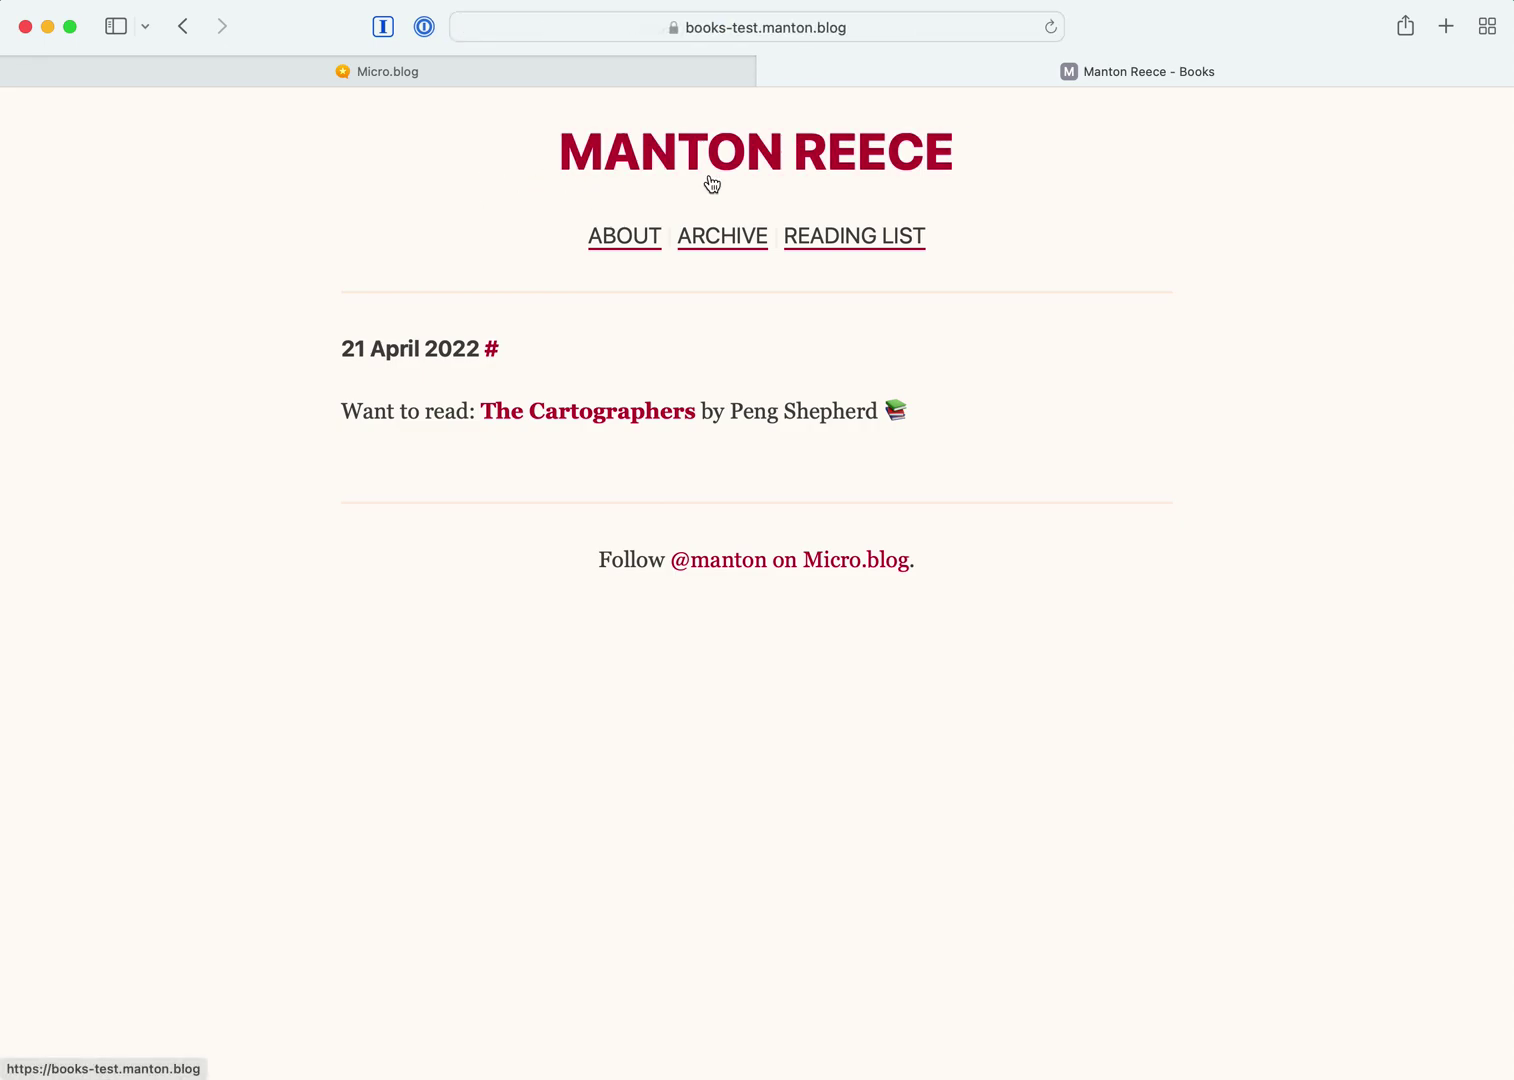
Step: Create a 'Books' page whose body is the Books category address, kept in navigation
{"action": "left_click", "coordinate": [477, 70]}
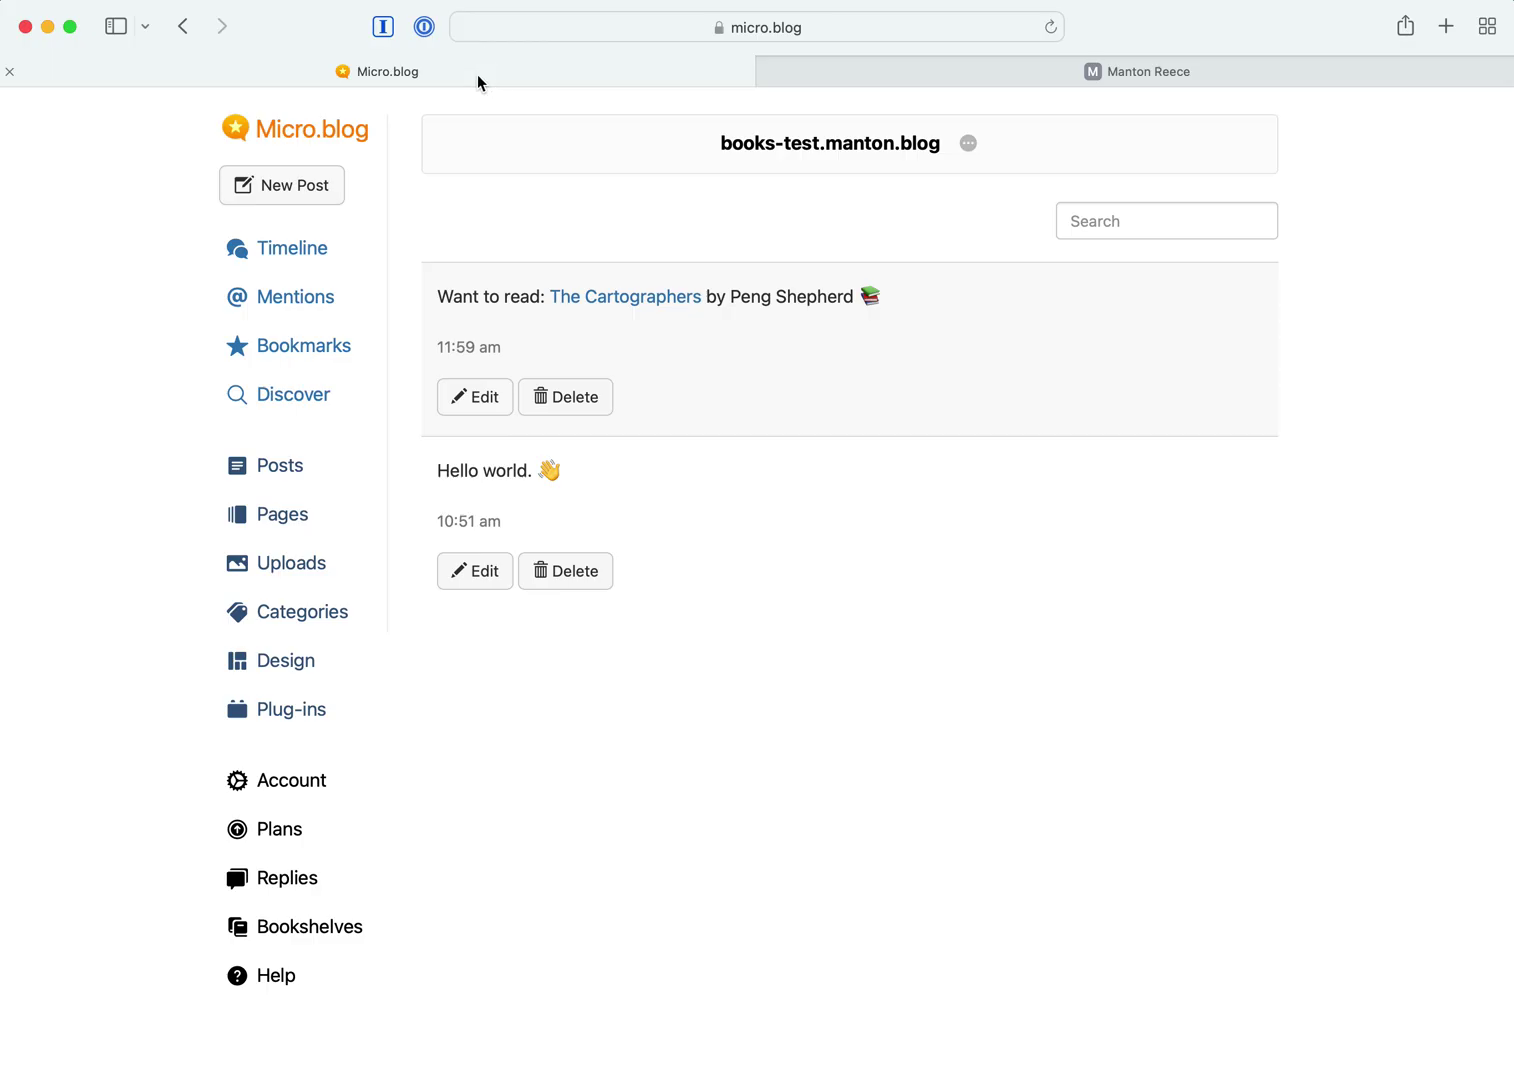
{"action": "left_click", "coordinate": [283, 518]}
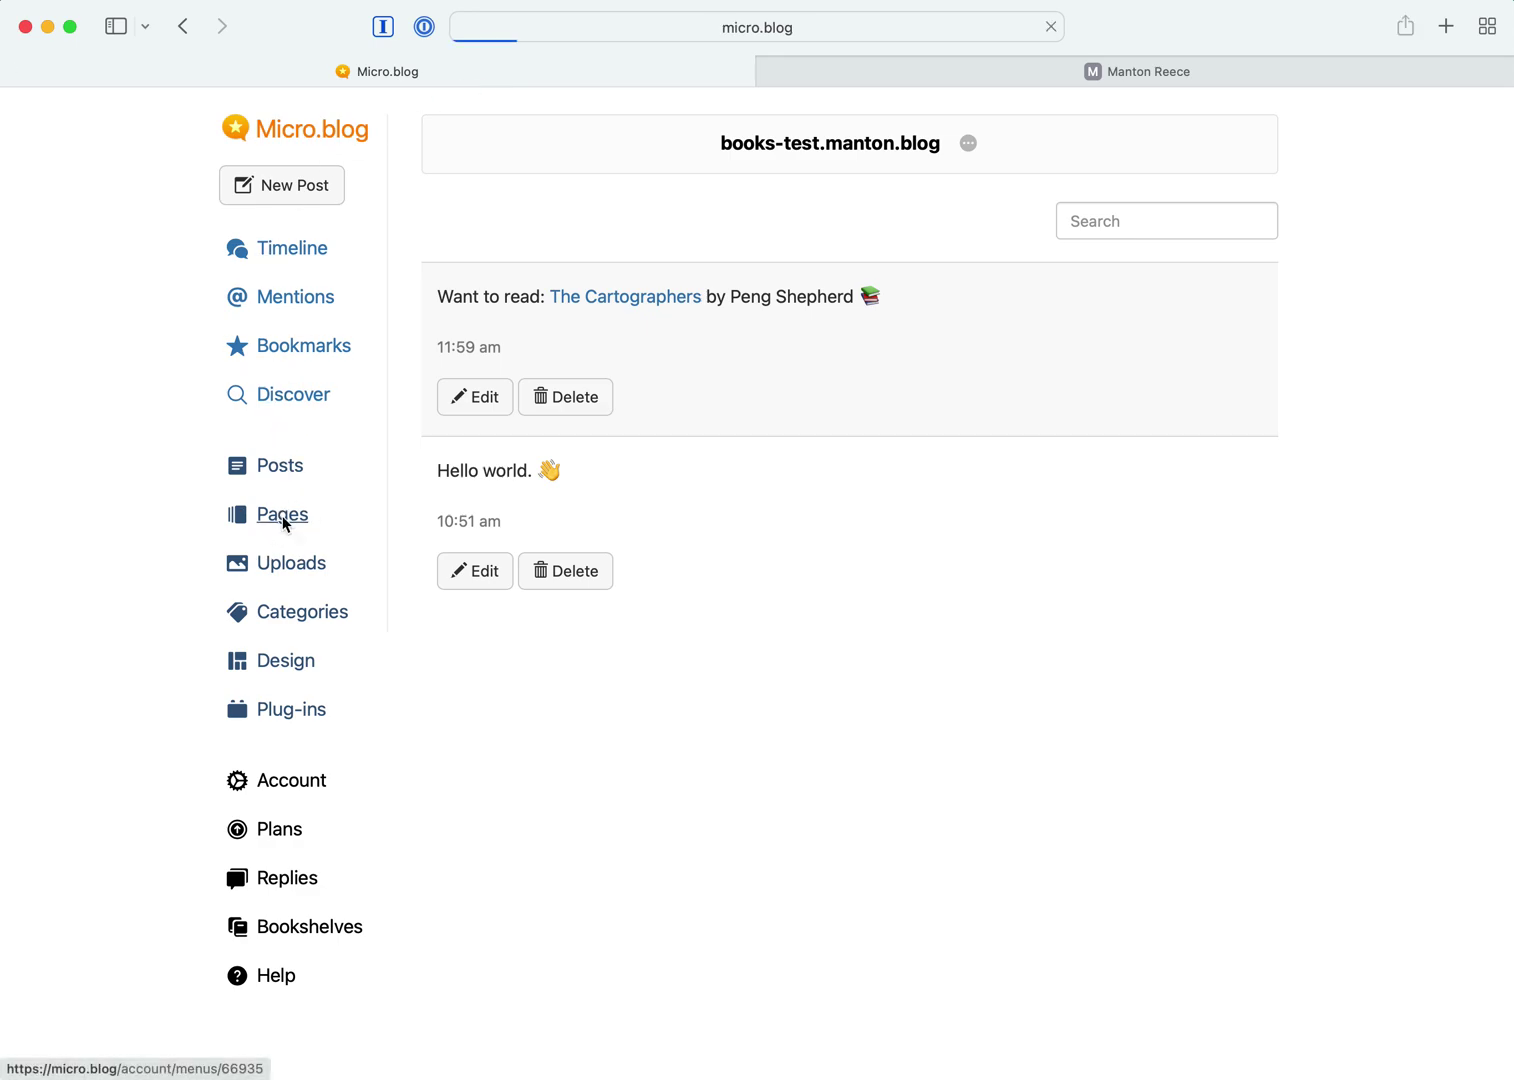
{"action": "left_click", "coordinate": [914, 227]}
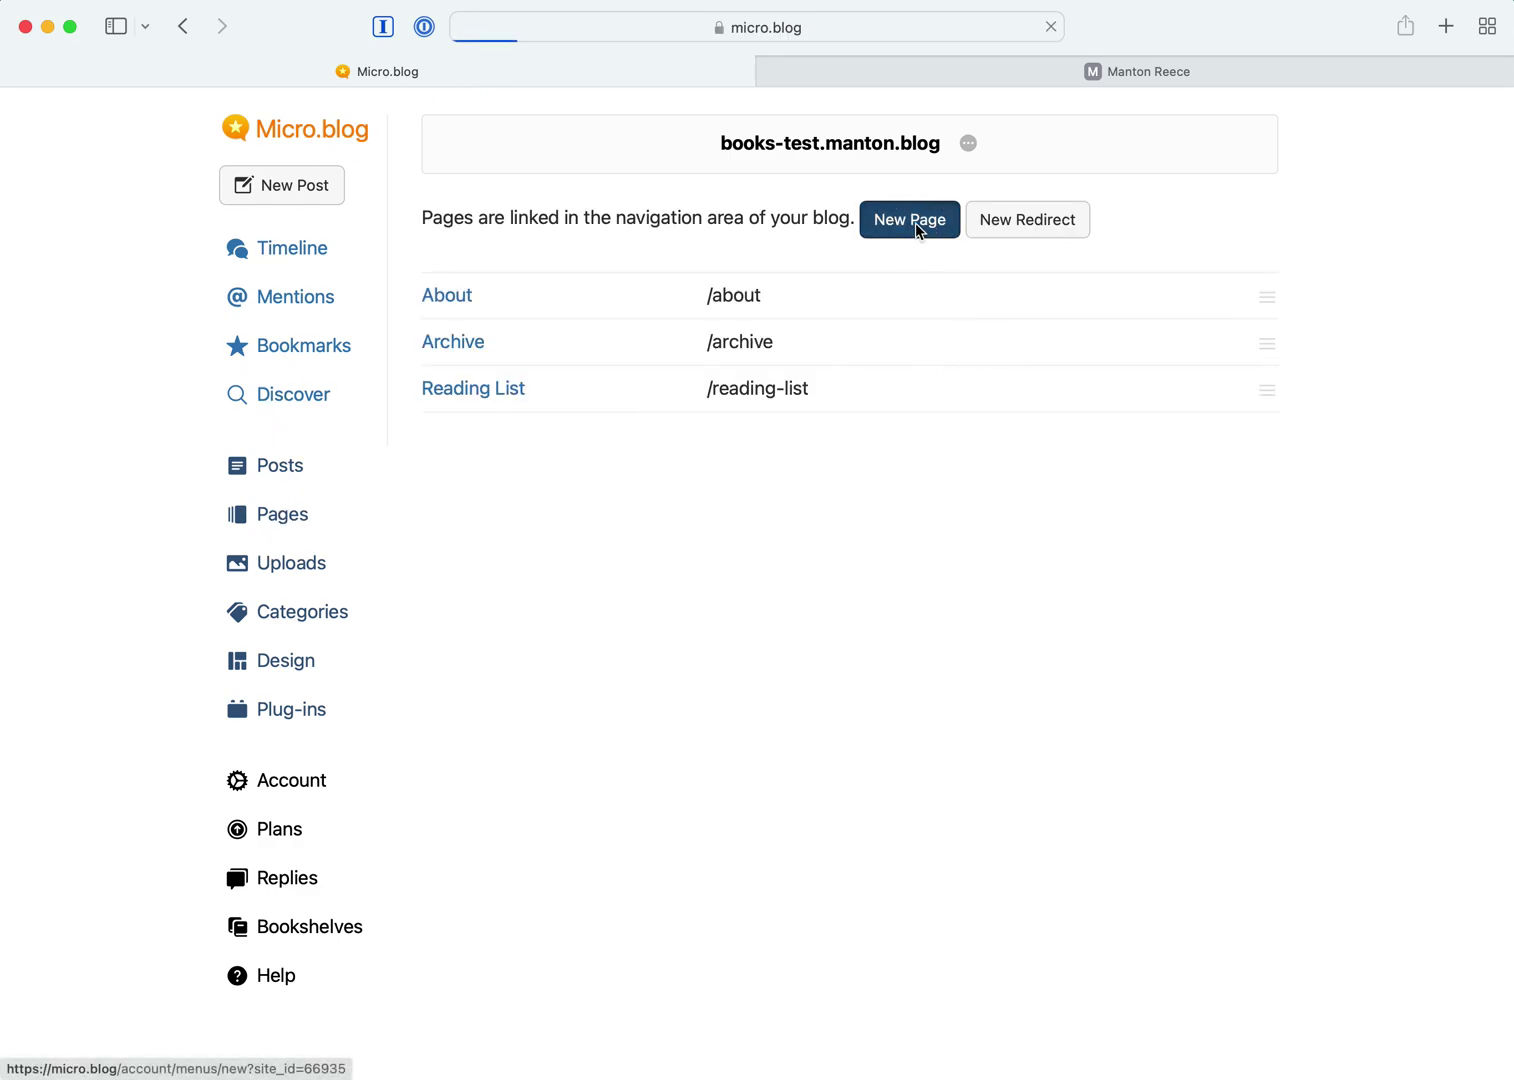
{"action": "left_click", "coordinate": [730, 132]}
{"action": "type", "text": "Books"}
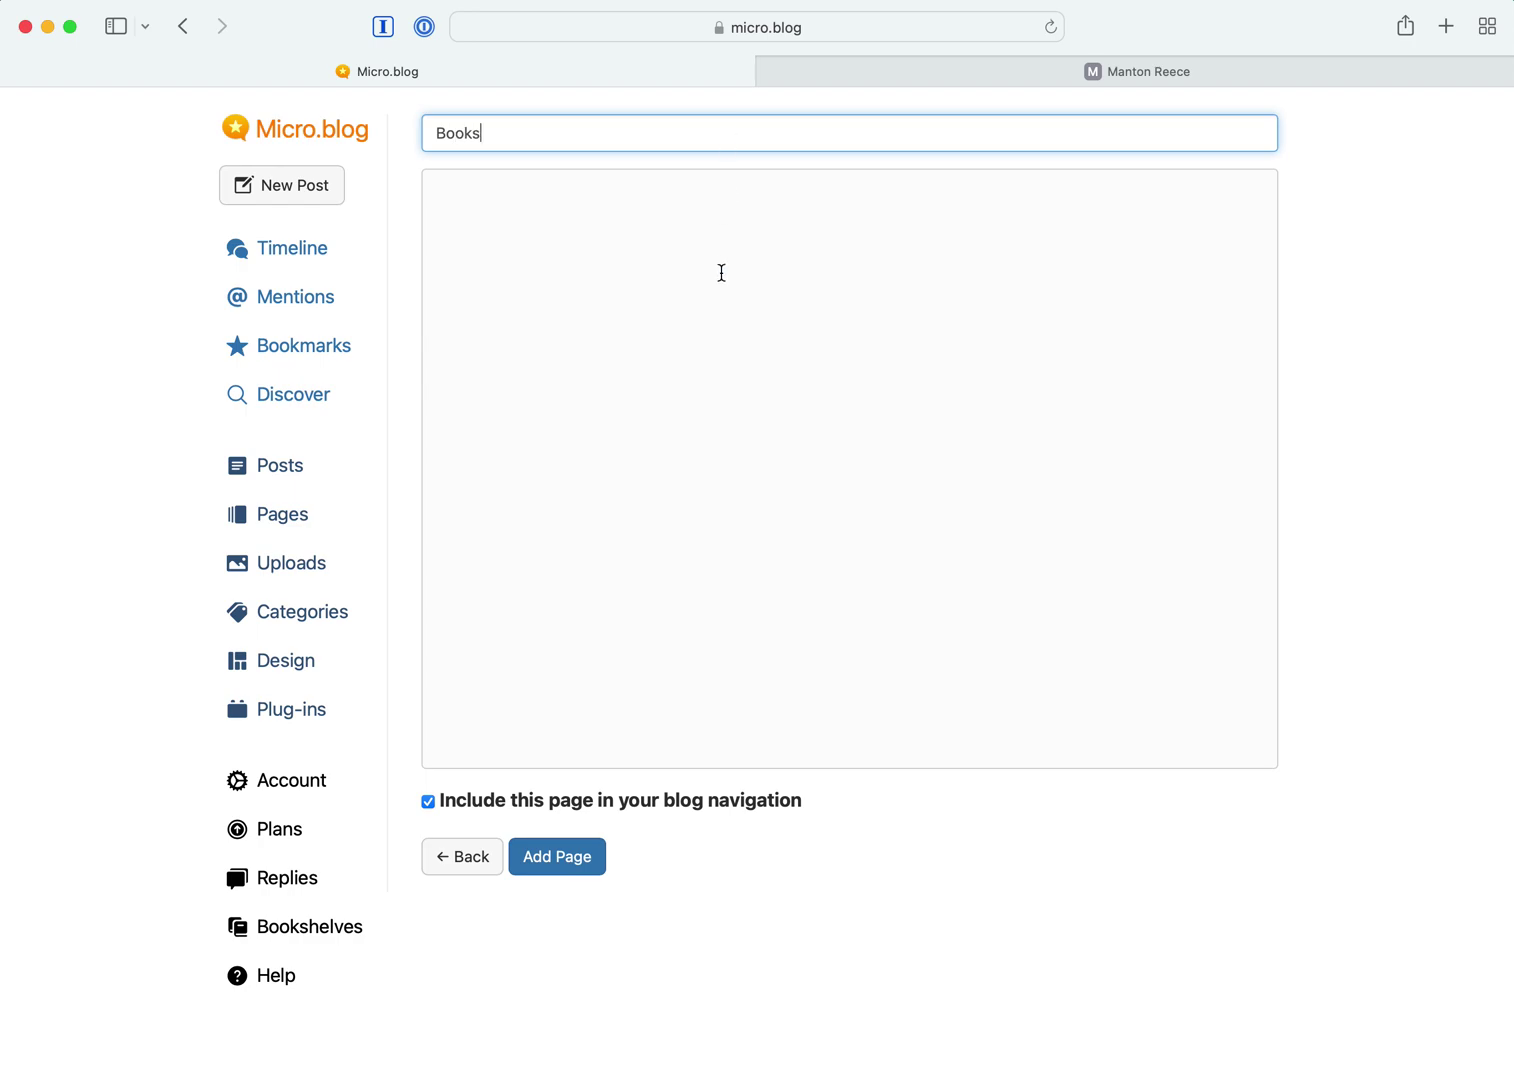
{"action": "left_click", "coordinate": [721, 272]}
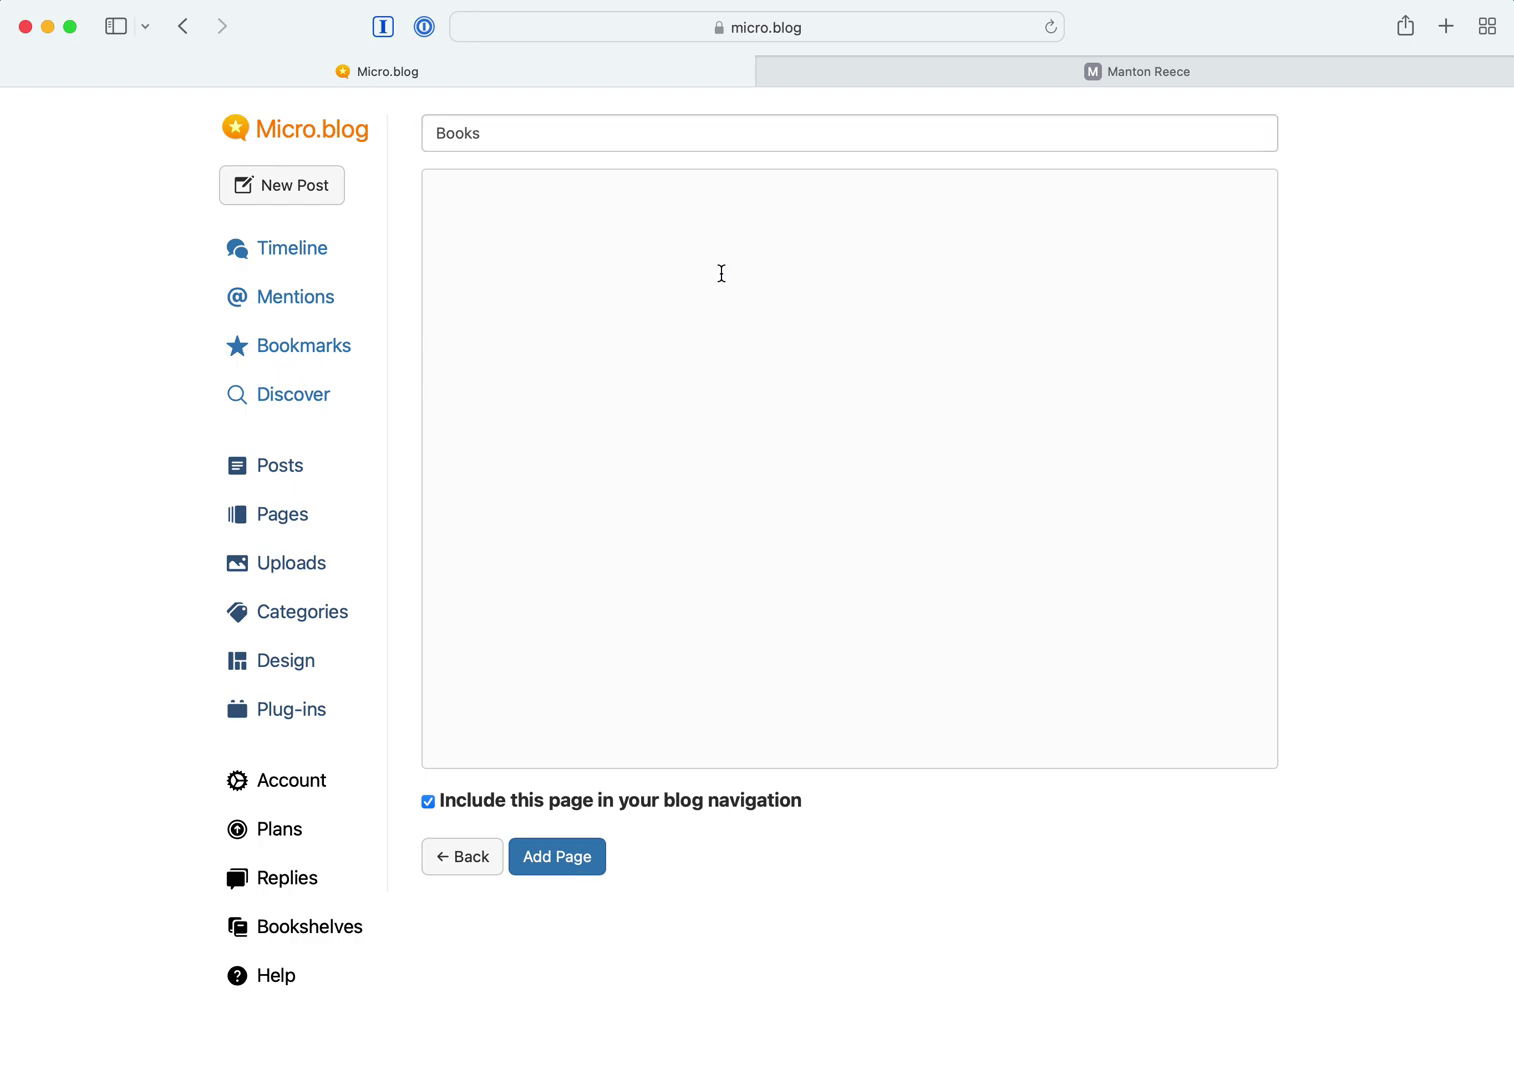
{"action": "type", "text": "https://books-test.manton.blog/categories/books/"}
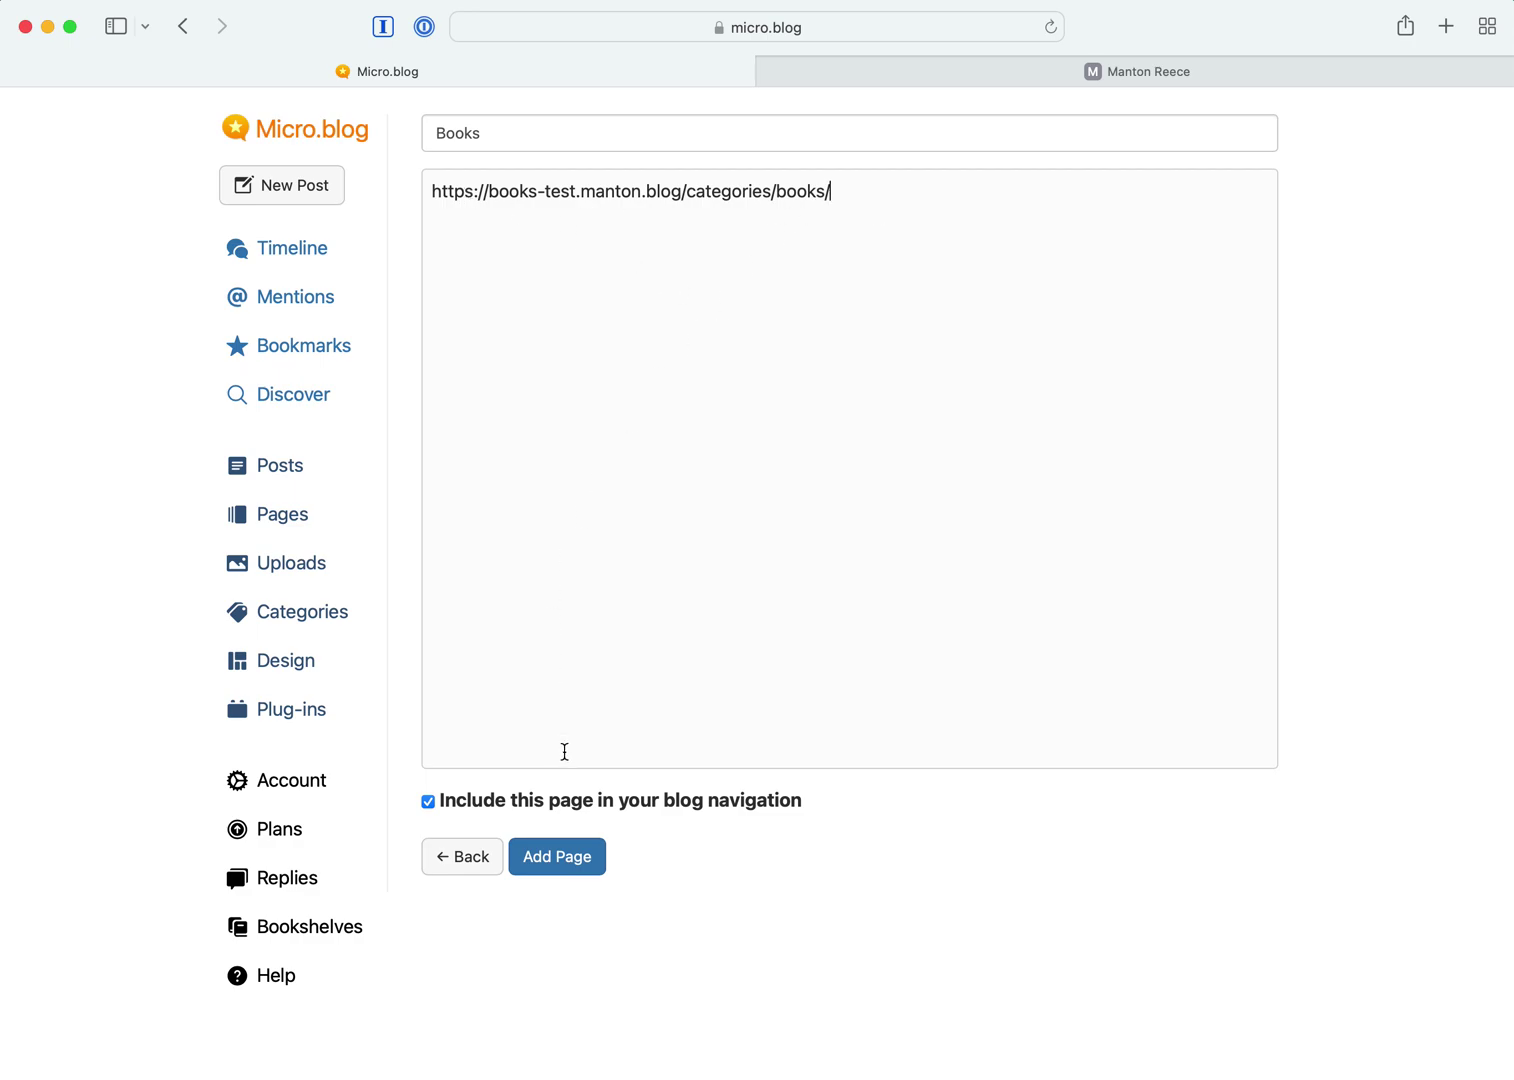
{"action": "left_click", "coordinate": [493, 803]}
{"action": "left_click", "coordinate": [496, 803]}
{"action": "left_click", "coordinate": [558, 858]}
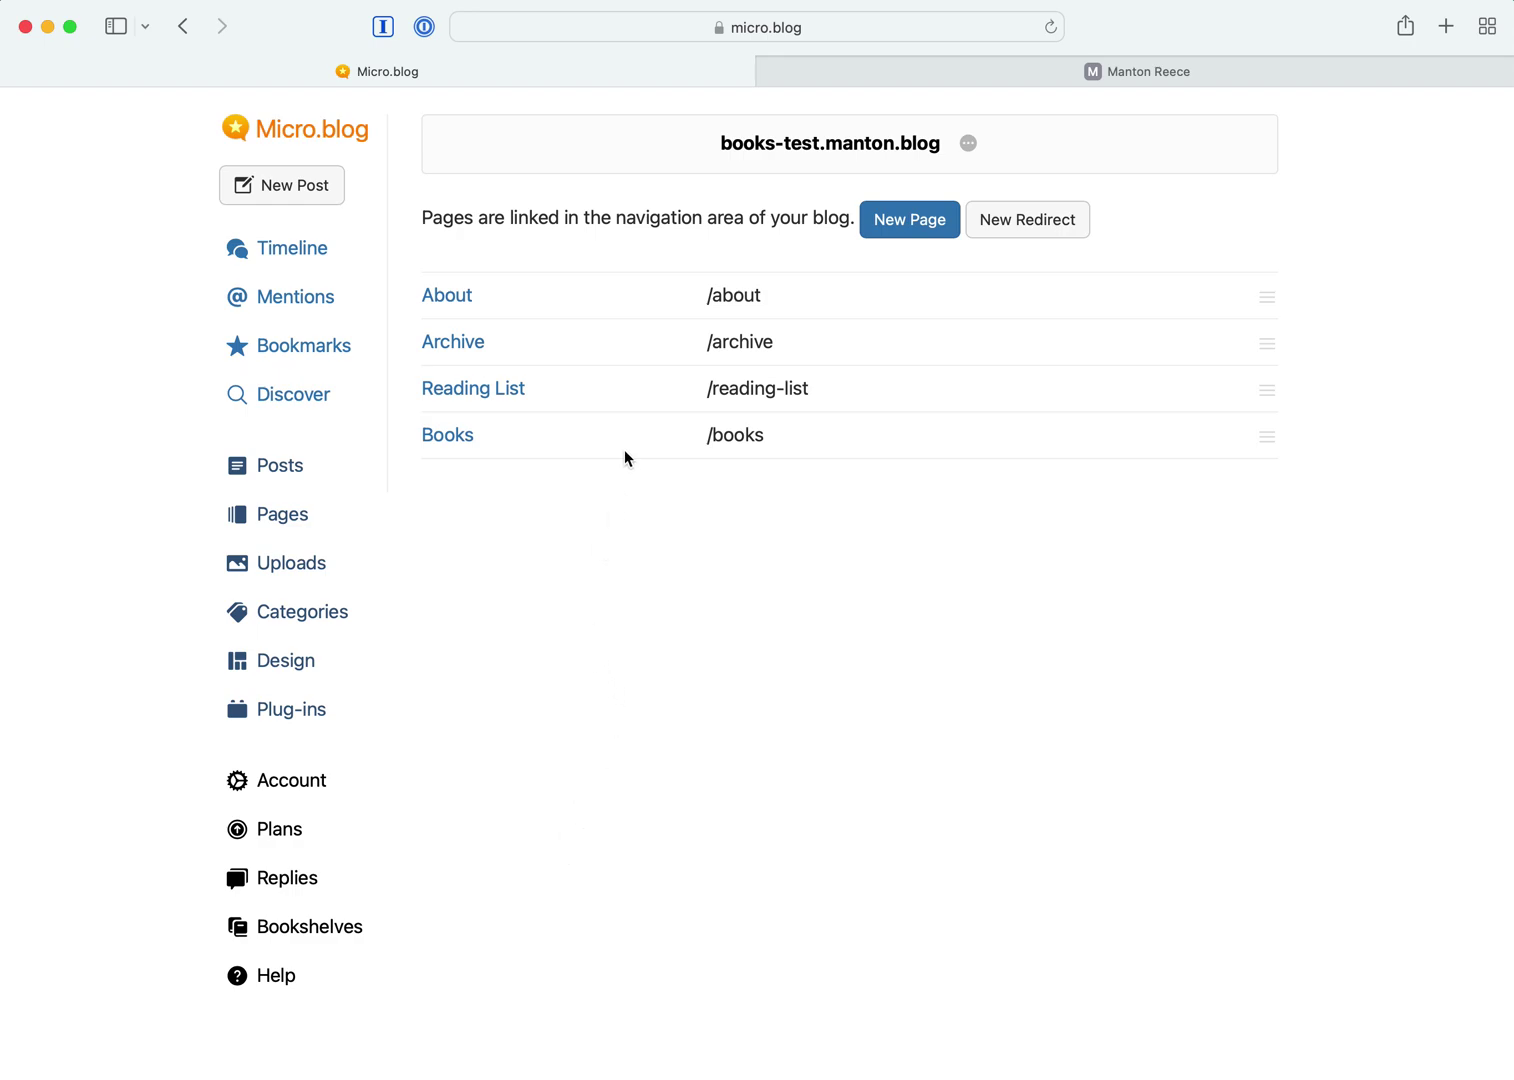
Step: Reload the blog and check that the BOOKS nav link lists only the Cartographers post
{"action": "left_click", "coordinate": [995, 70]}
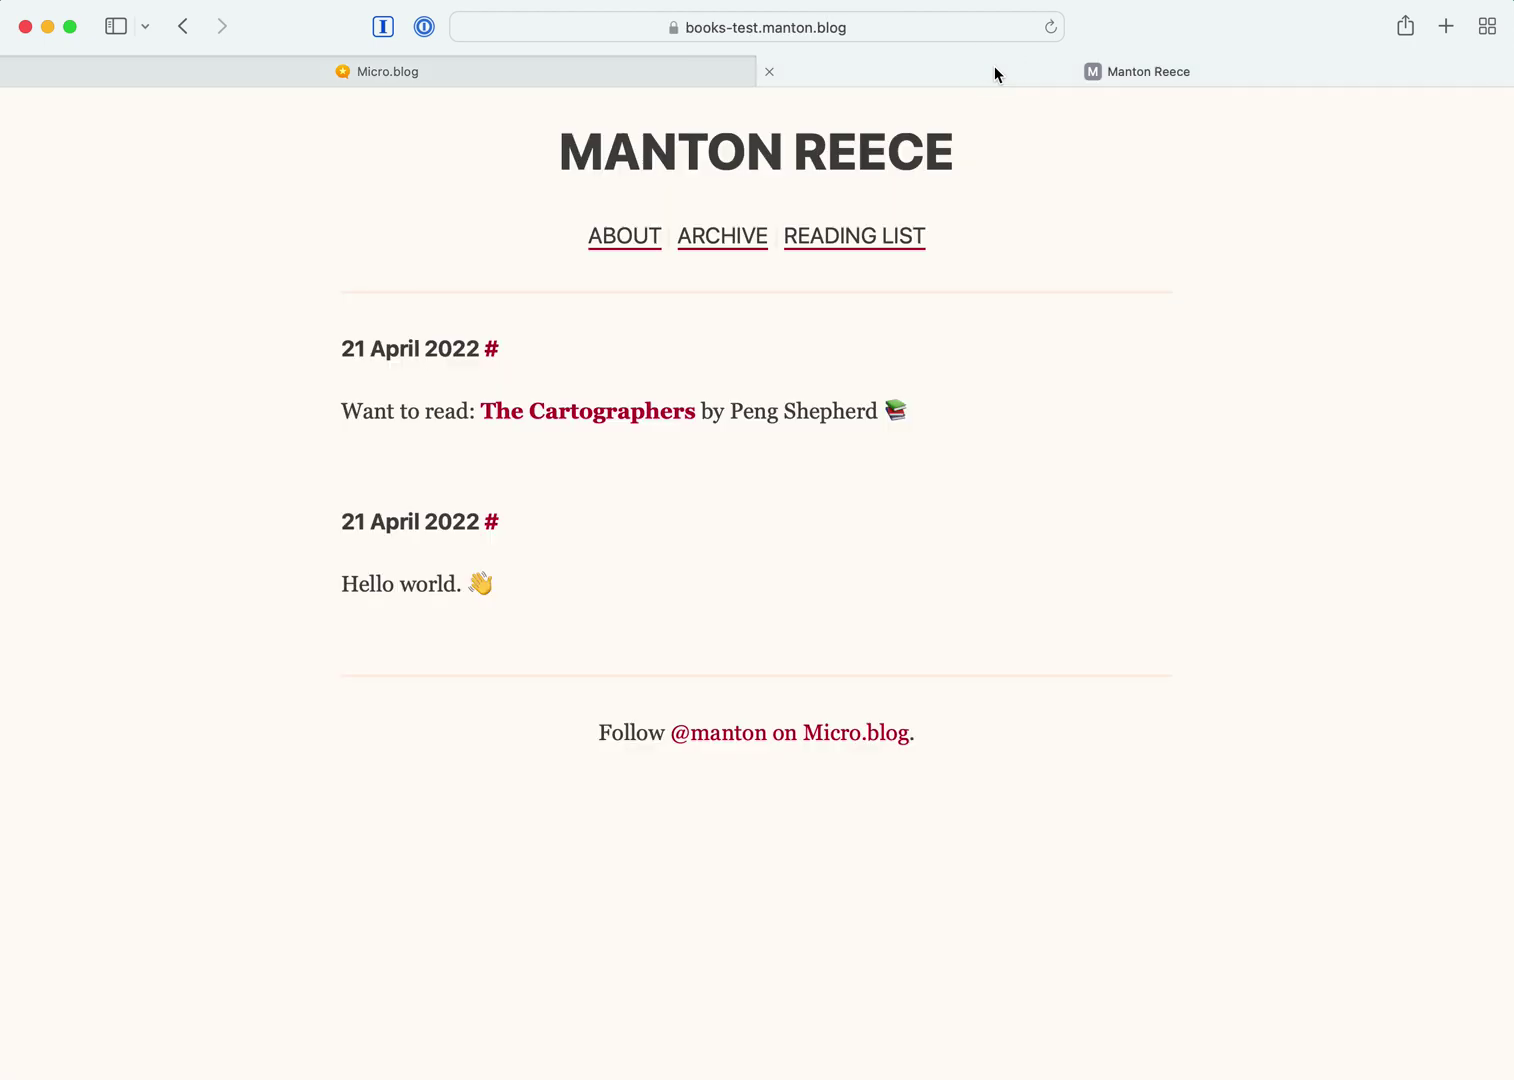
{"action": "left_click", "coordinate": [1050, 28]}
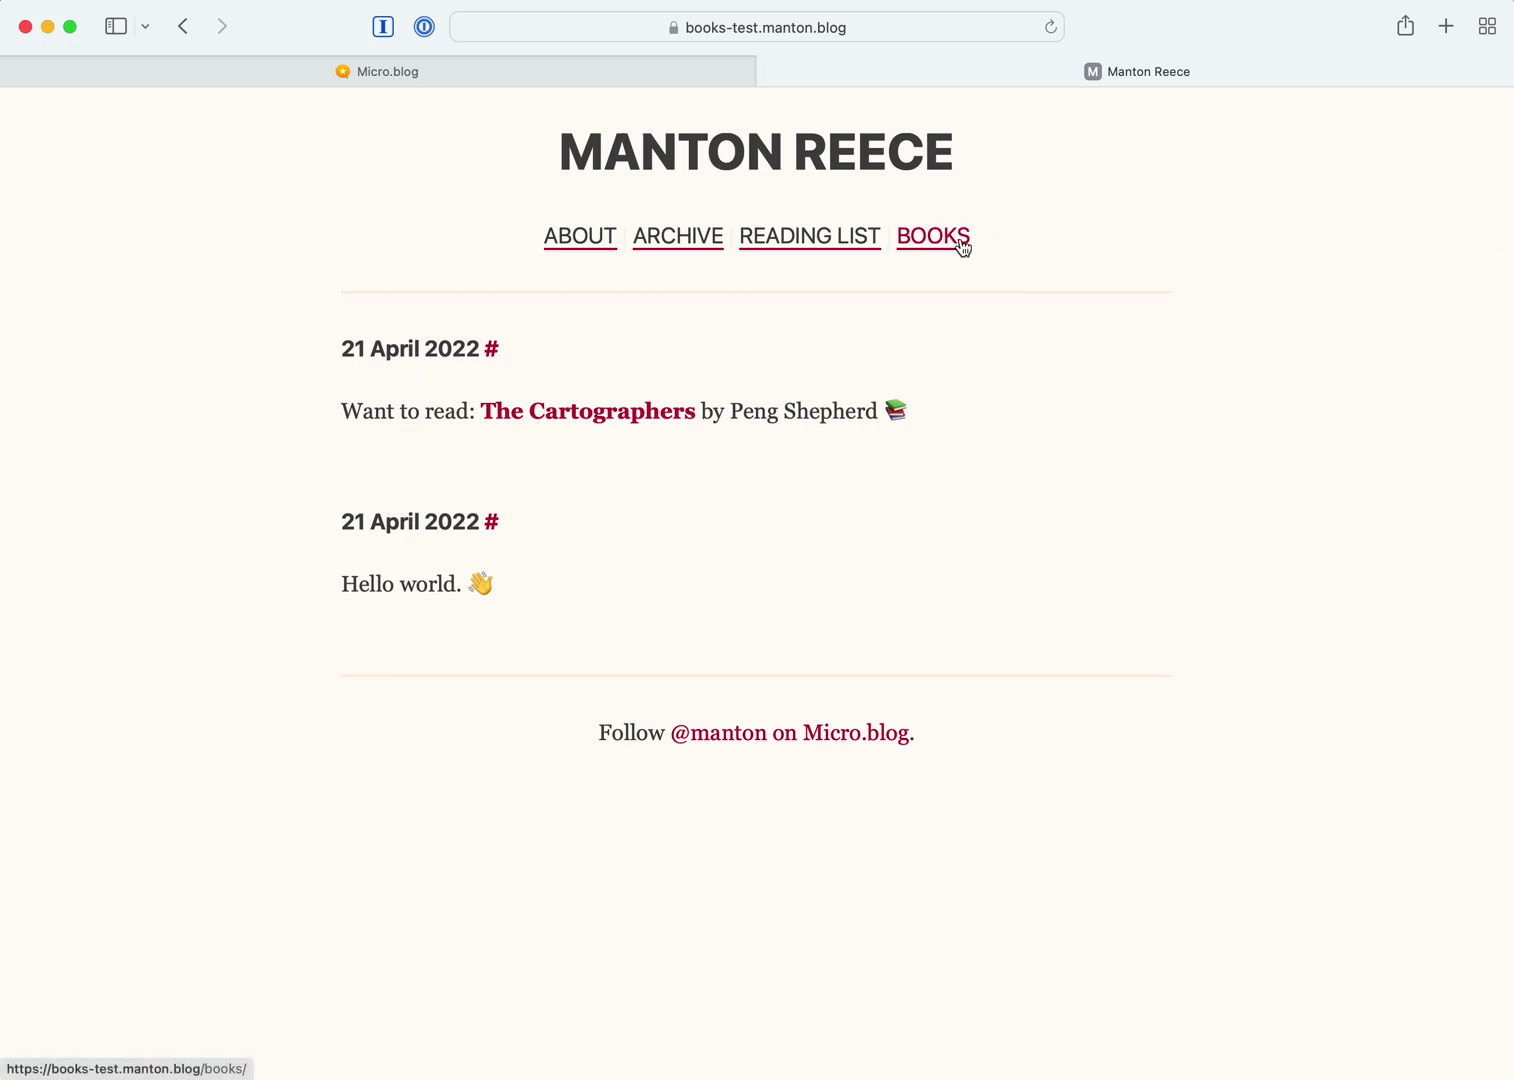
{"action": "left_click", "coordinate": [933, 240]}
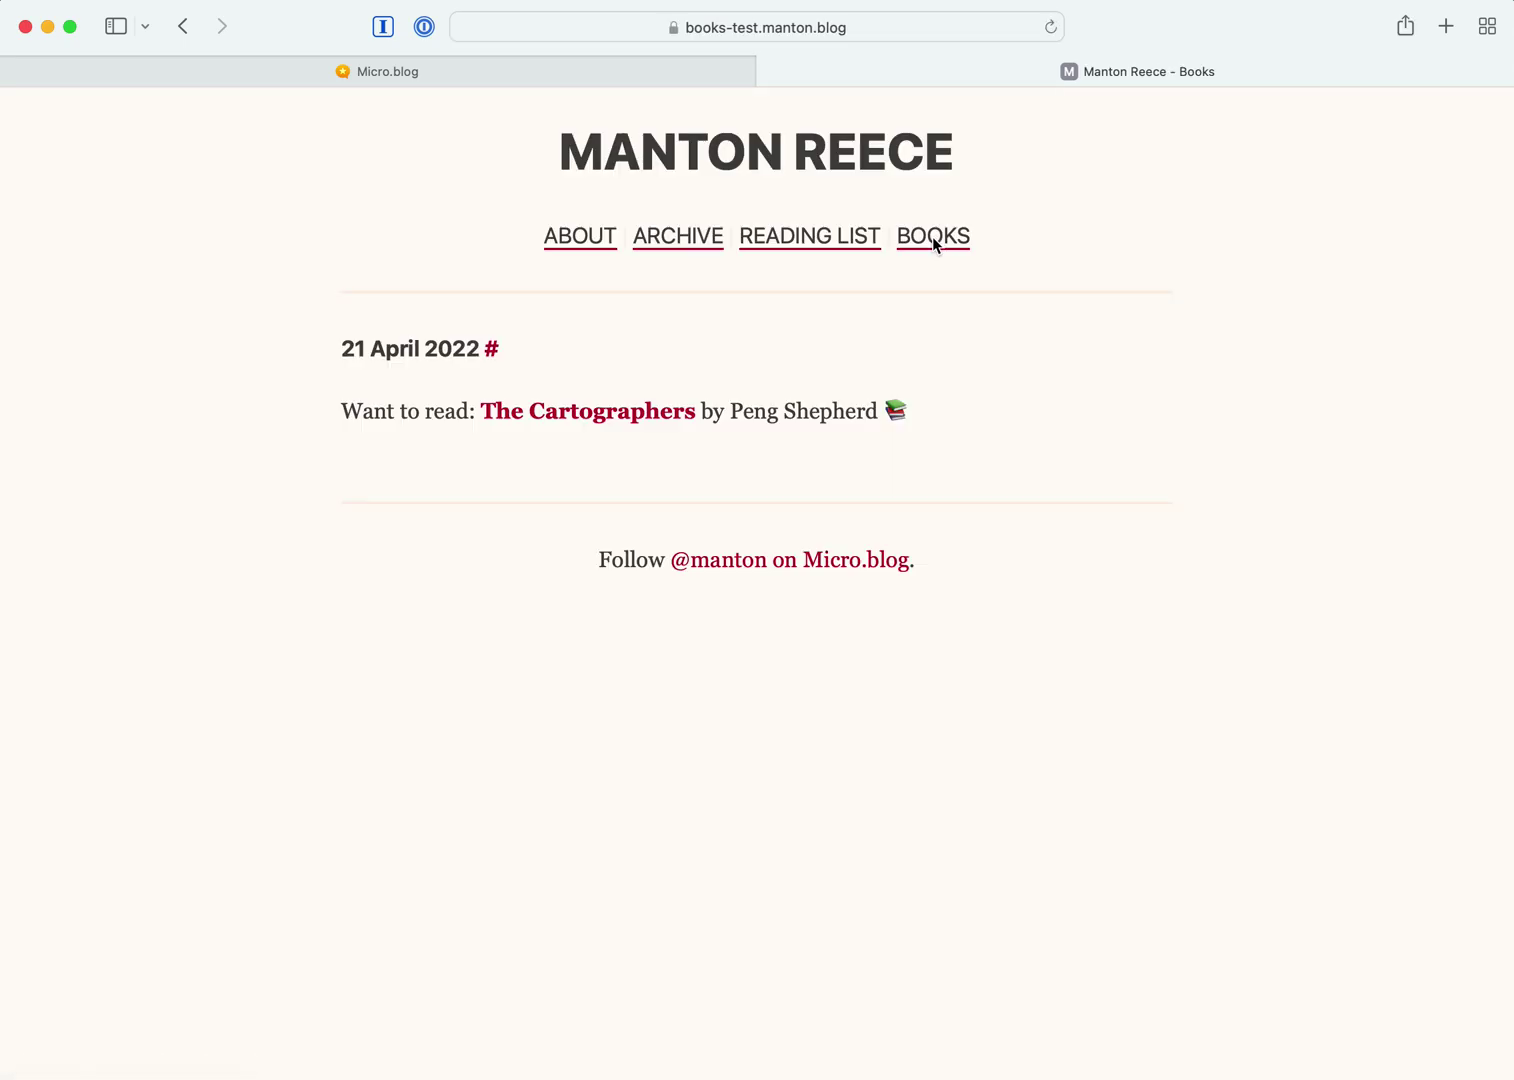
{"action": "left_click_drag", "start_coordinate": [629, 312], "coordinate": [813, 430]}
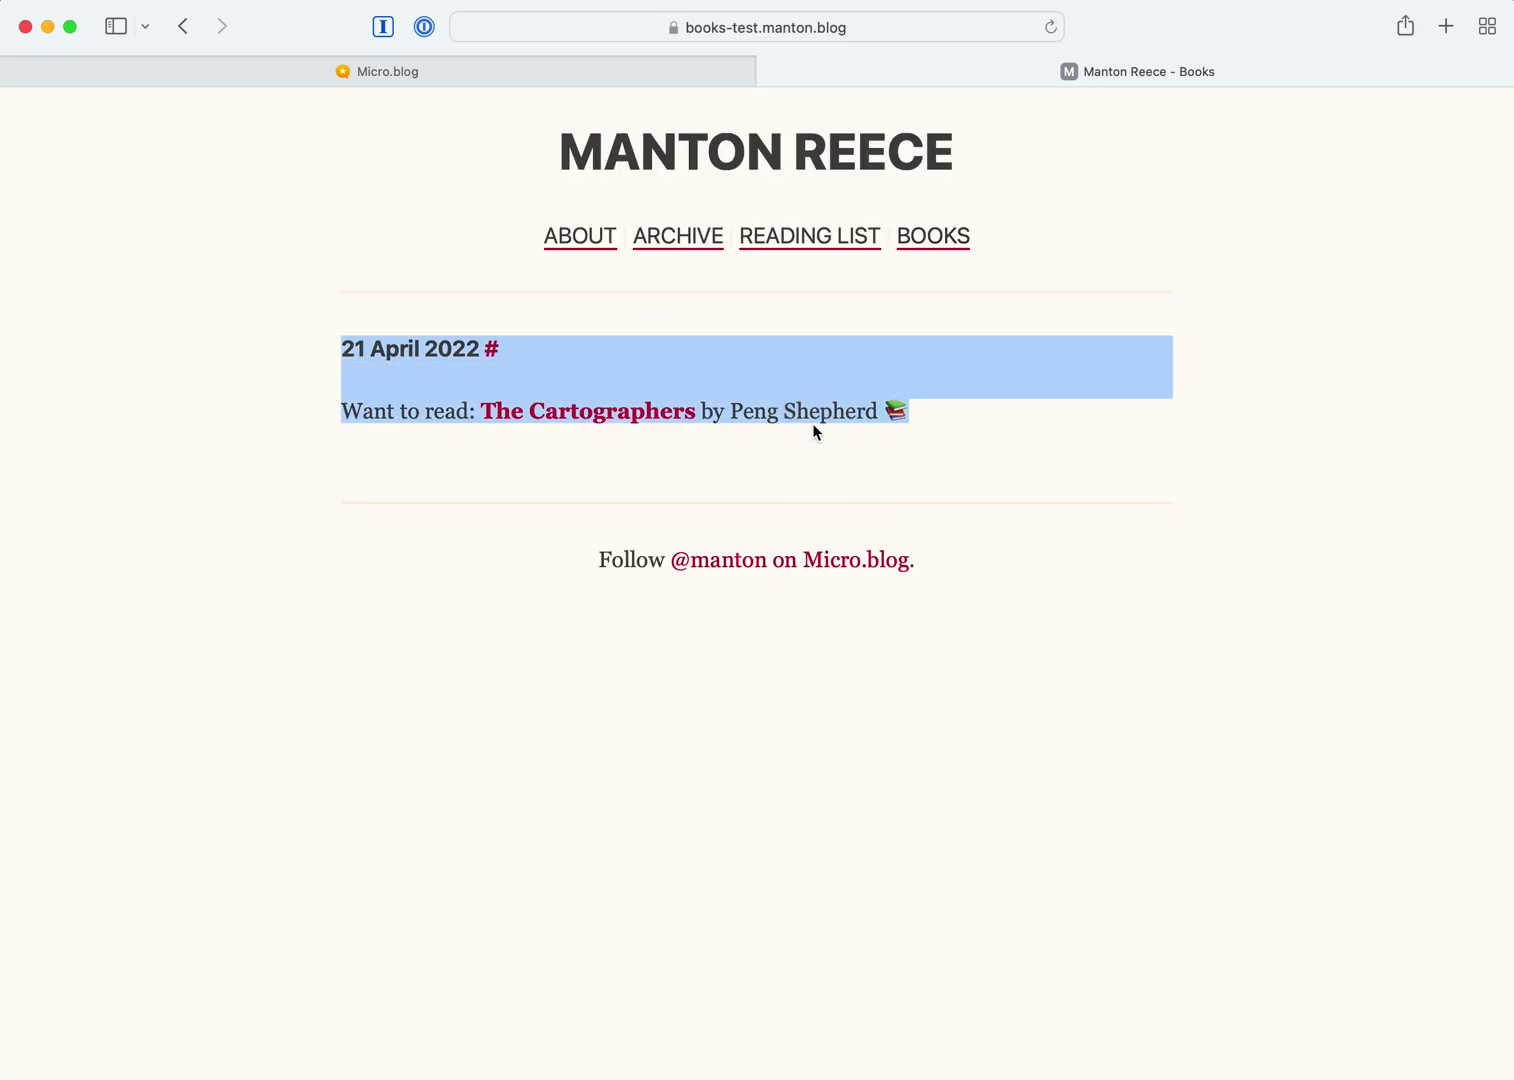
{"action": "left_click", "coordinate": [813, 430]}
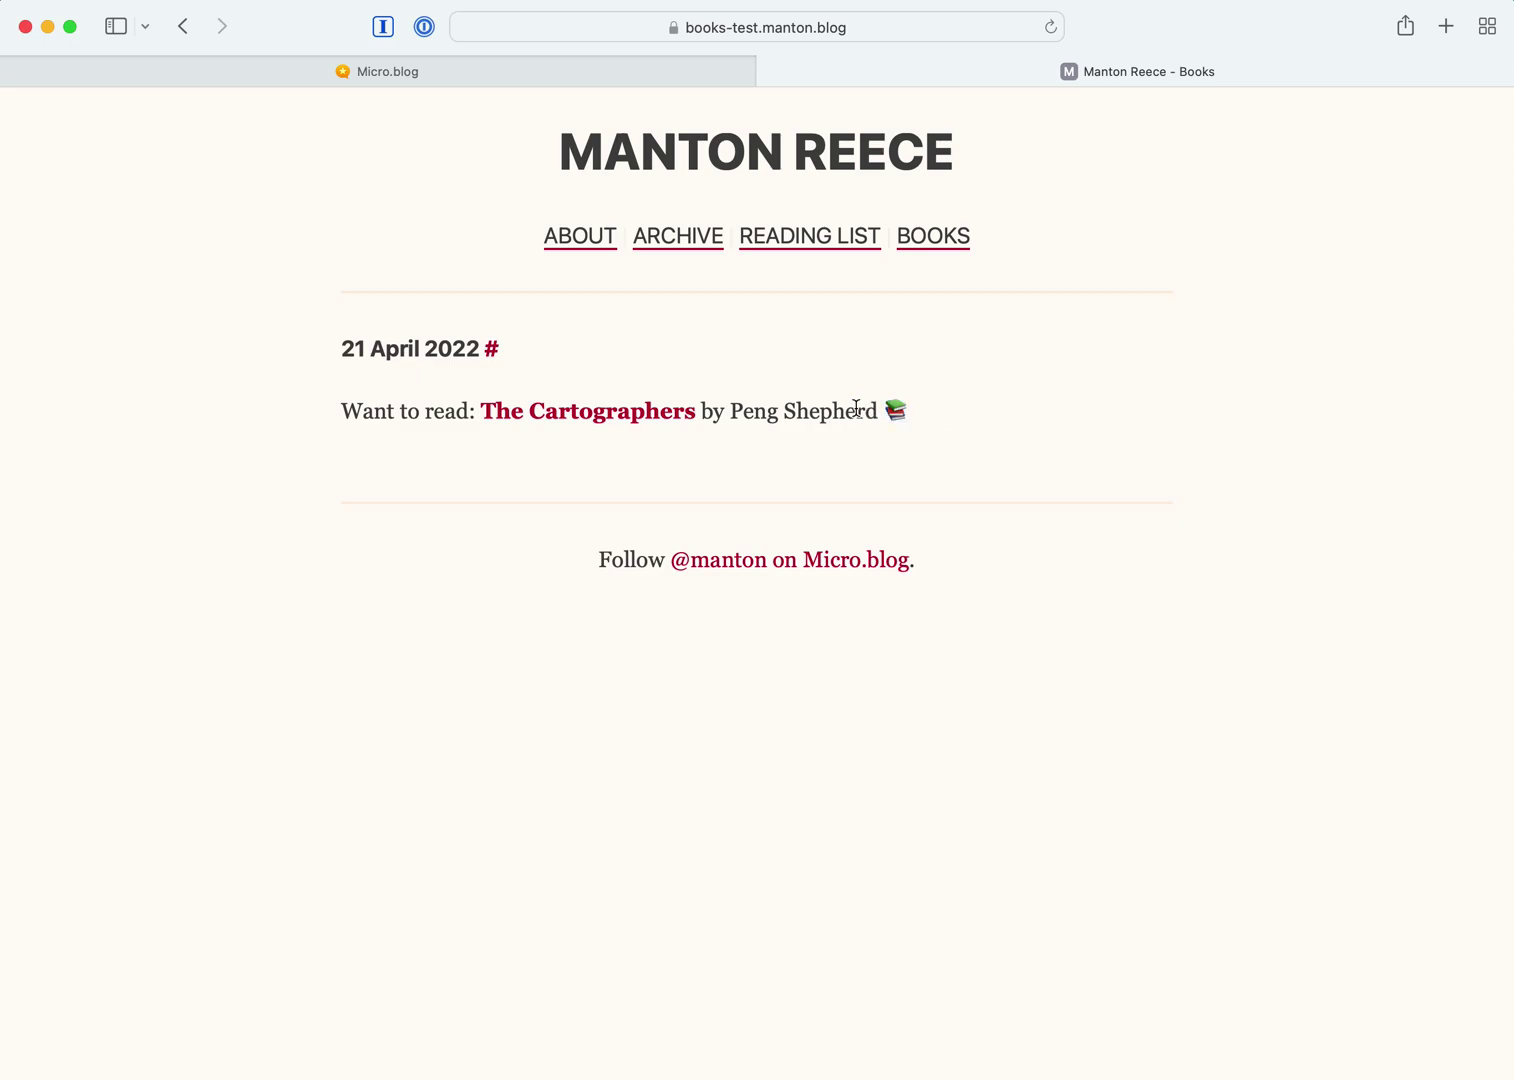
{"action": "left_click", "coordinate": [786, 148]}
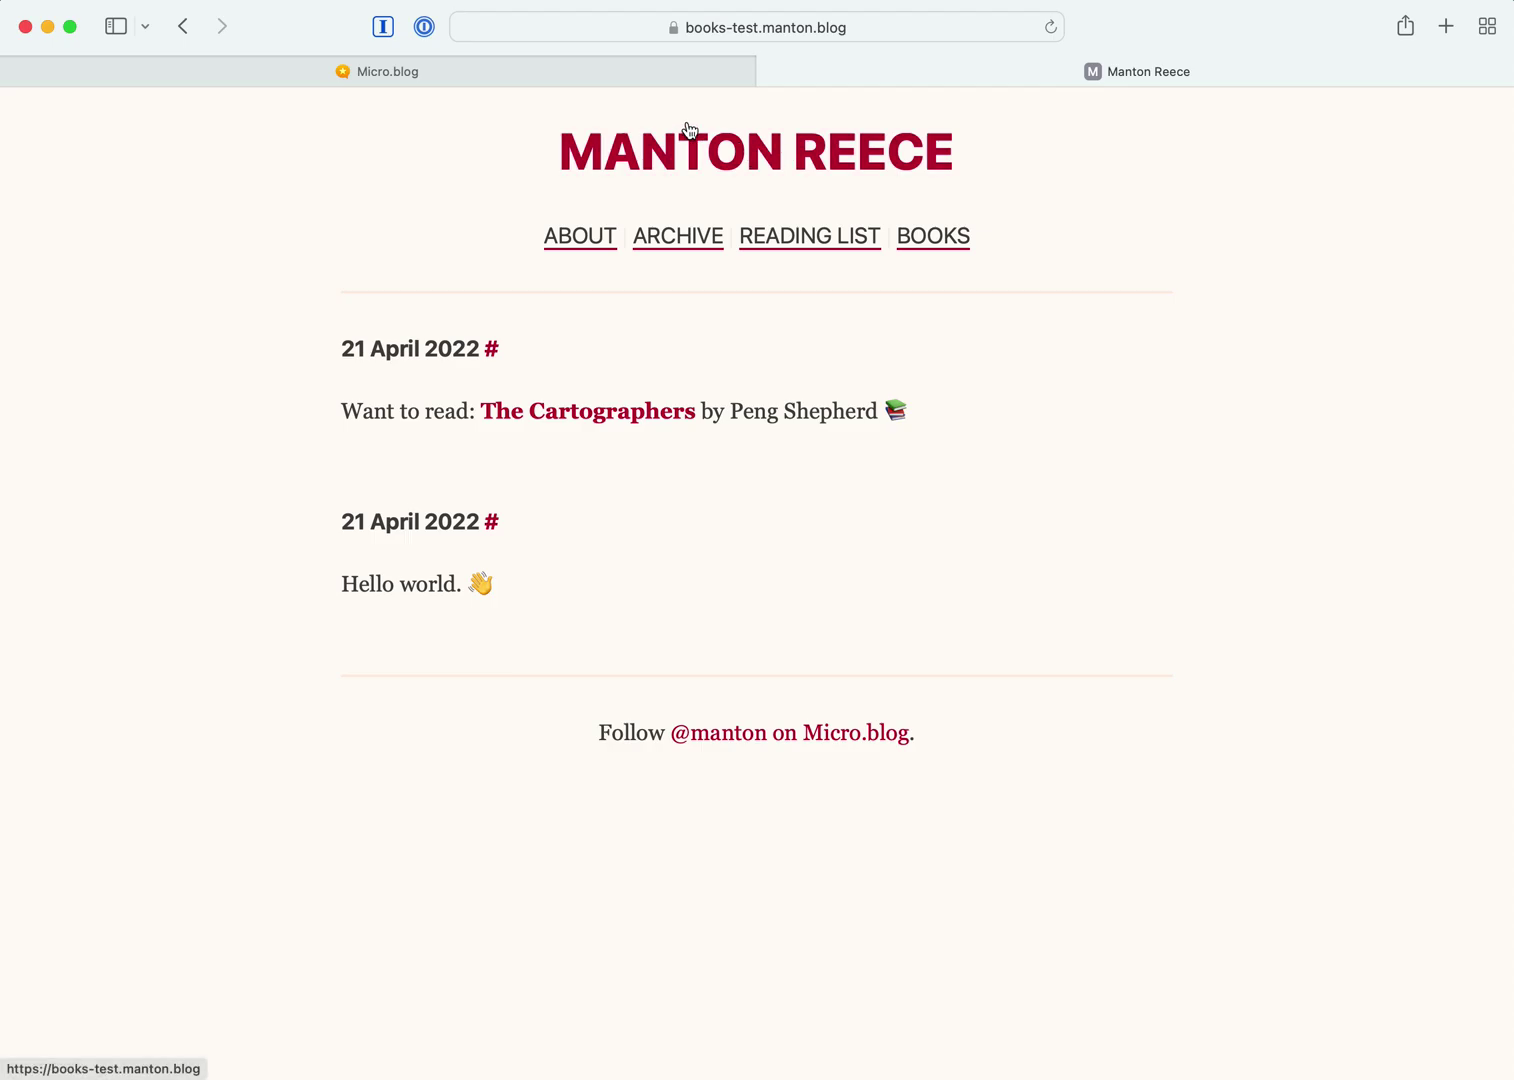
{"action": "left_click", "coordinate": [643, 72]}
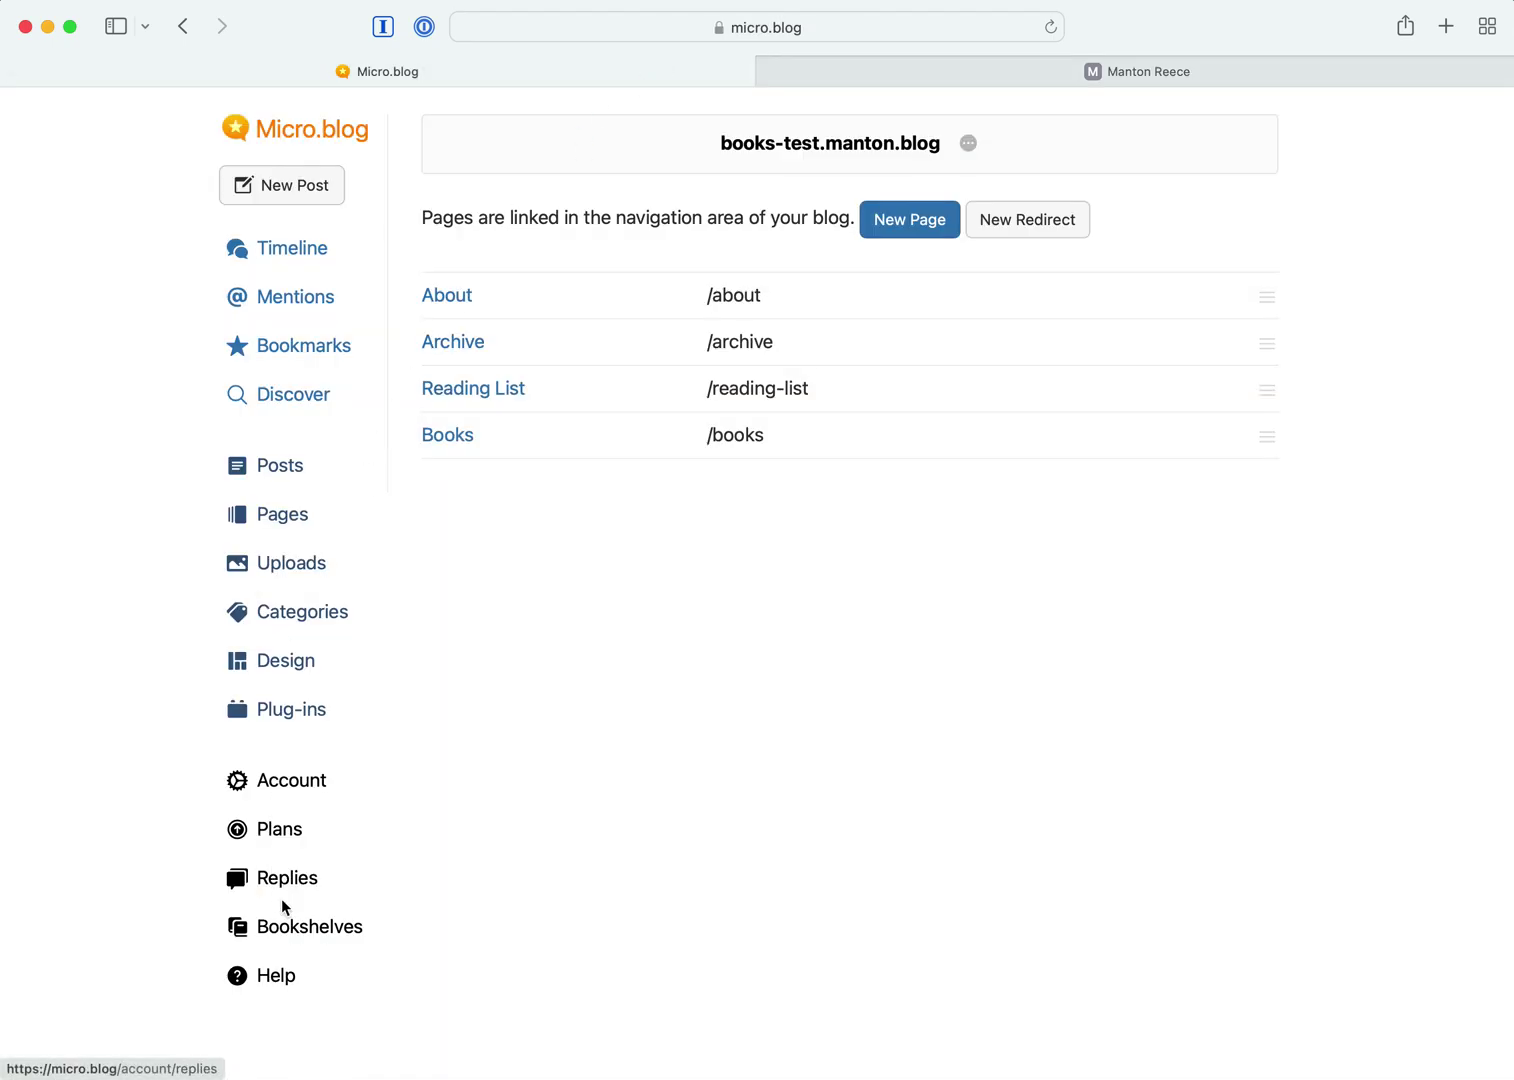
Step: View the Bookshelves overview and its Goodreads import page, then return to the shelves
{"action": "left_click", "coordinate": [288, 934]}
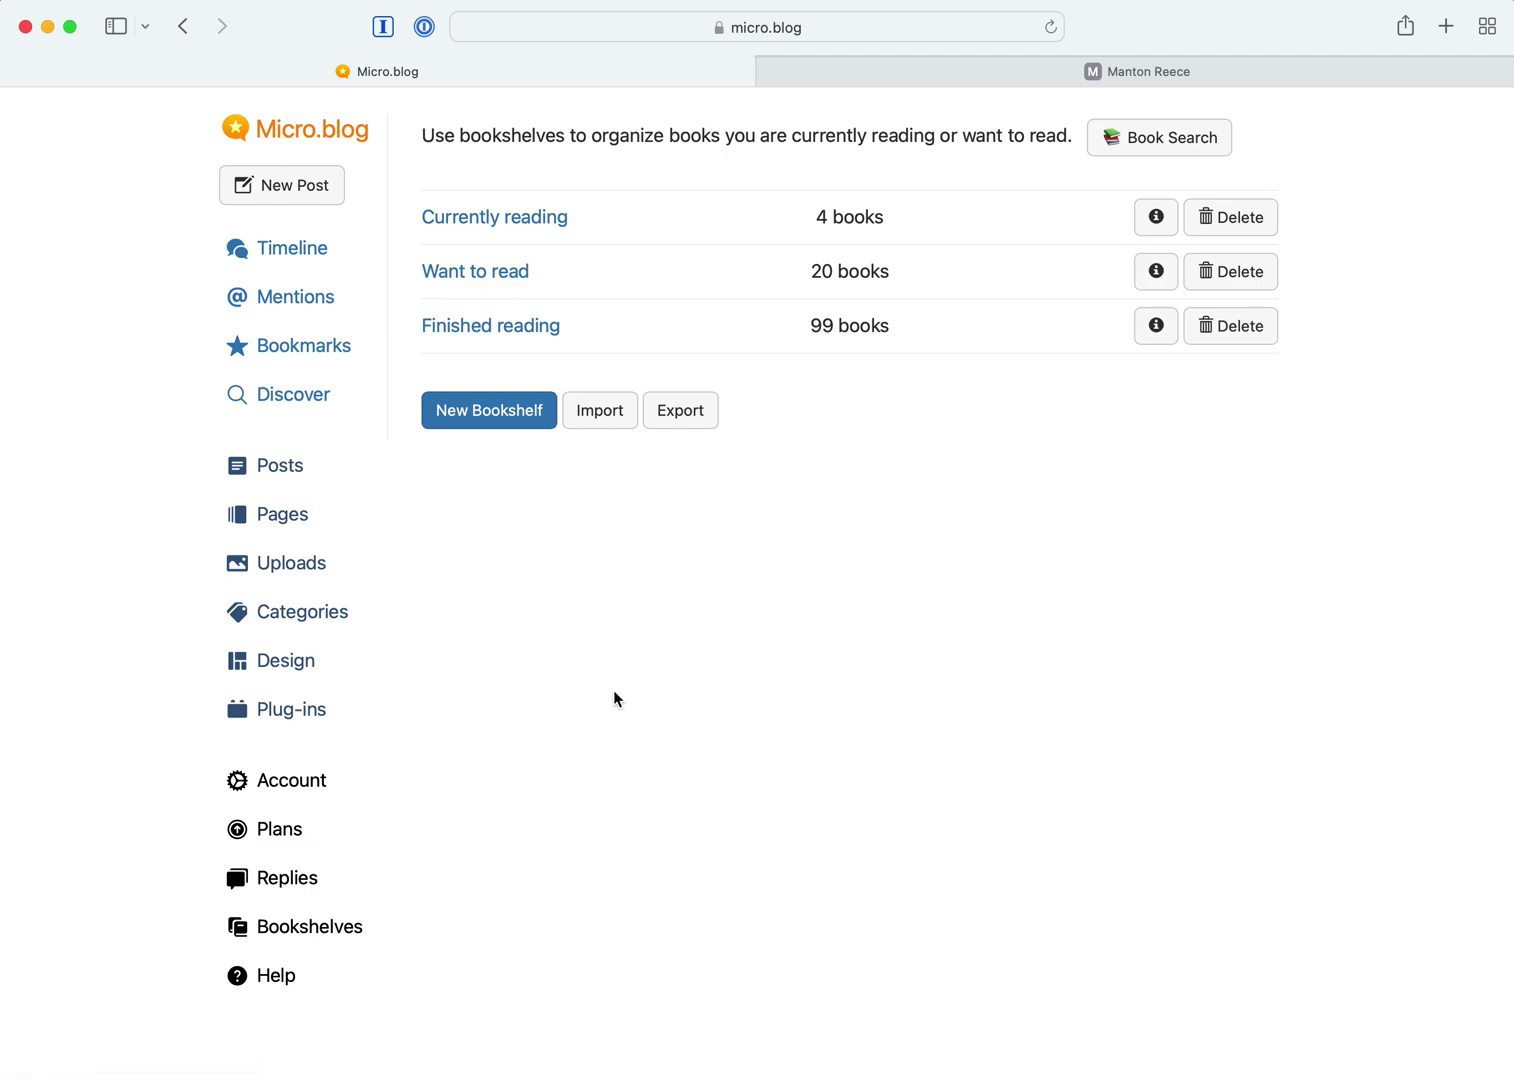
{"action": "left_click", "coordinate": [606, 420]}
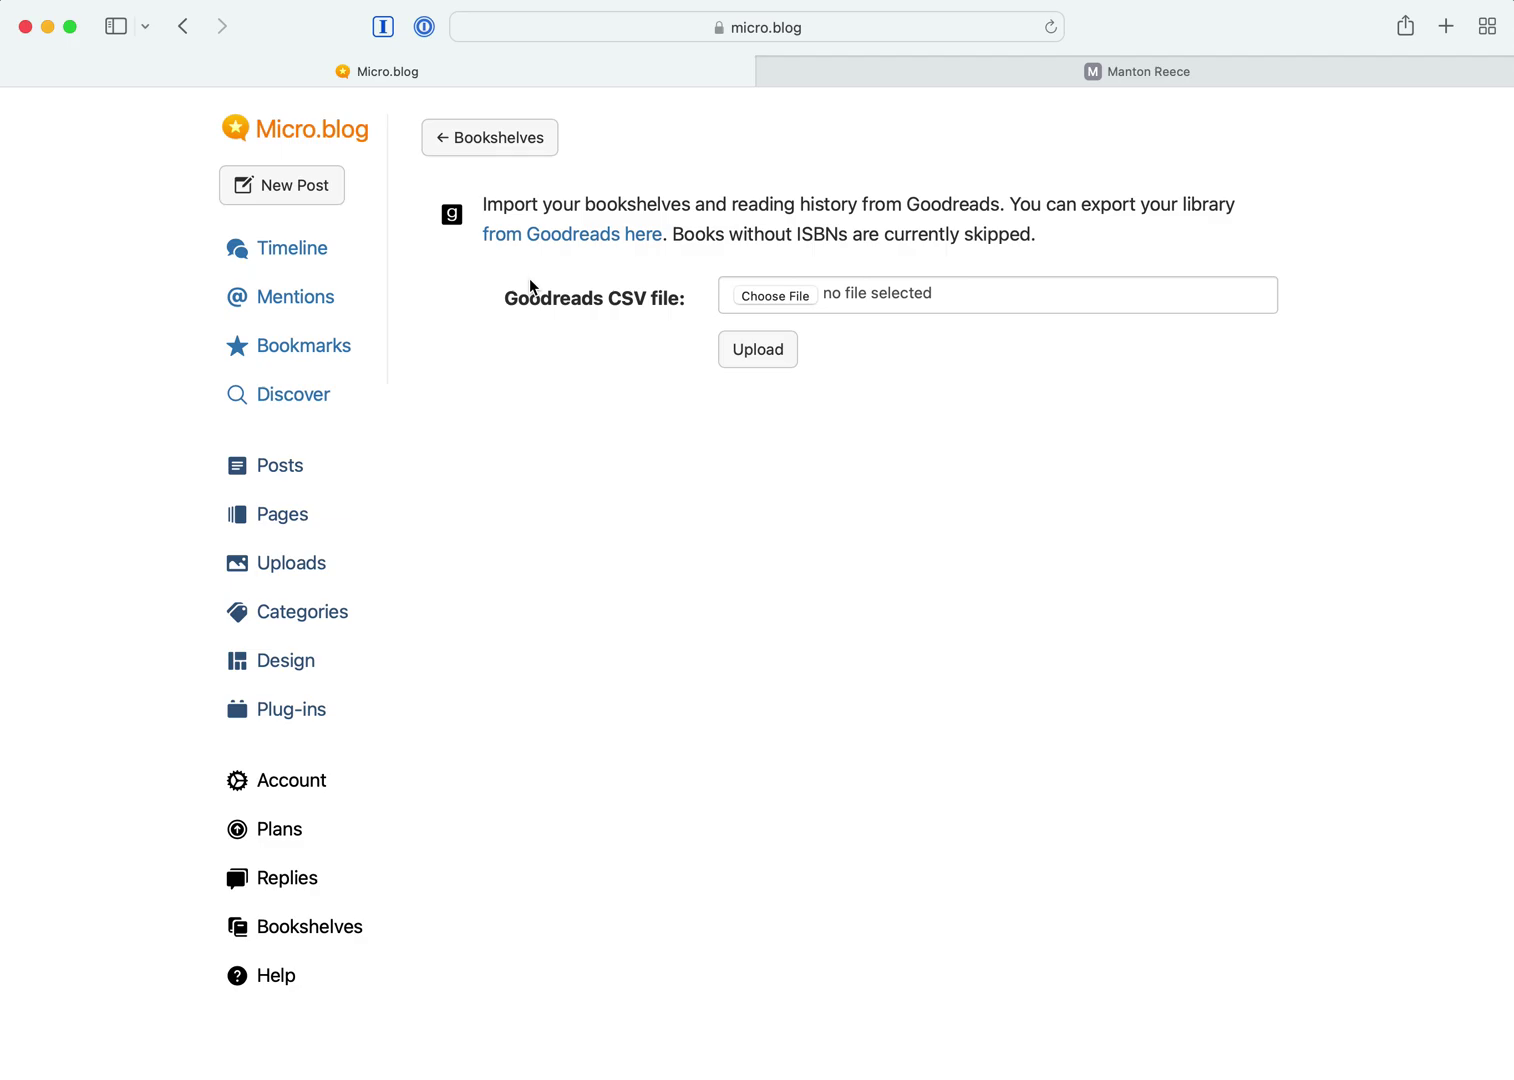
{"action": "left_click", "coordinate": [506, 138]}
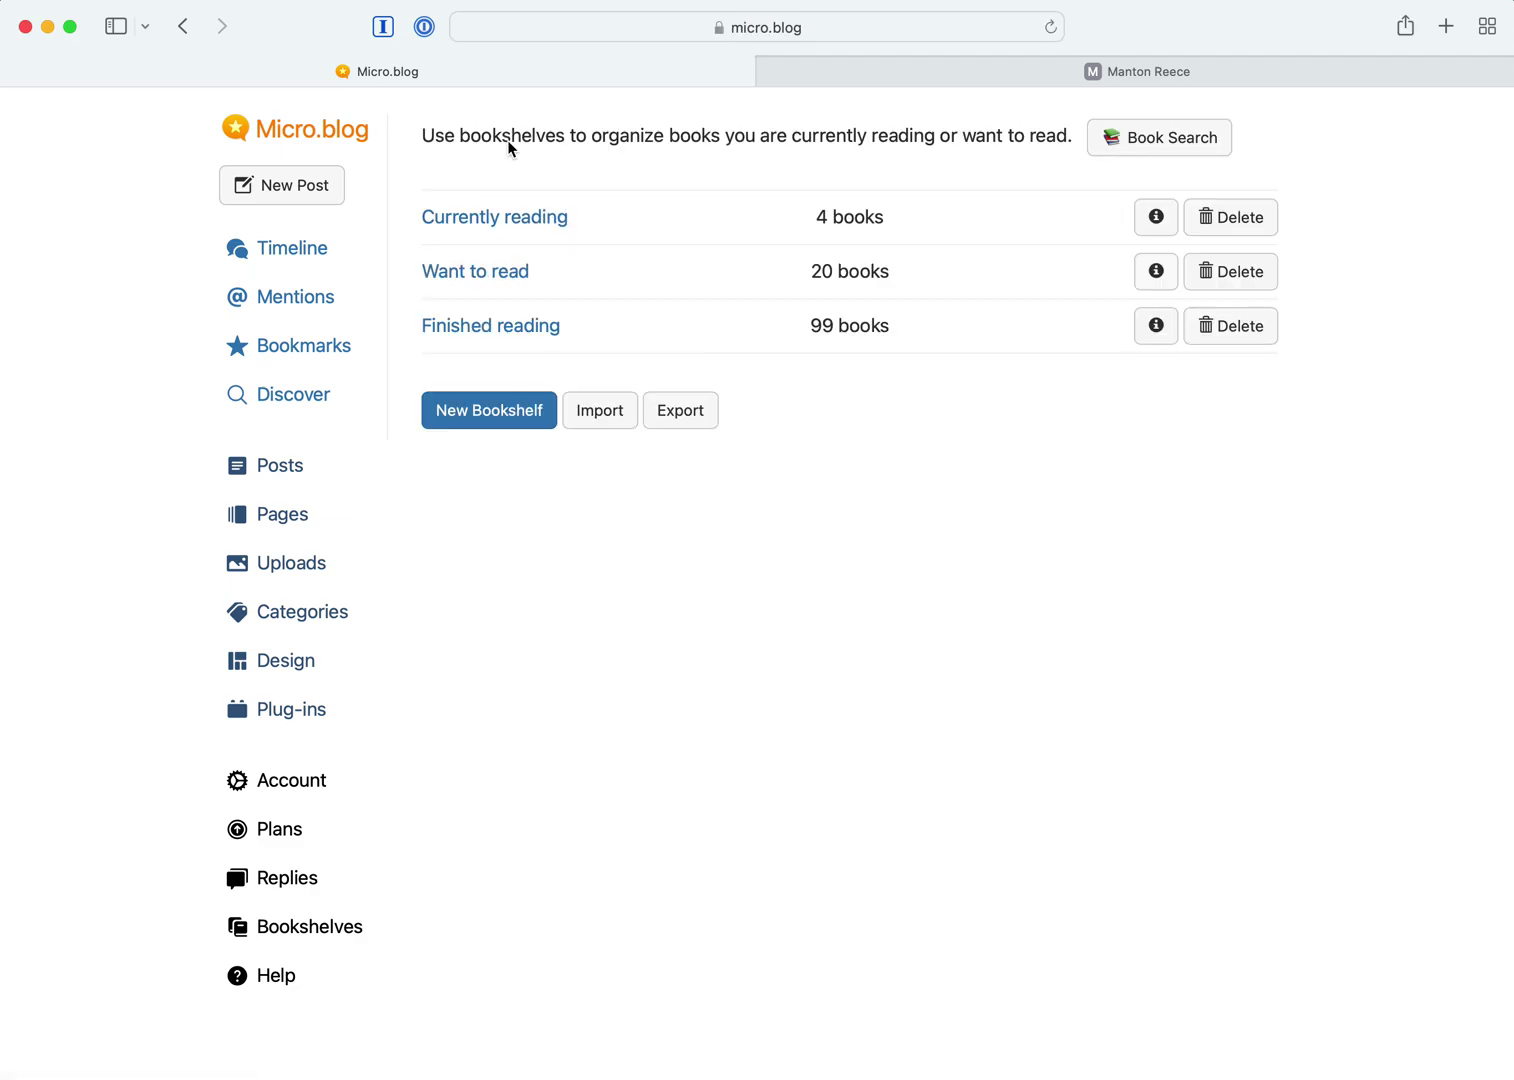